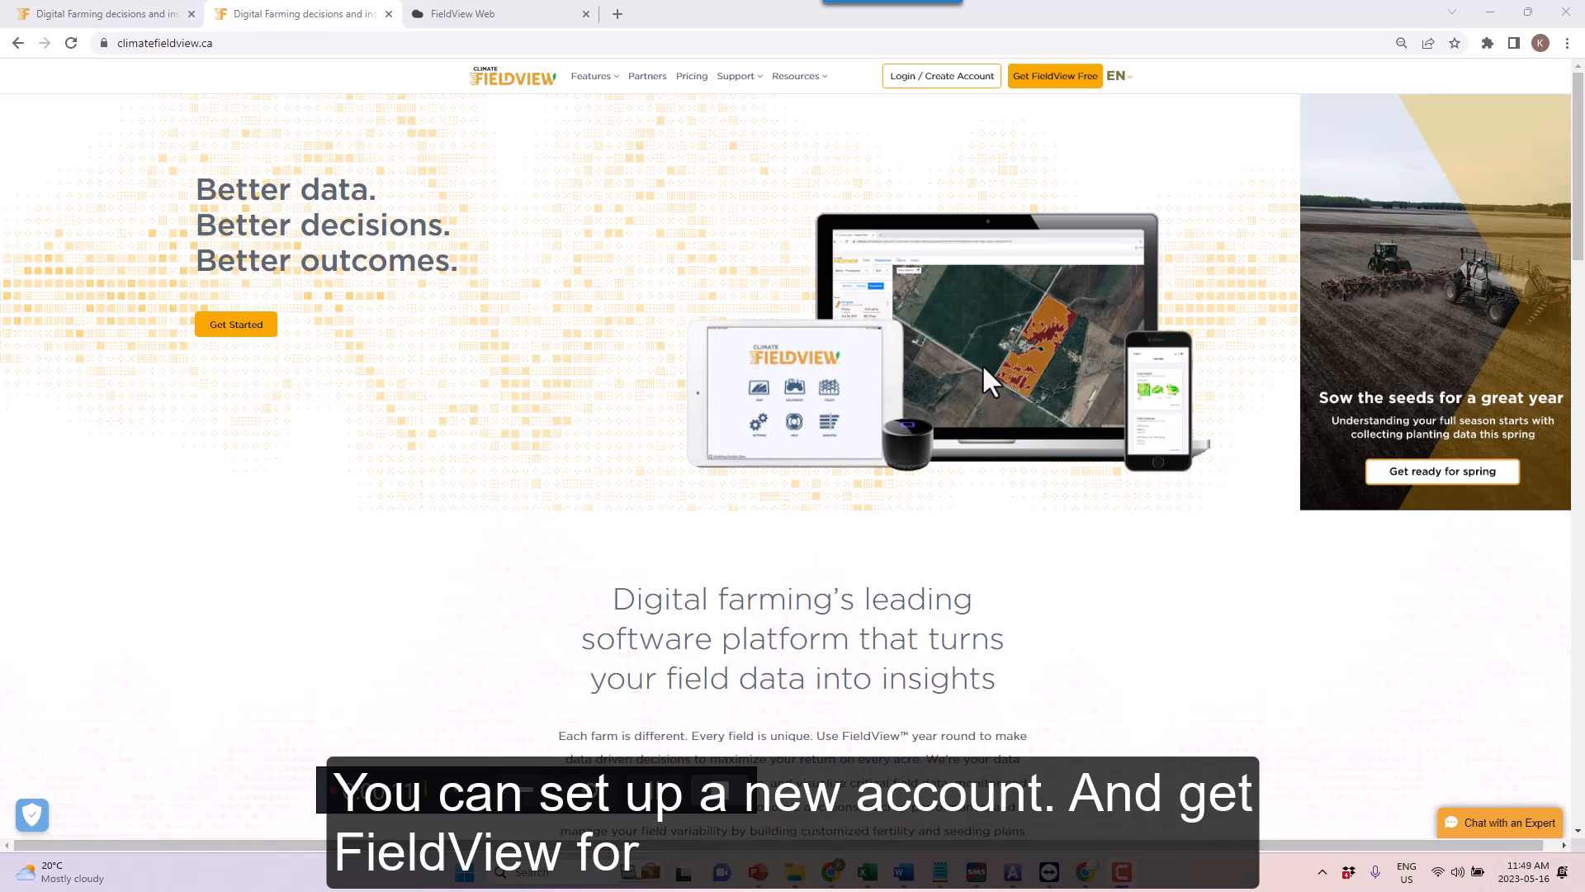
Step: View the free FieldView sign-up offer, open the login page and log in to the account
{"action": "left_click", "coordinate": [1032, 82]}
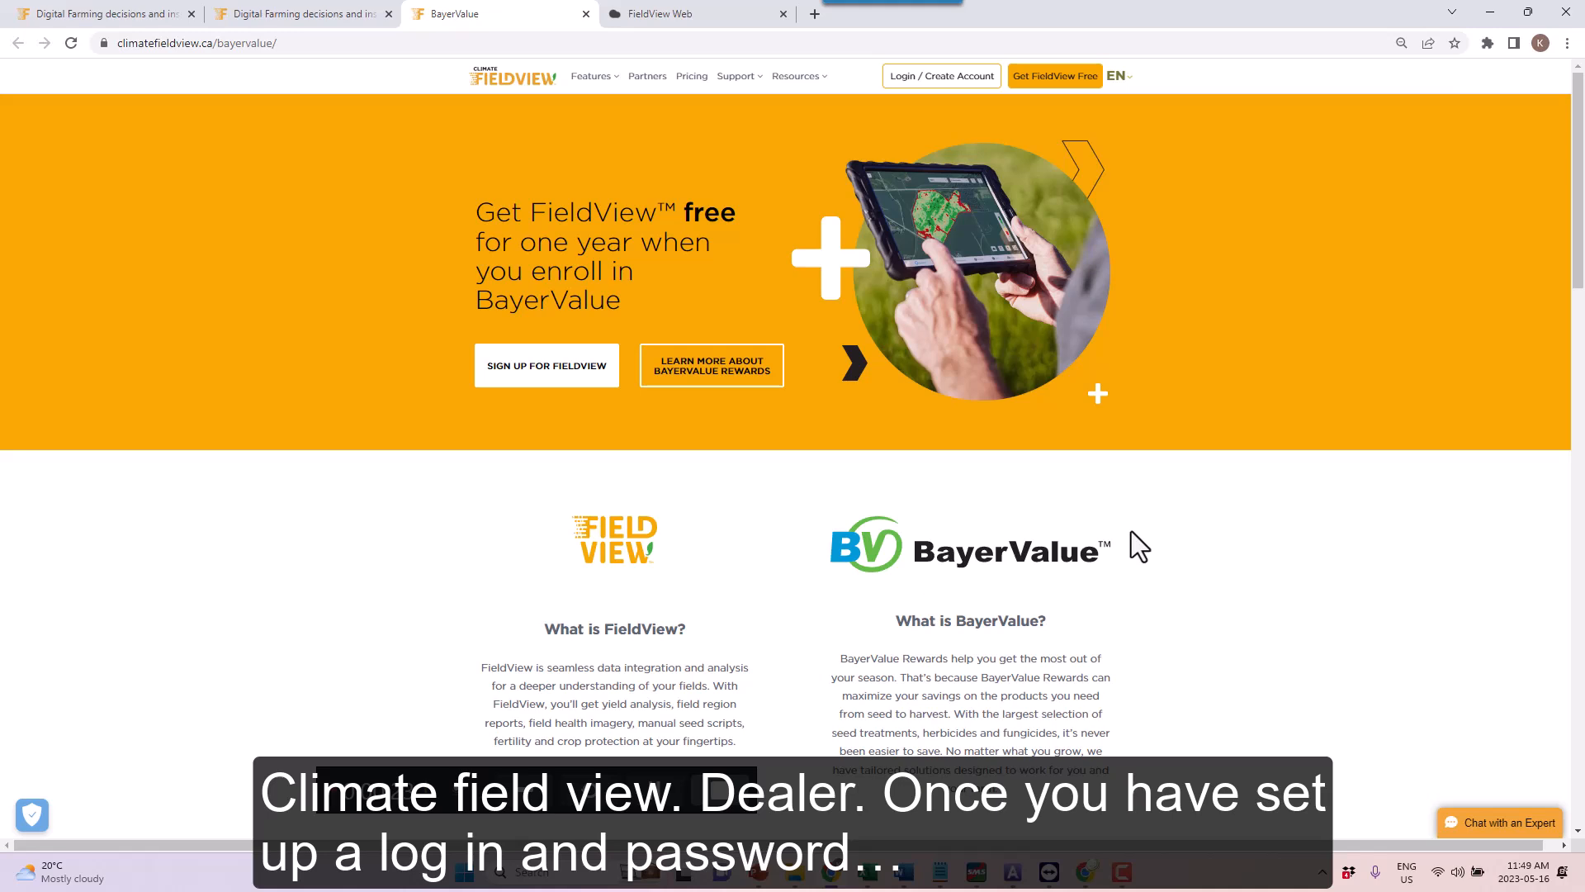
{"action": "left_click", "coordinate": [909, 78]}
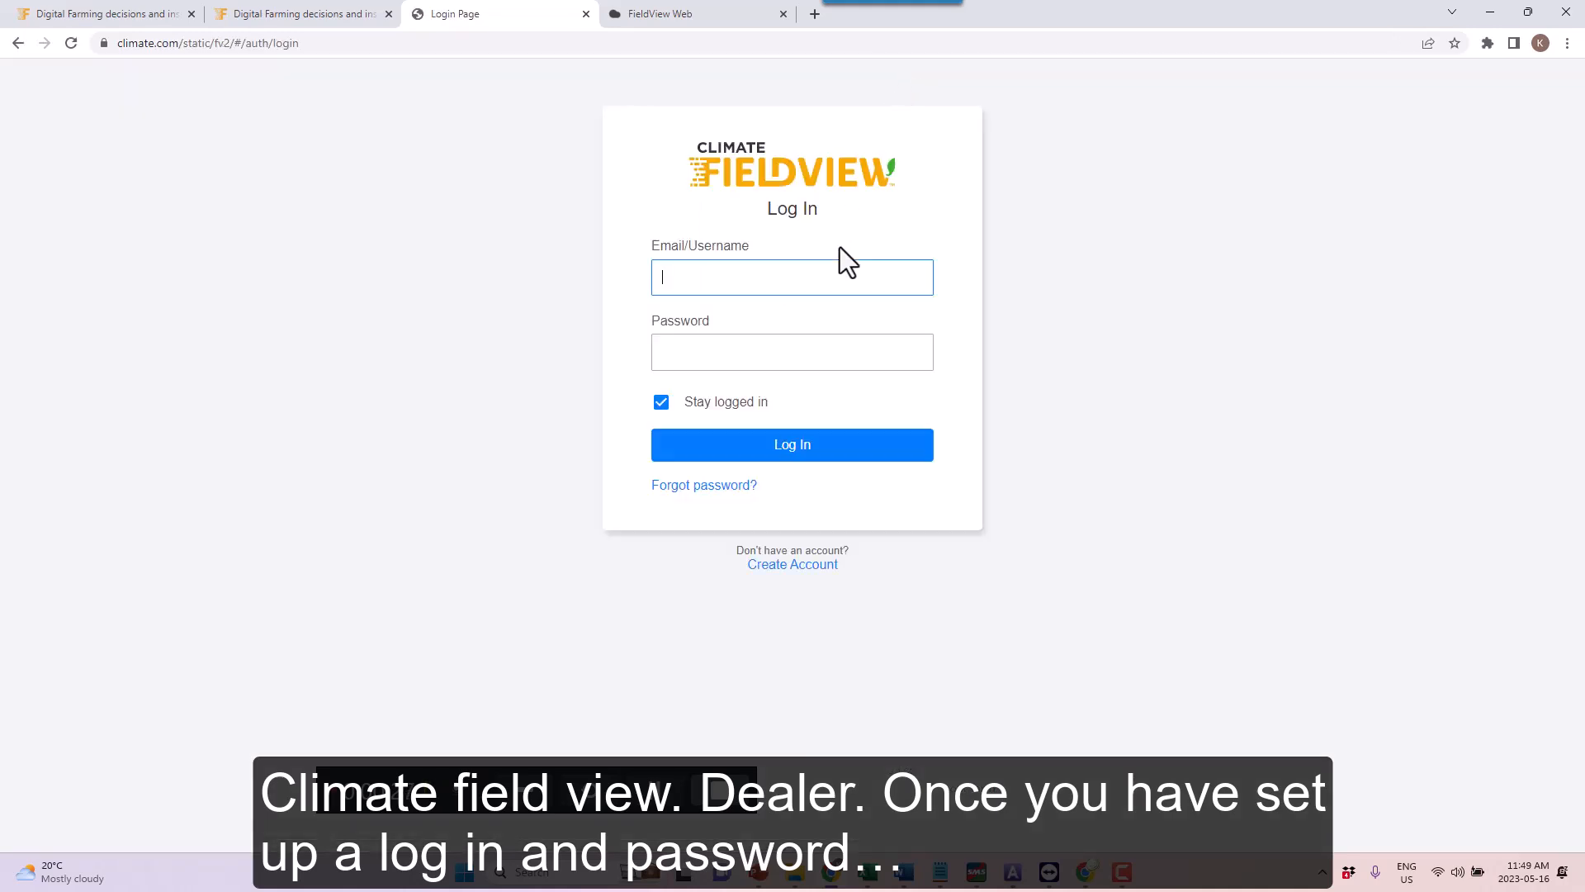
{"action": "left_click", "coordinate": [758, 448]}
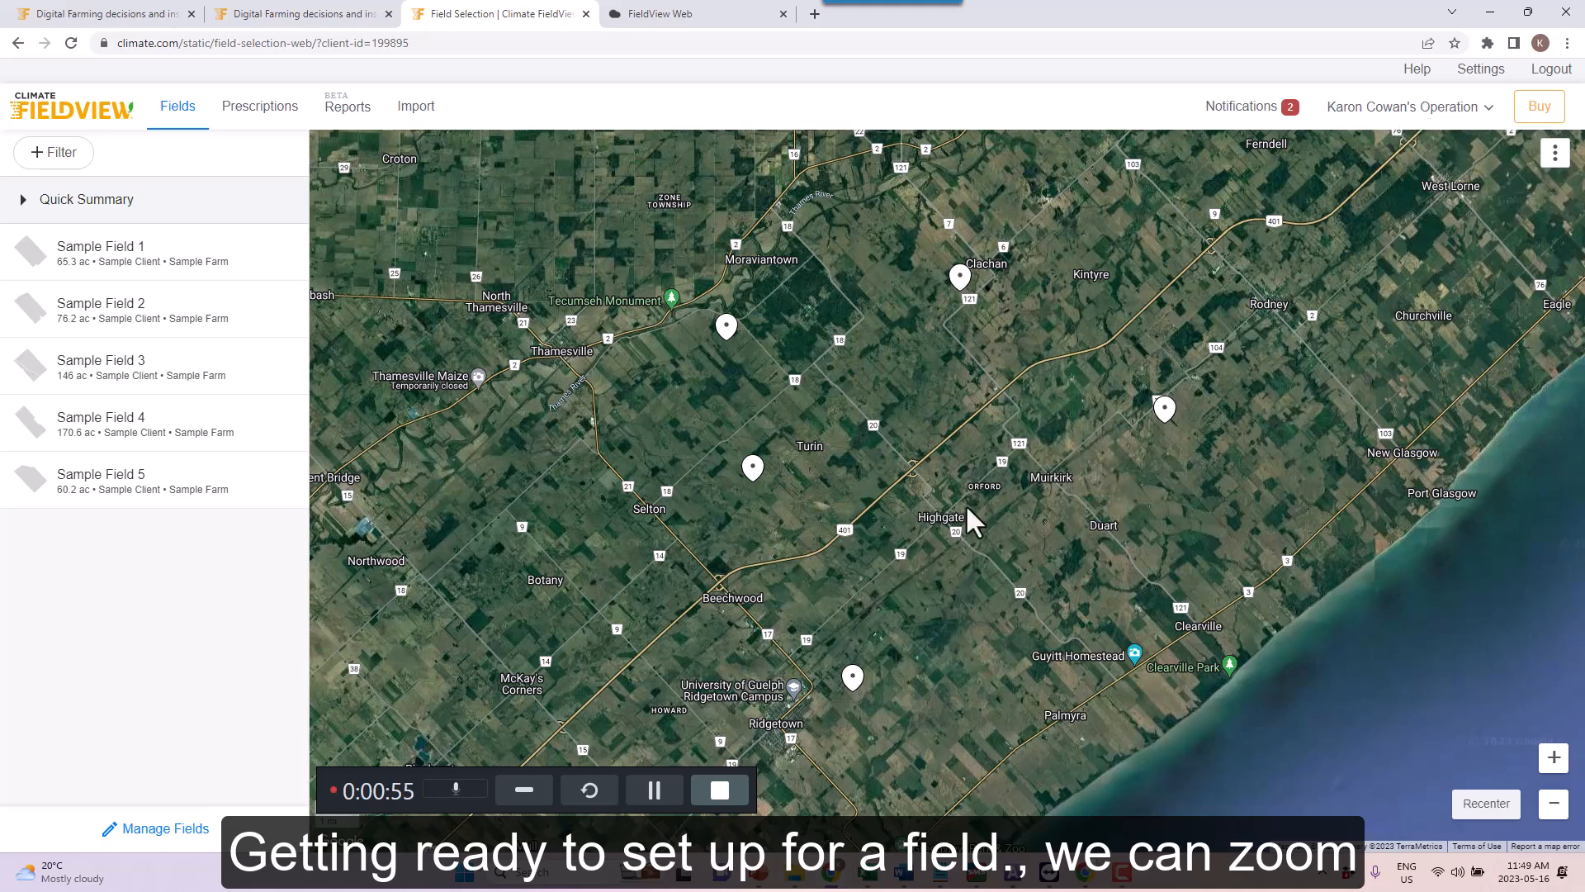
Step: Locate the farmland along Teetzel Line on the satellite map and start adding a new field
{"action": "scroll", "coordinate": [940, 616], "scroll_direction": "up", "scroll_amount": 3}
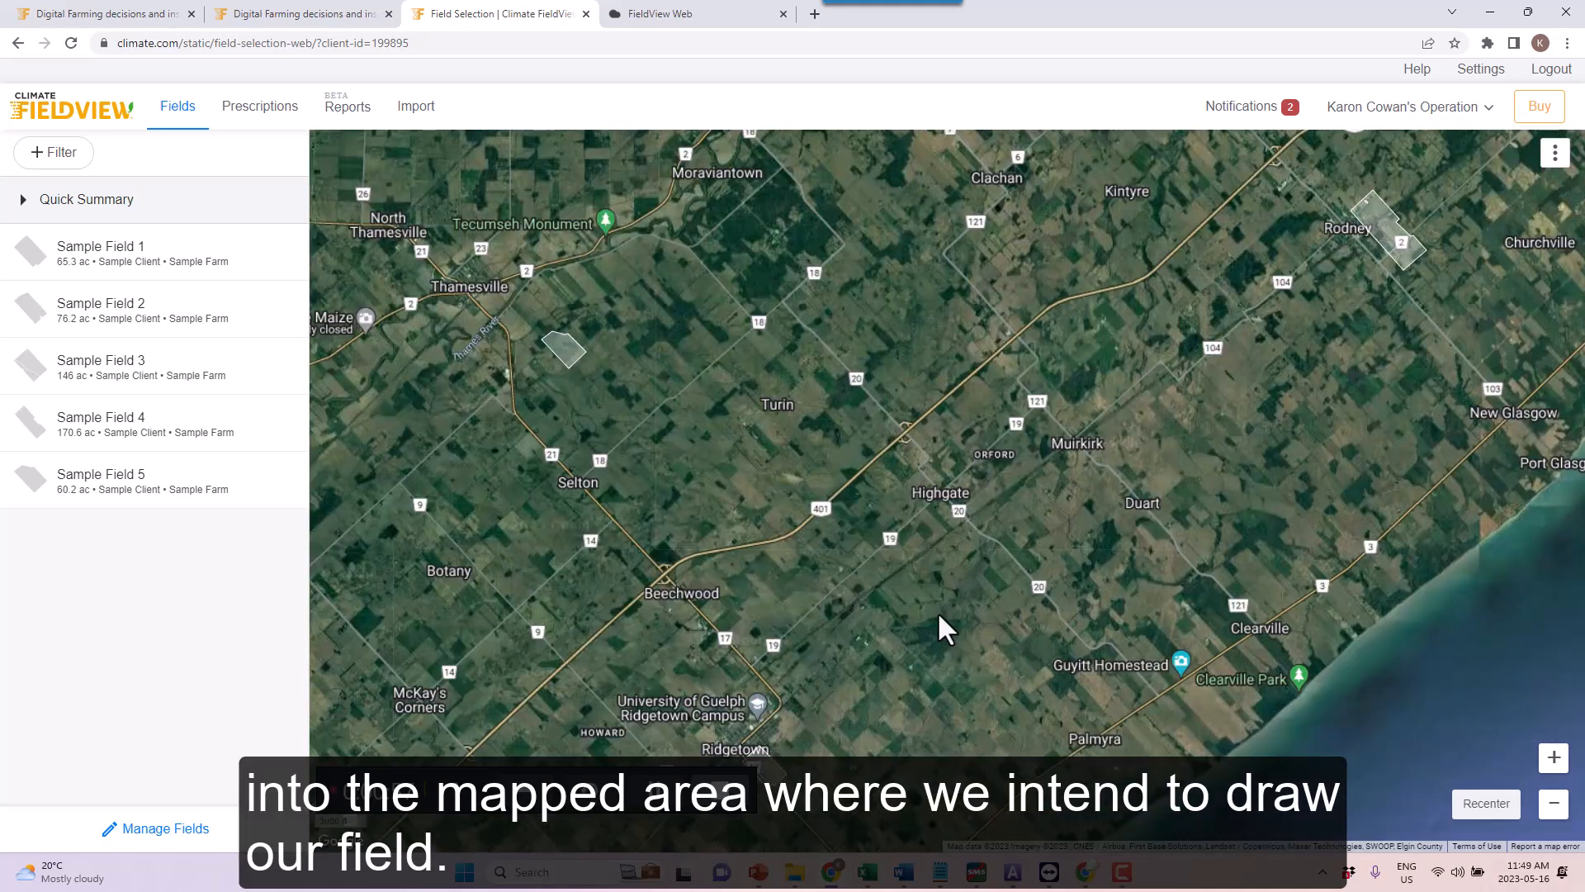
{"action": "scroll", "coordinate": [931, 608], "scroll_direction": "up", "scroll_amount": 3}
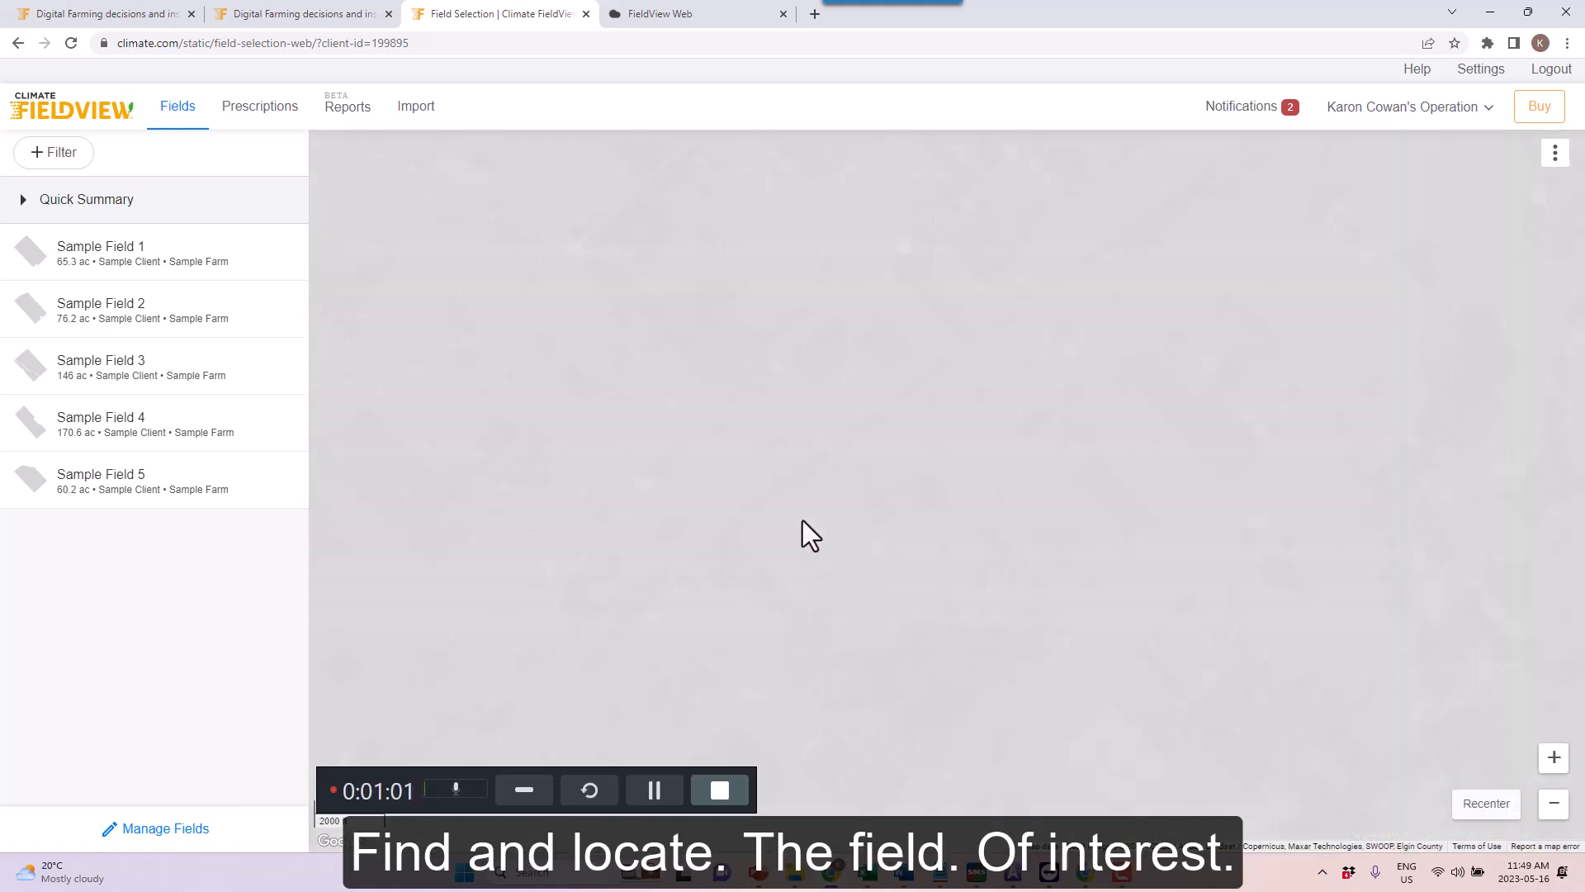
{"action": "scroll", "coordinate": [805, 503], "scroll_direction": "up", "scroll_amount": 2}
{"action": "scroll", "coordinate": [892, 507], "scroll_direction": "up", "scroll_amount": 2}
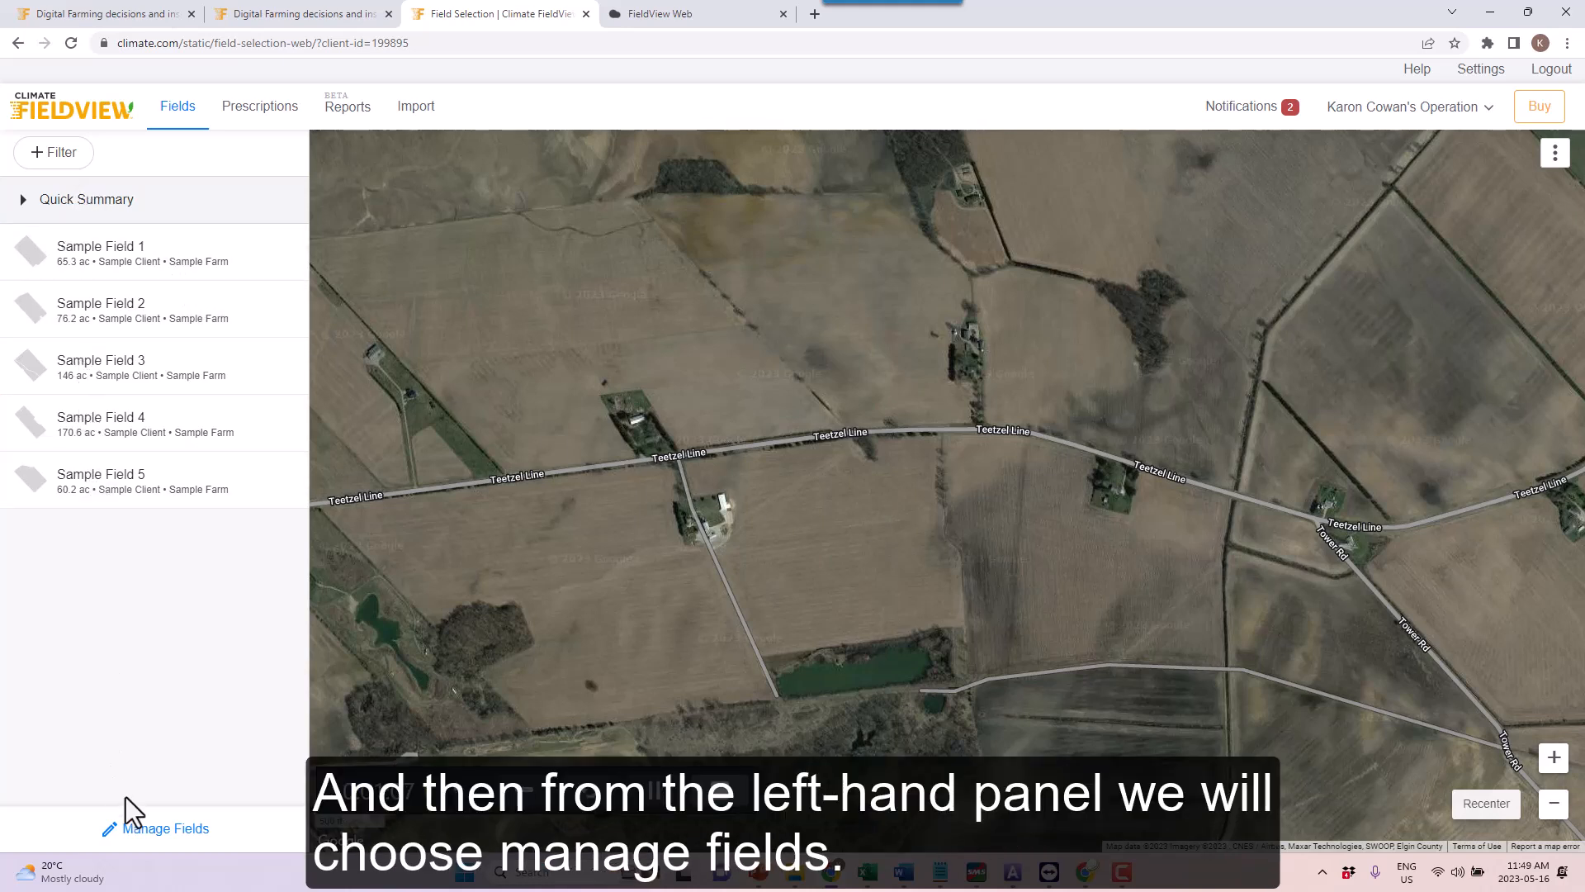
{"action": "left_click", "coordinate": [138, 833]}
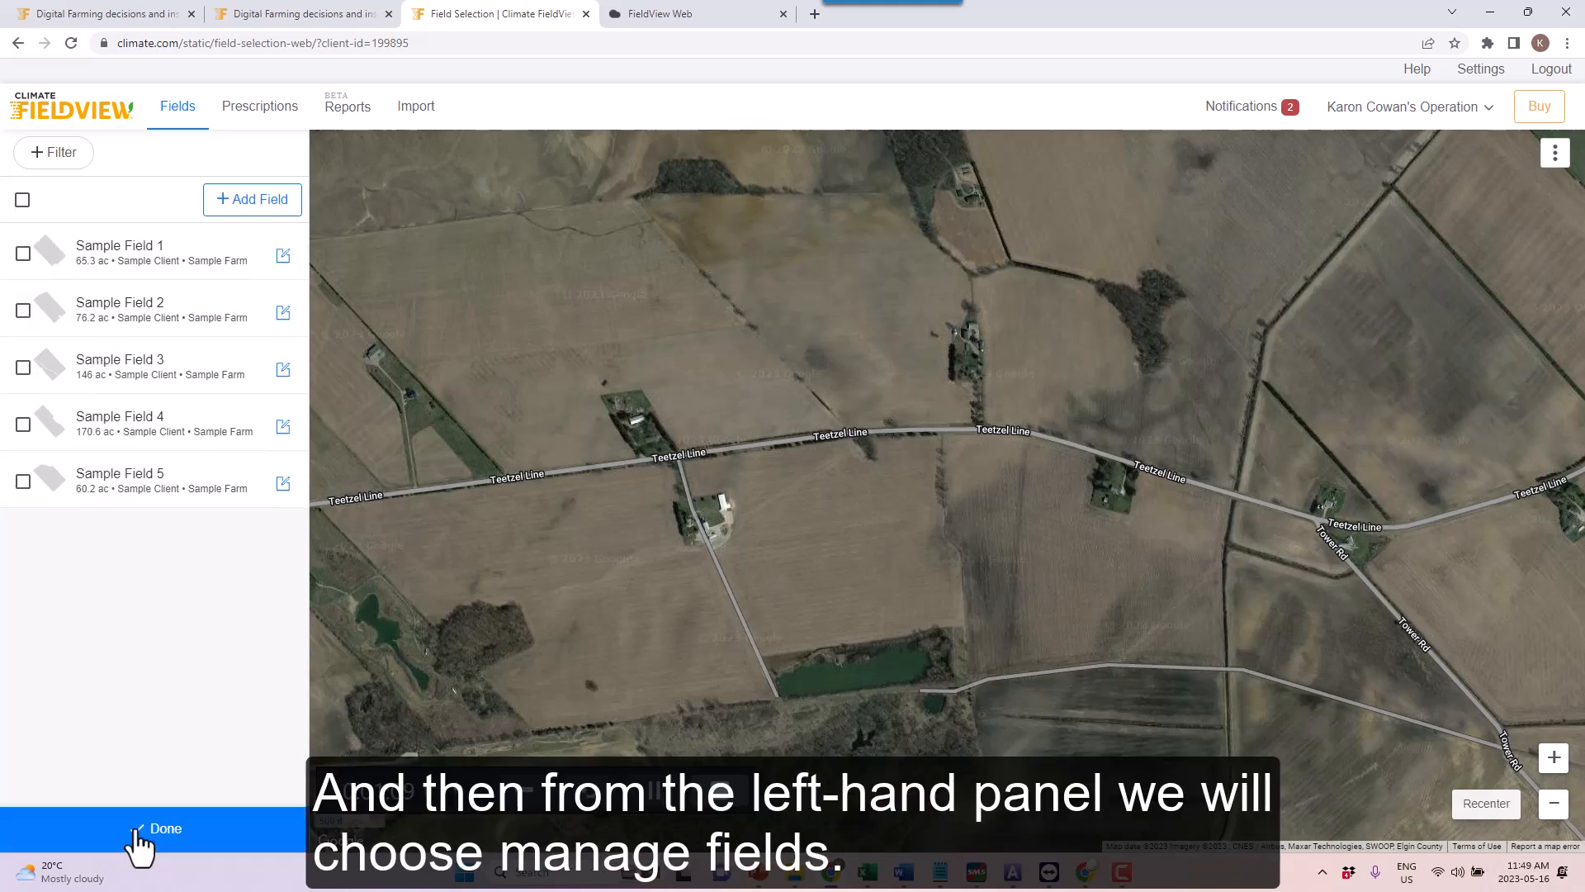
{"action": "left_click", "coordinate": [242, 202]}
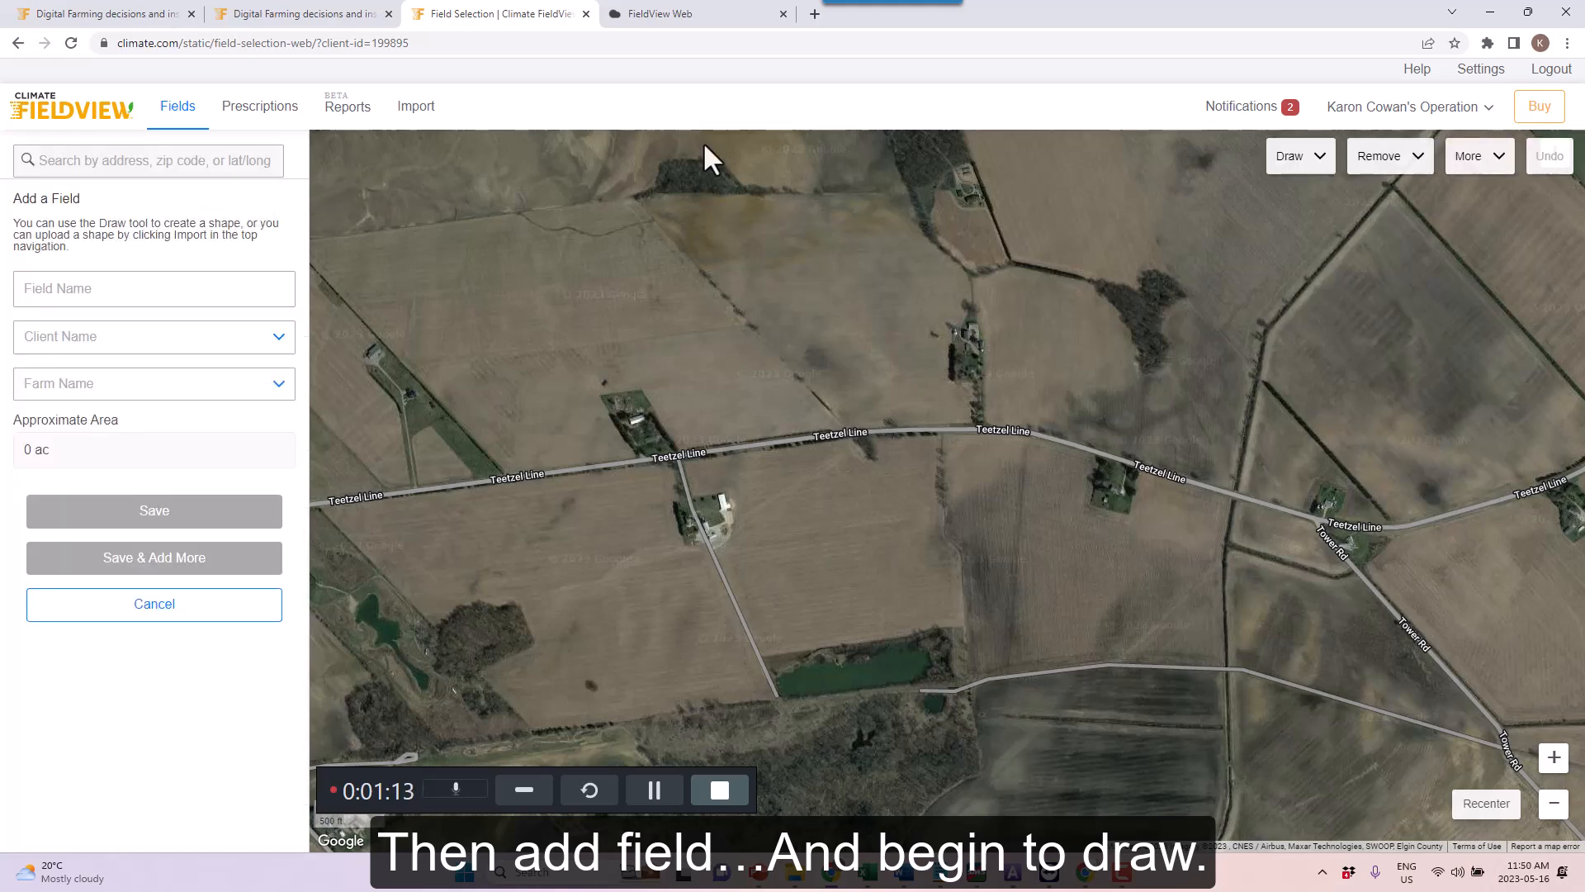
Step: Start a polygon at the driveway junction and trace the field's north edge along Teetzel Line, notching around the small tree patch
{"action": "left_click", "coordinate": [1321, 172]}
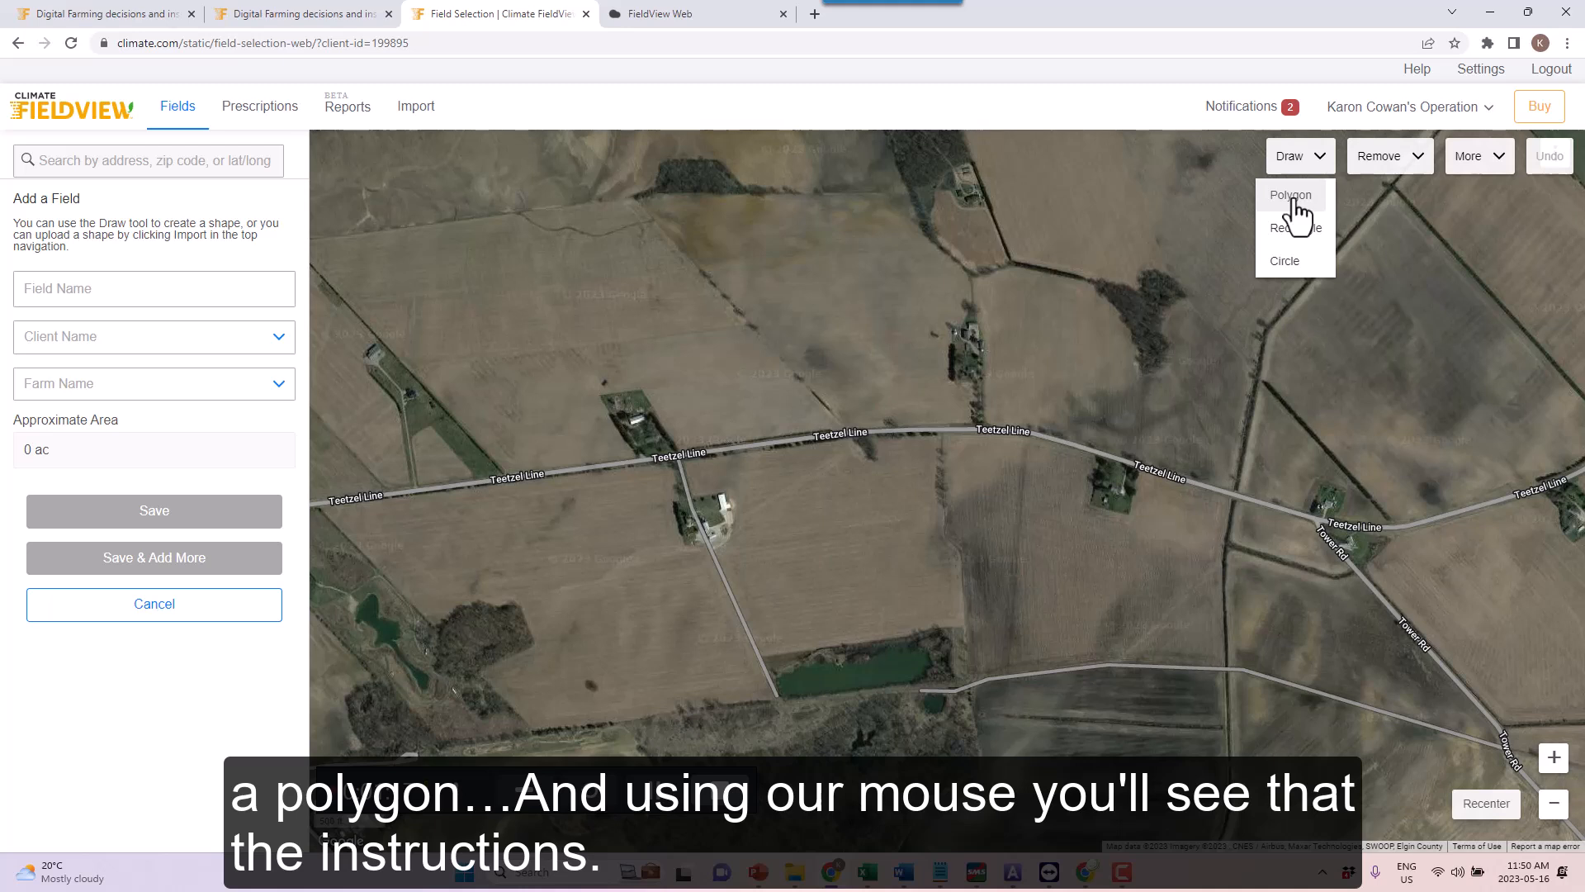
{"action": "left_click", "coordinate": [1291, 198]}
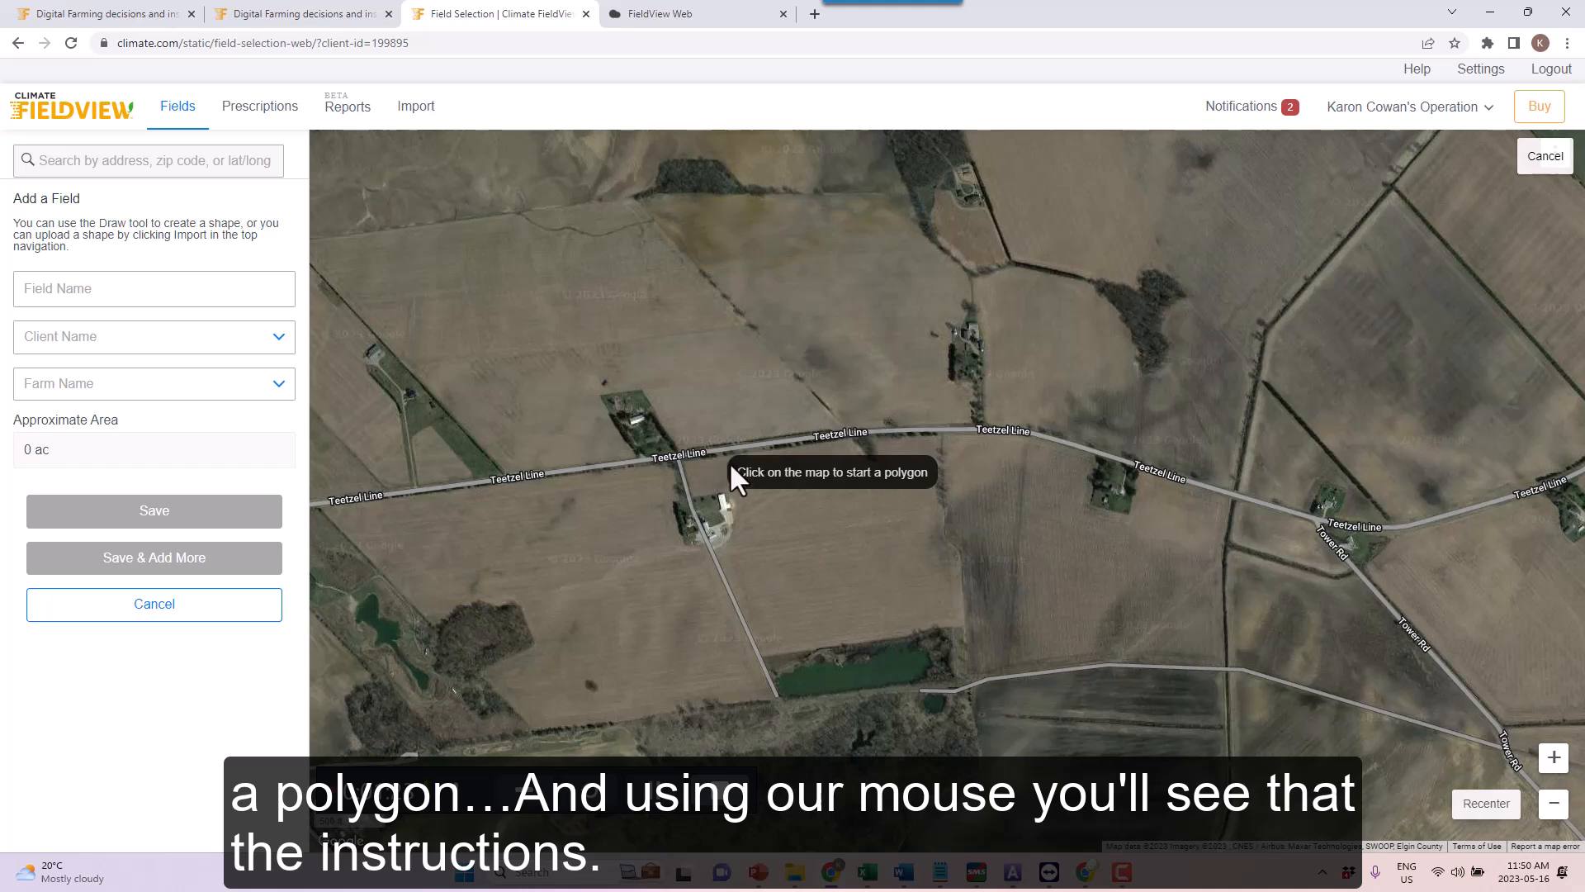
{"action": "left_click", "coordinate": [682, 460]}
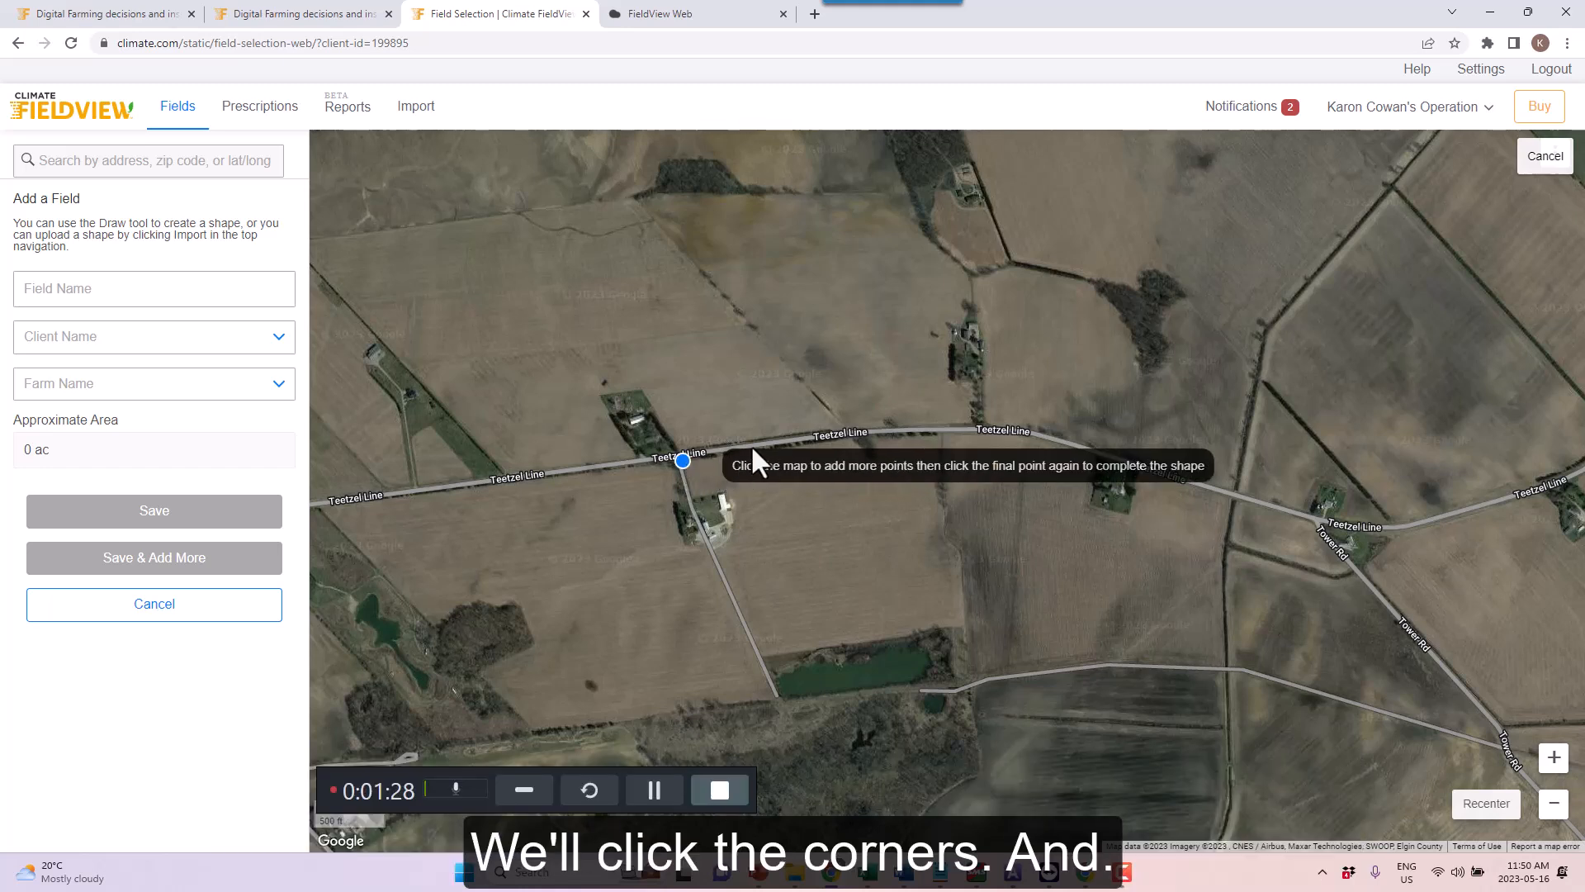
{"action": "left_click", "coordinate": [850, 439]}
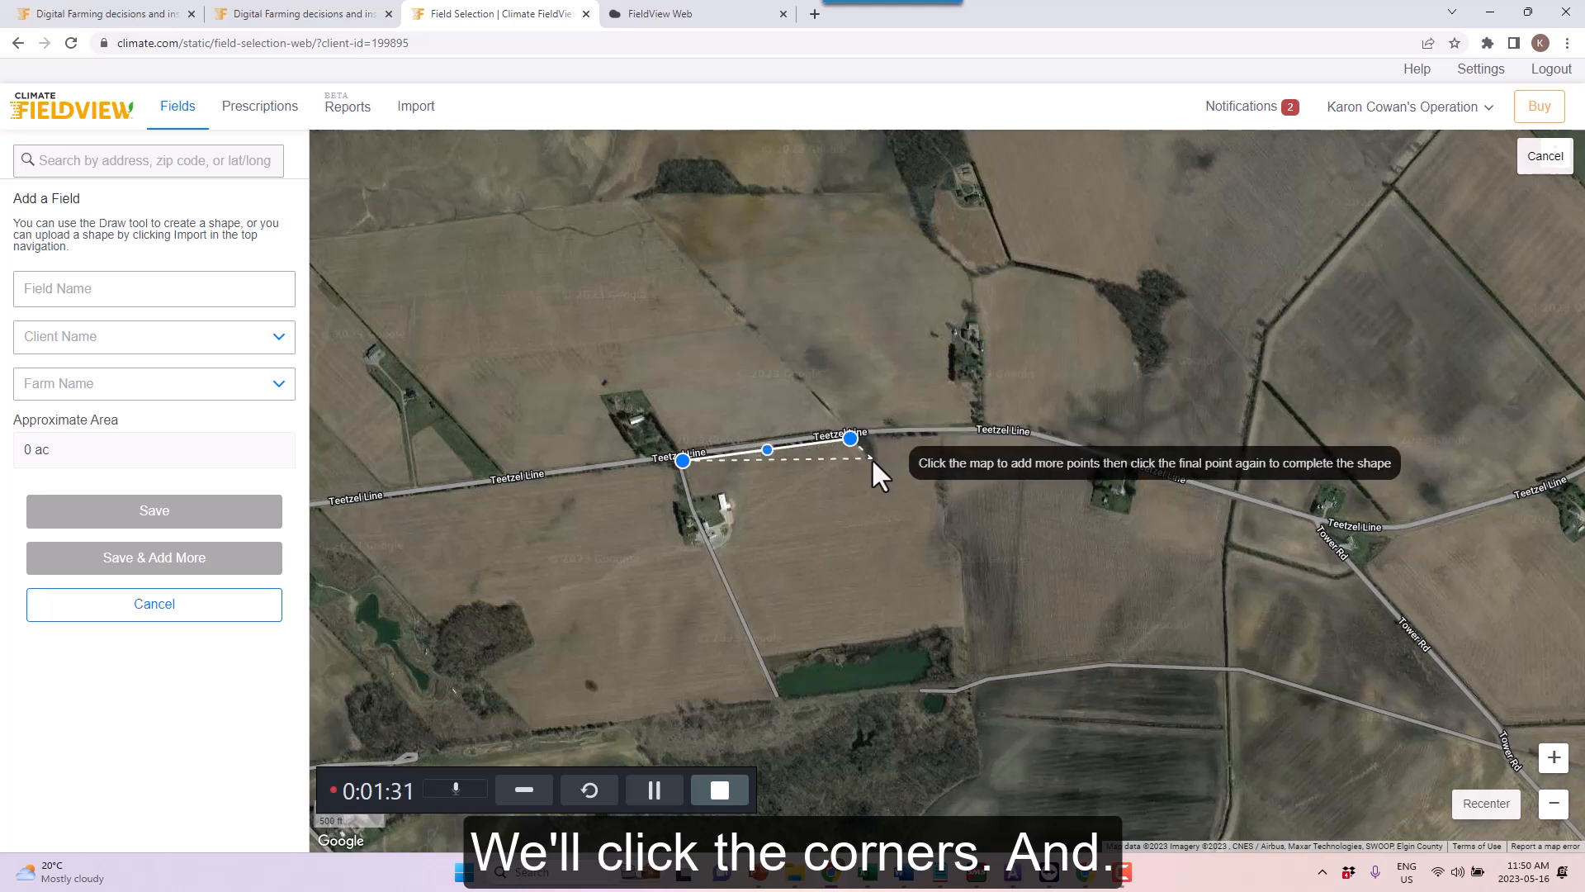
{"action": "left_click", "coordinate": [872, 459]}
{"action": "left_click", "coordinate": [870, 440]}
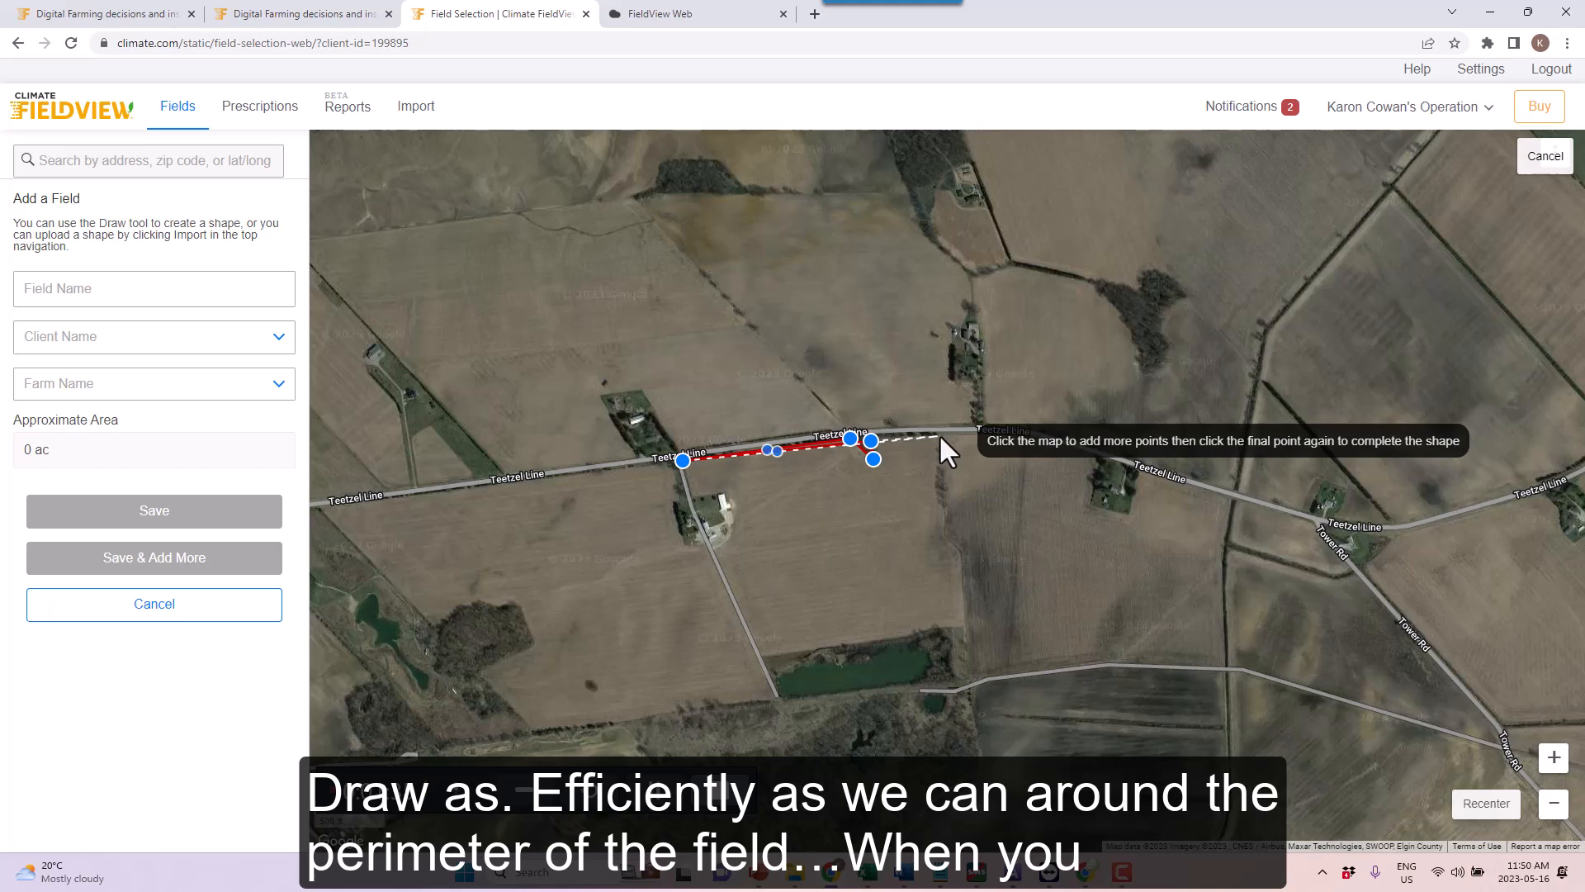
{"action": "left_click", "coordinate": [940, 434]}
Step: Trace the field's curved east edge down to its southeast corner with closely spaced polygon points
{"action": "left_click", "coordinate": [934, 468]}
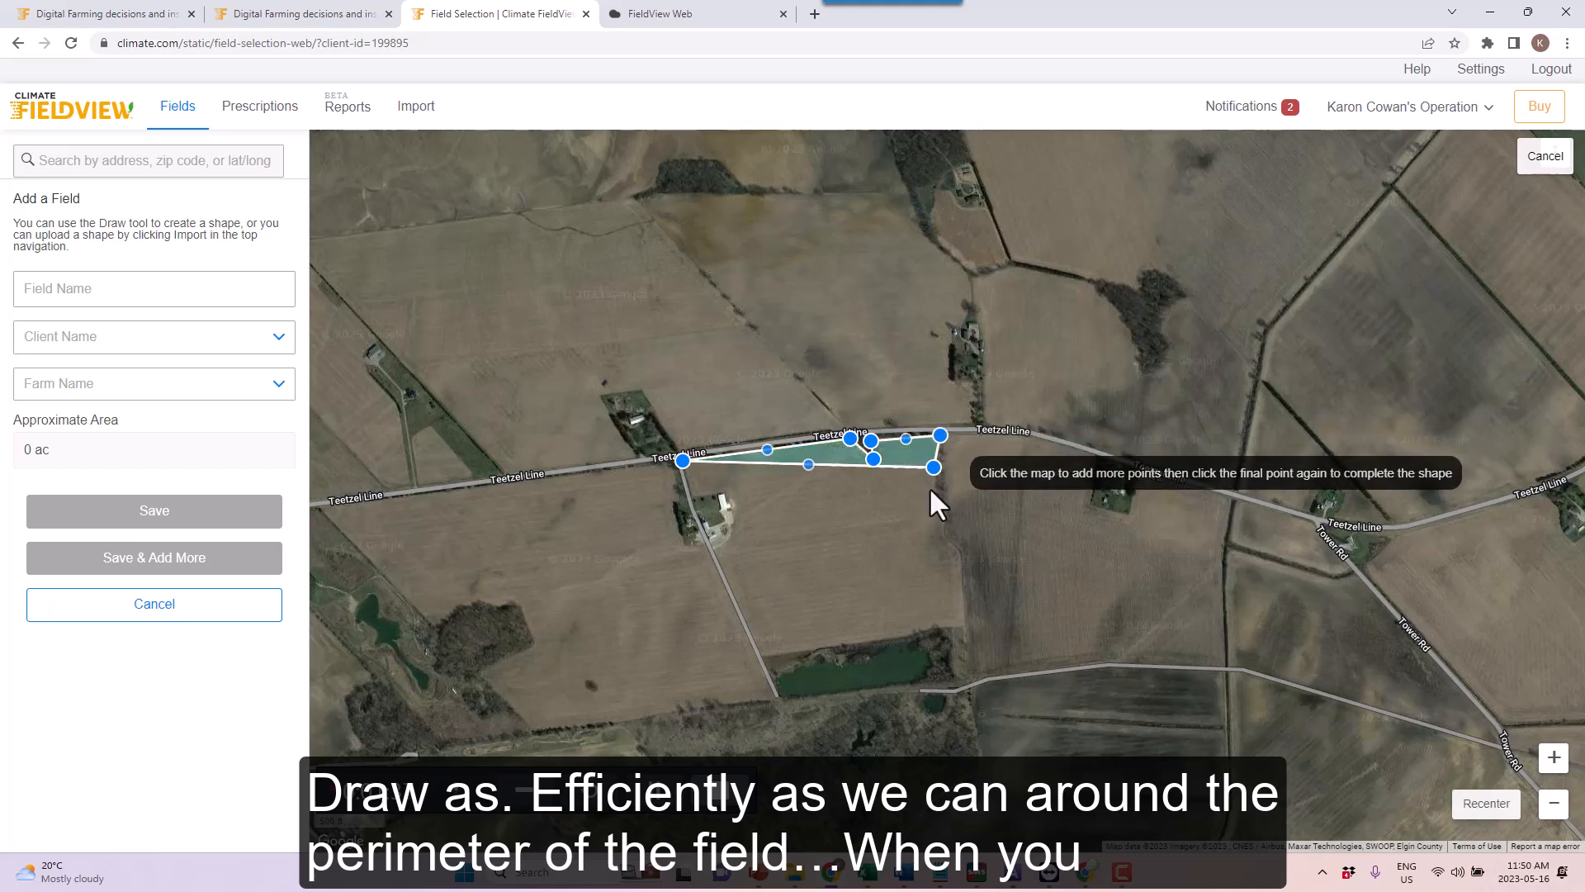
{"action": "left_click", "coordinate": [934, 491]}
{"action": "left_click", "coordinate": [938, 506]}
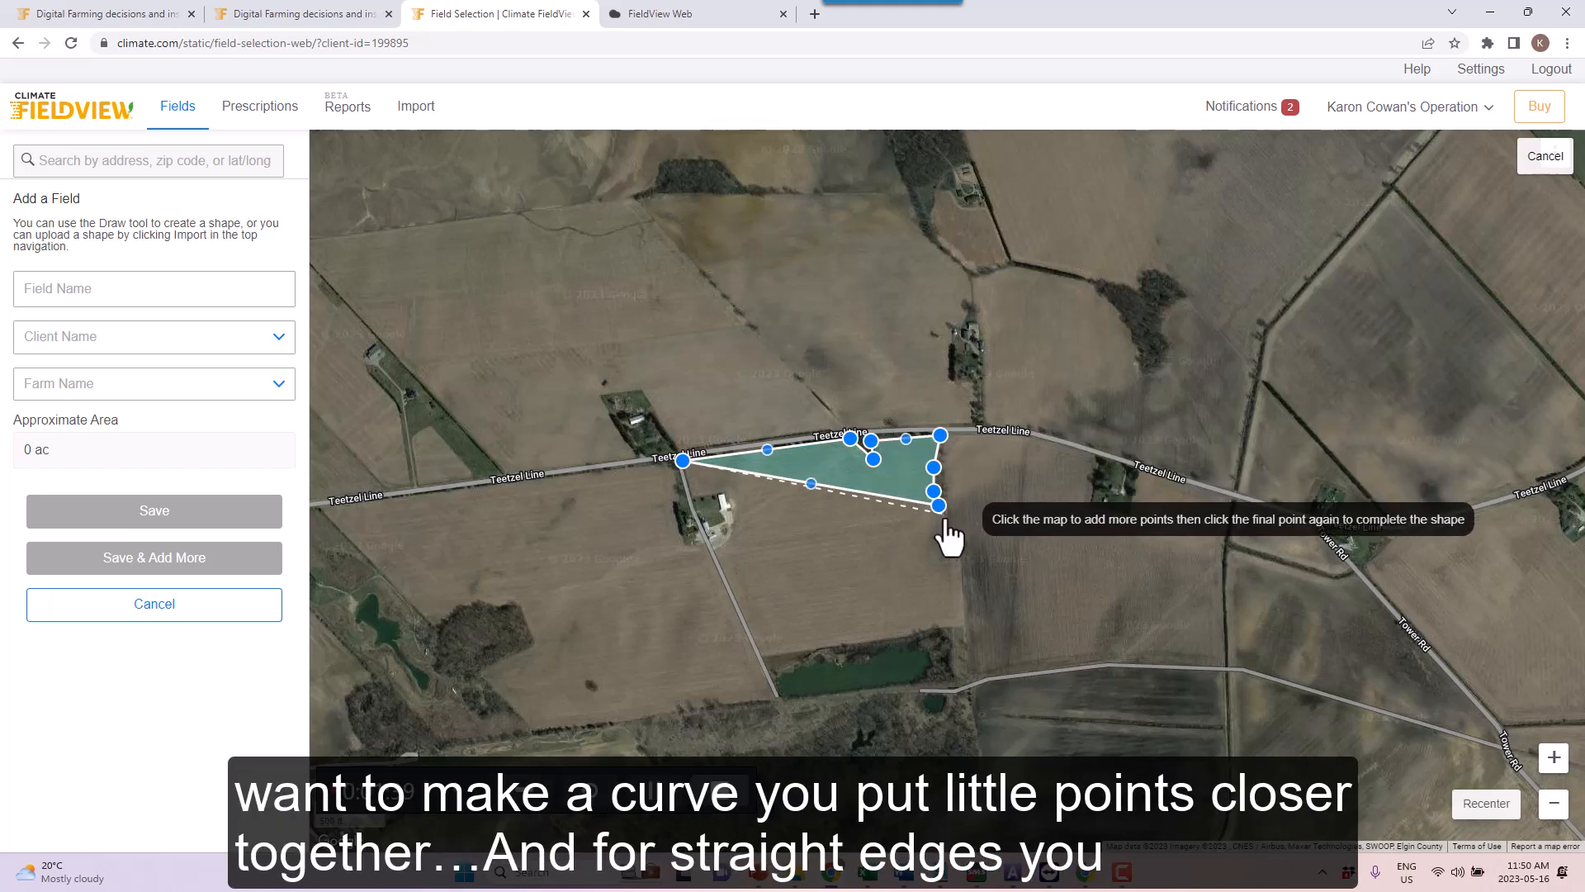
{"action": "left_click", "coordinate": [946, 514]}
{"action": "left_click", "coordinate": [953, 540]}
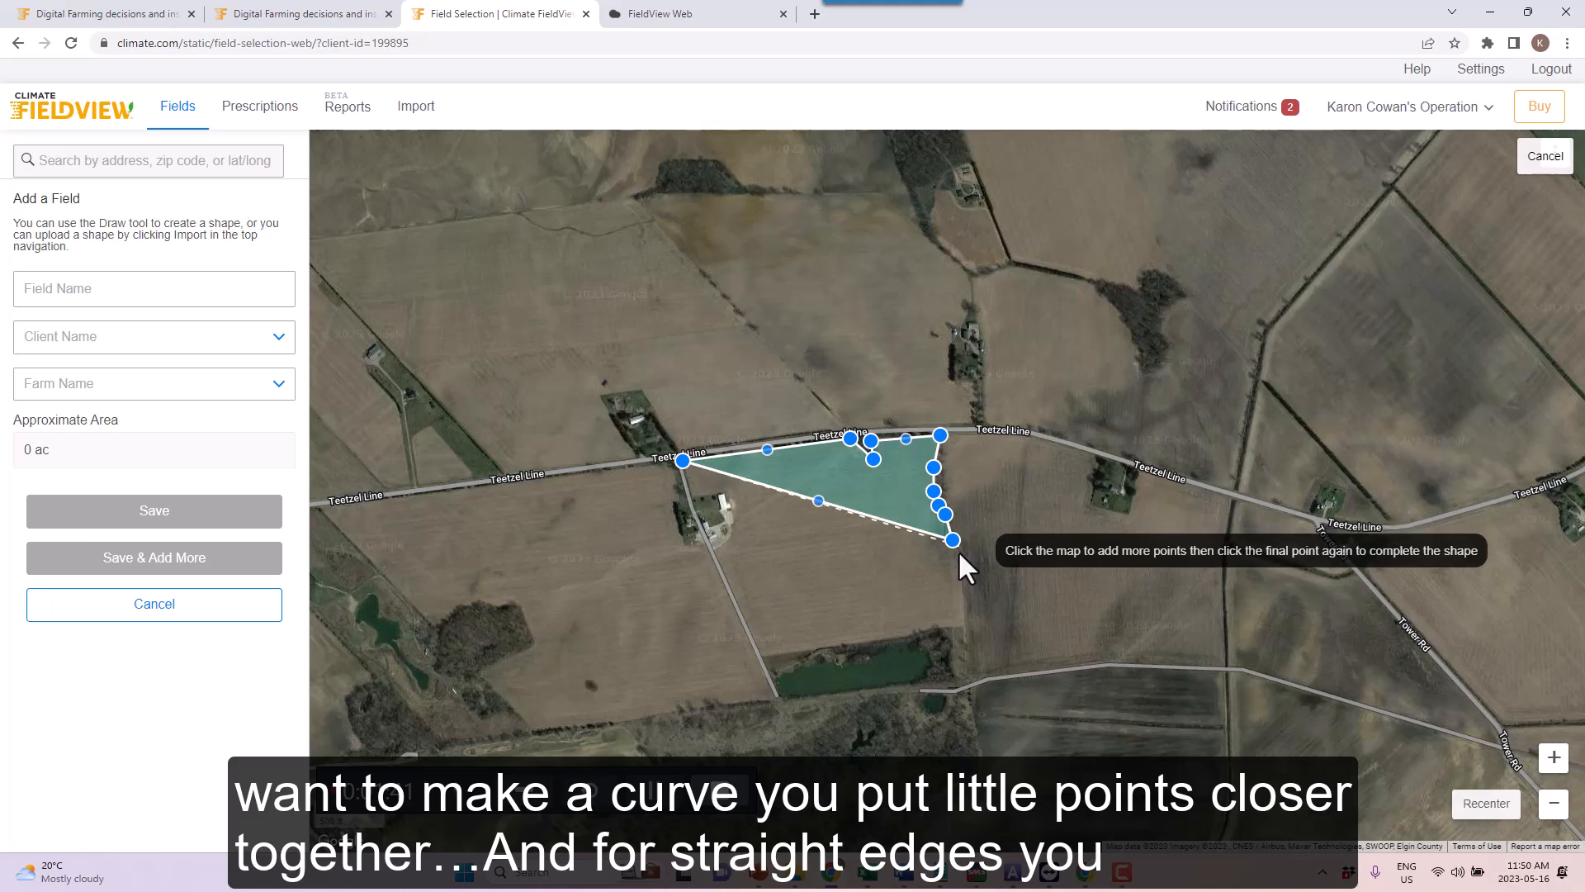
{"action": "left_click", "coordinate": [959, 550]}
{"action": "left_click", "coordinate": [961, 564]}
{"action": "left_click", "coordinate": [963, 589]}
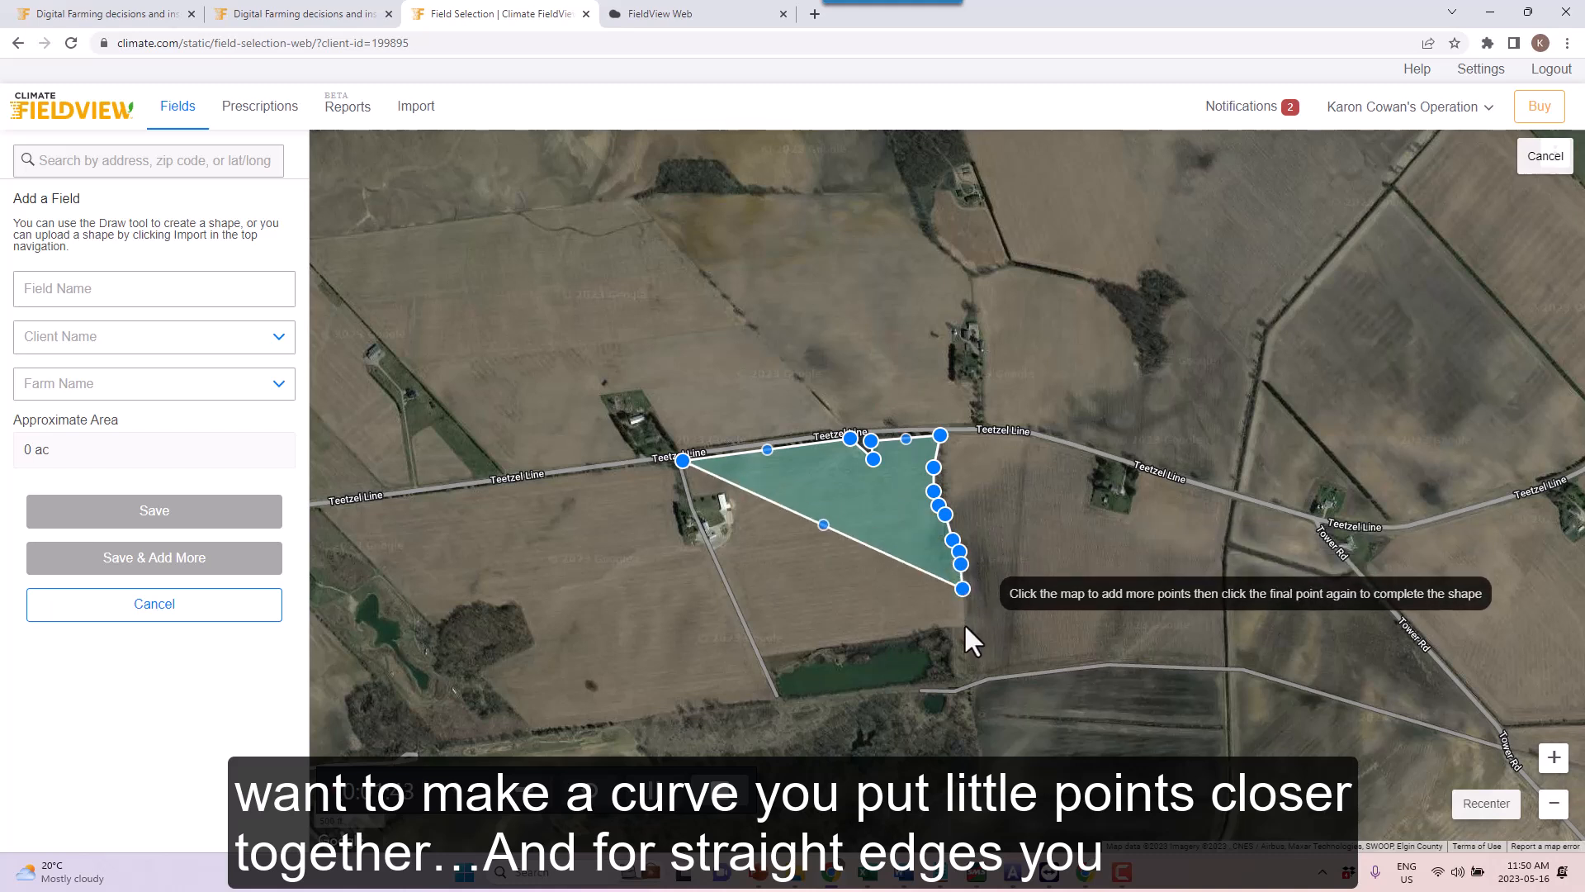
{"action": "left_click", "coordinate": [965, 628]}
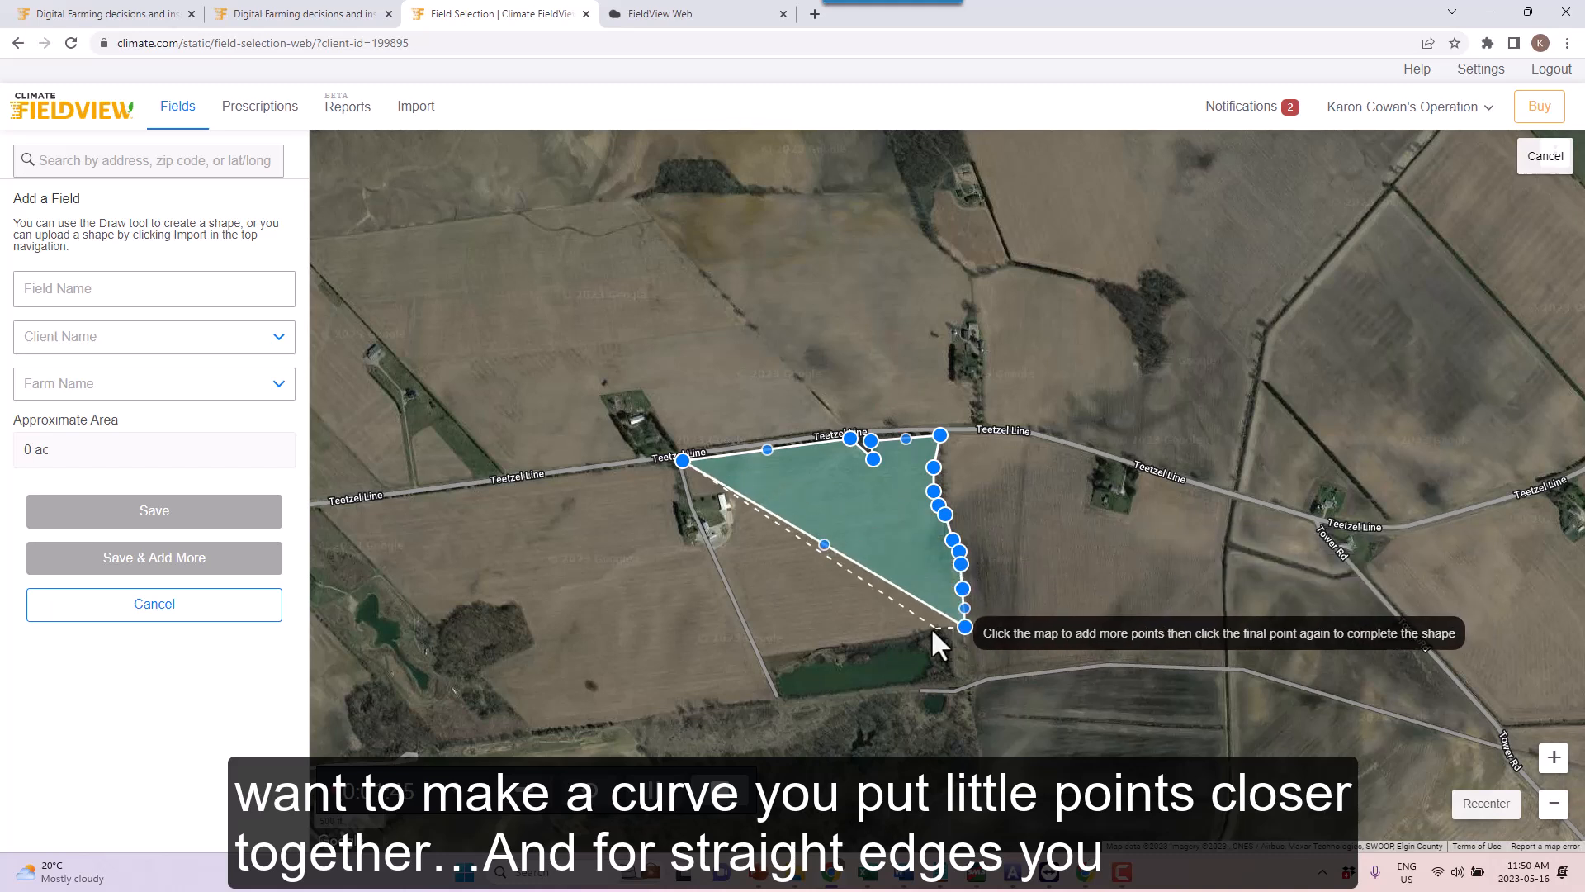
Step: Trace the south edge above the pond and the west edge around the farmstead, closing the field polygon at about 50 ac
{"action": "left_click", "coordinate": [932, 628]}
{"action": "left_click", "coordinate": [909, 636]}
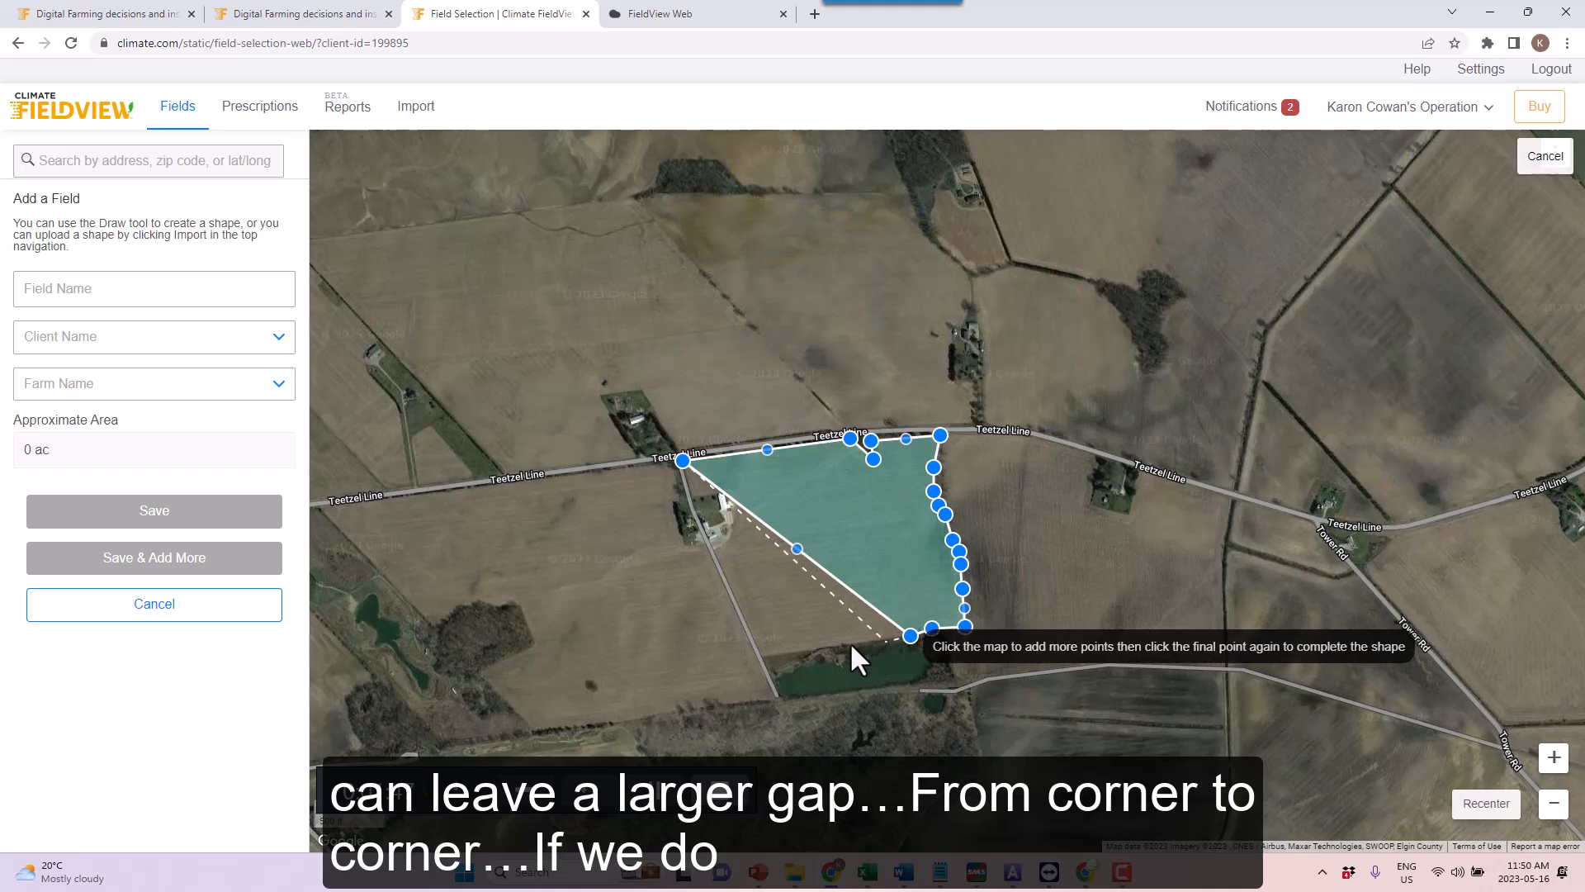
{"action": "left_click", "coordinate": [761, 653]}
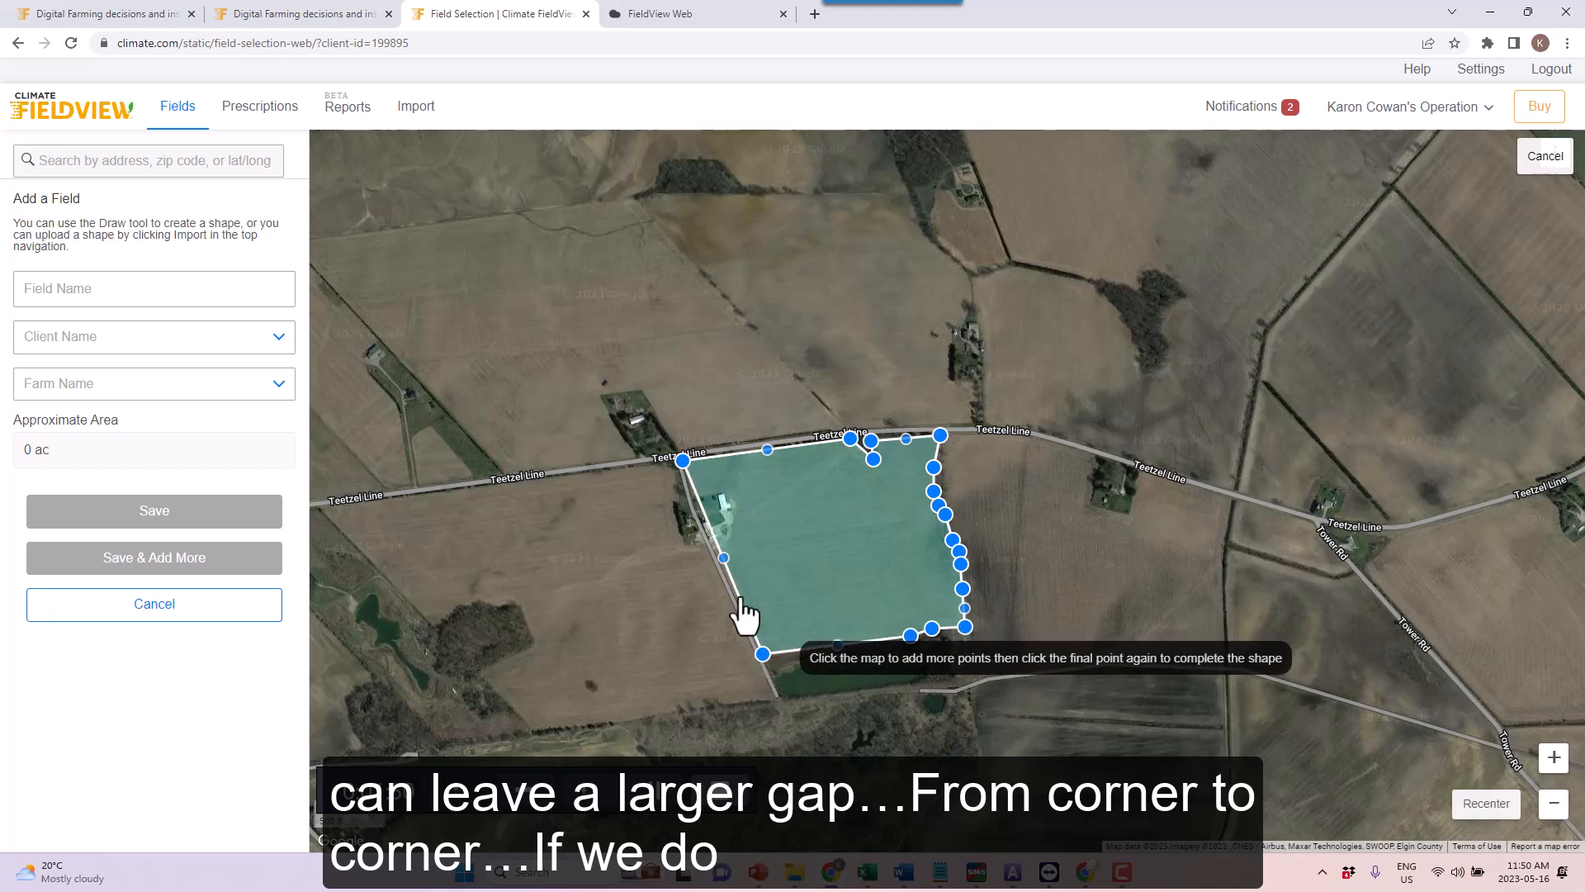
{"action": "left_click", "coordinate": [715, 549]}
{"action": "left_click", "coordinate": [726, 536]}
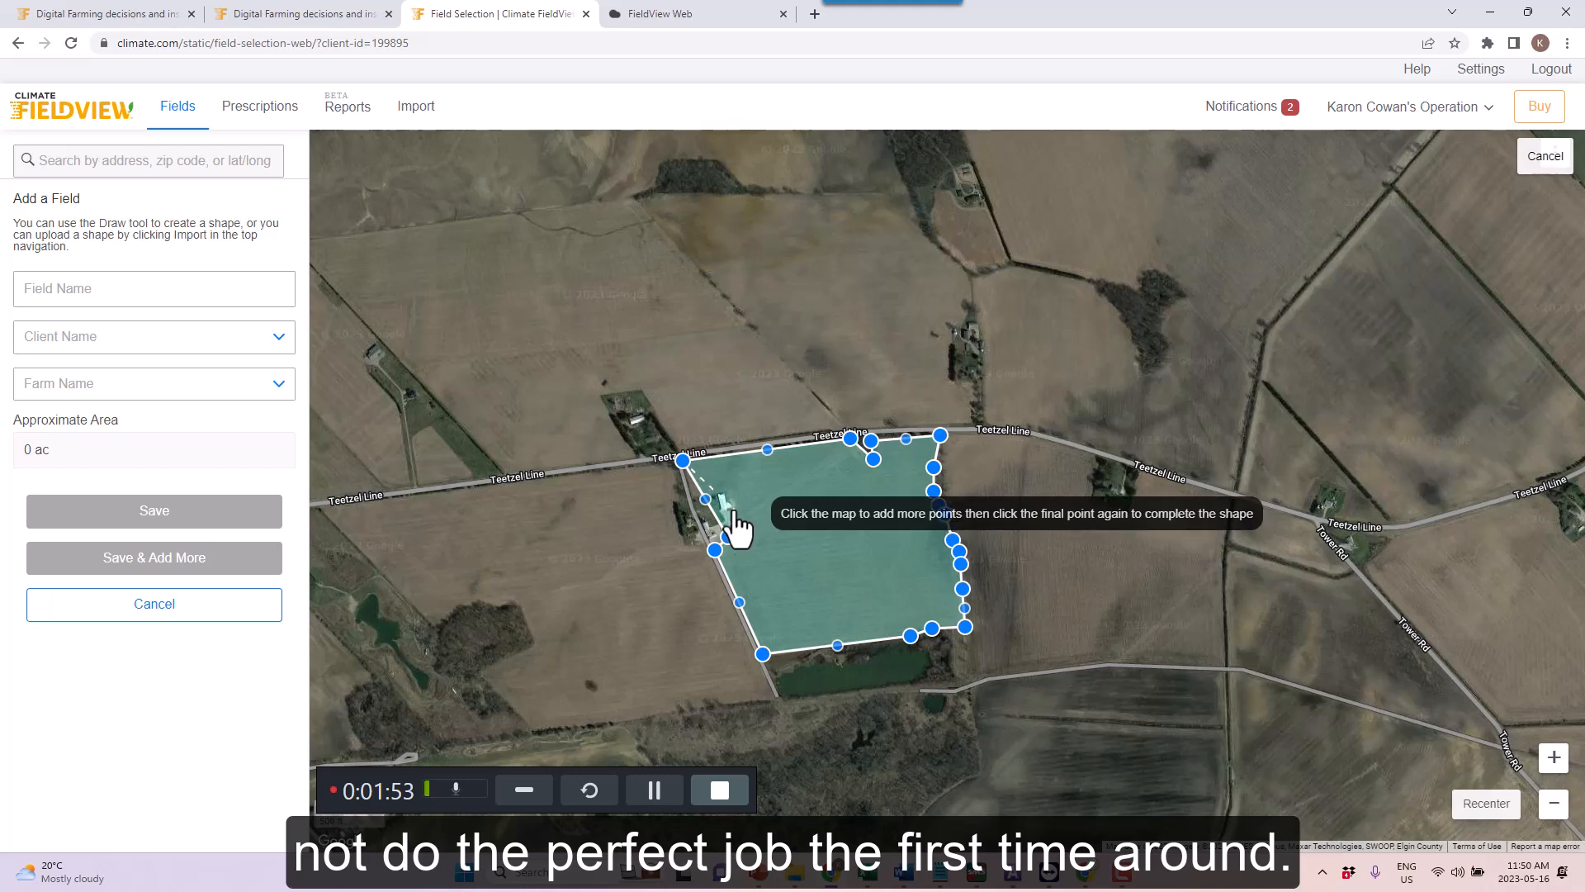
{"action": "left_click", "coordinate": [734, 507]}
{"action": "left_click", "coordinate": [727, 495]}
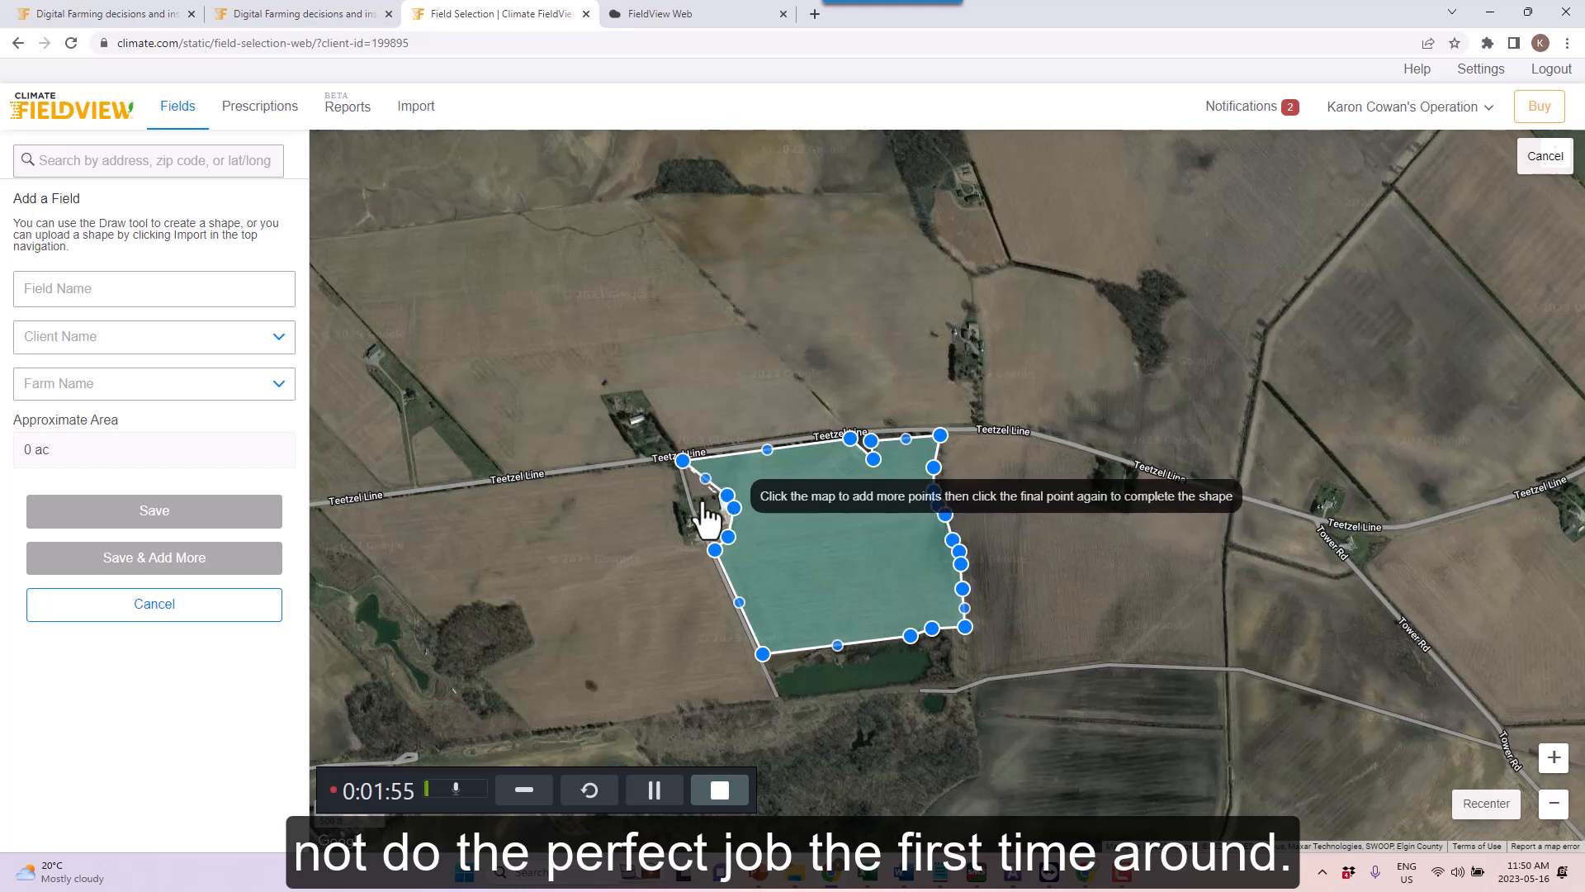
{"action": "left_click", "coordinate": [714, 491]}
{"action": "left_click", "coordinate": [700, 498]}
{"action": "left_click", "coordinate": [700, 498]}
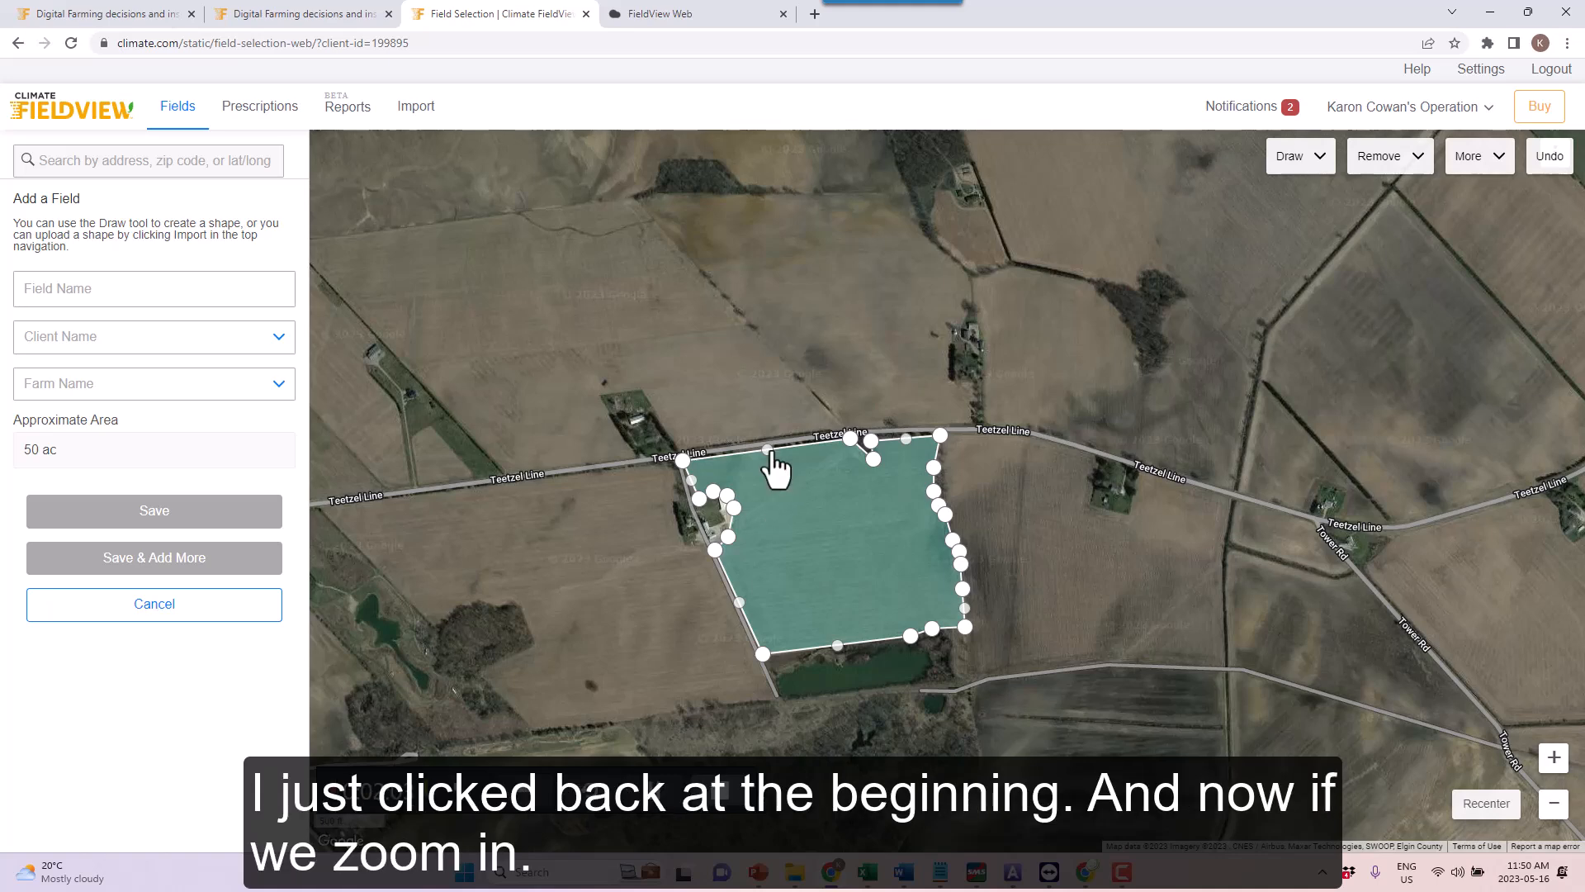
Step: Refine the boundary points along the driveway, at the northwest corner and around the tree patch to match the imagery
{"action": "scroll", "coordinate": [772, 454], "scroll_direction": "up", "scroll_amount": 1}
{"action": "scroll", "coordinate": [770, 452], "scroll_direction": "up", "scroll_amount": 1}
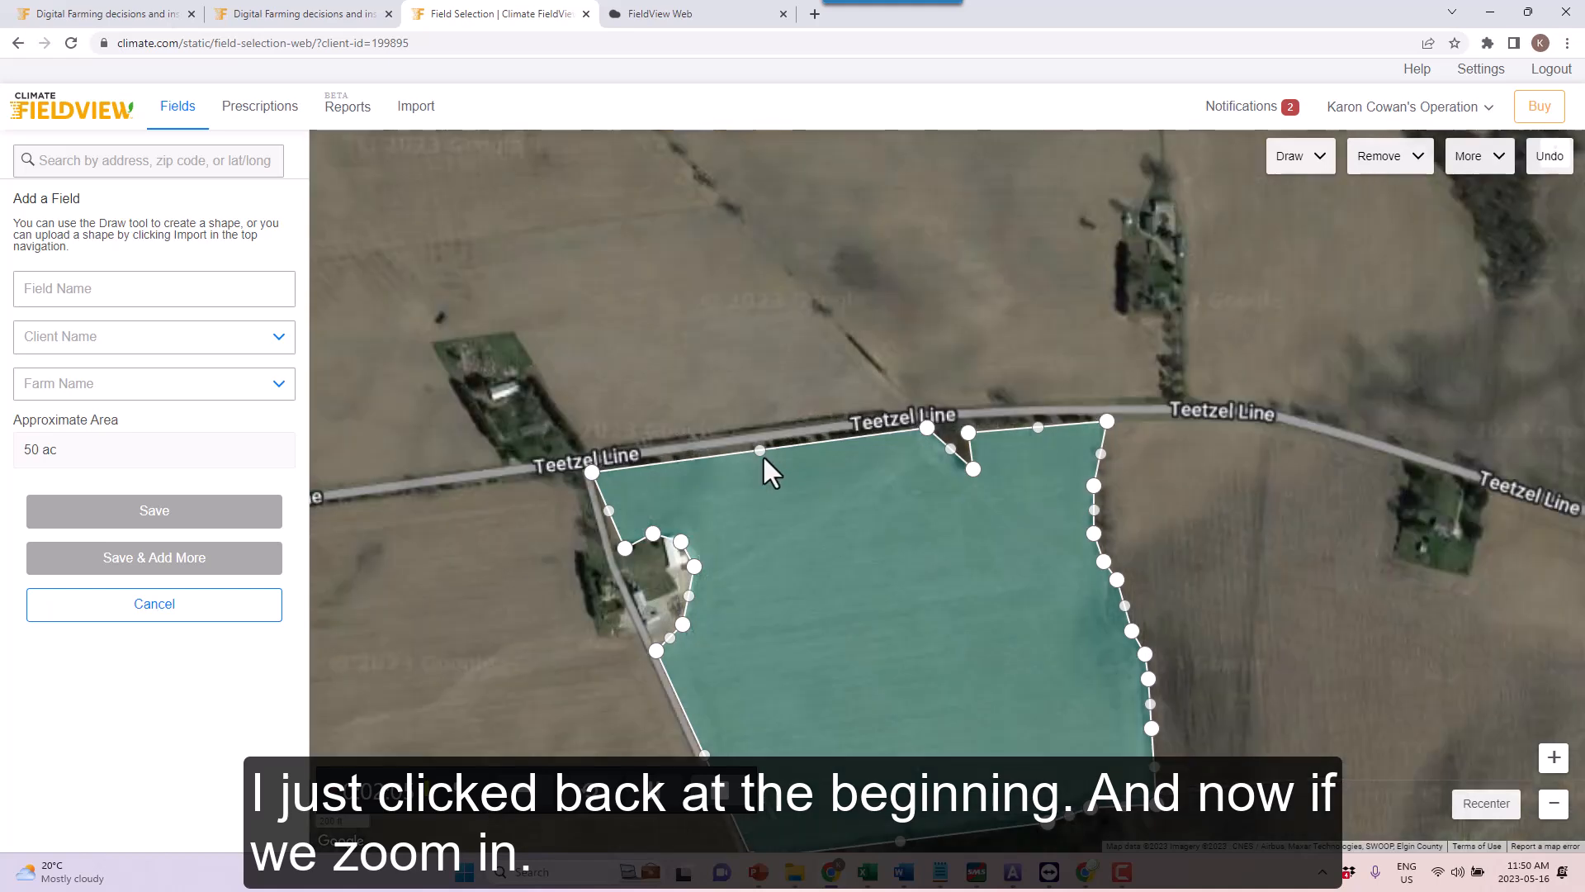
{"action": "scroll", "coordinate": [772, 450], "scroll_direction": "up", "scroll_amount": 1}
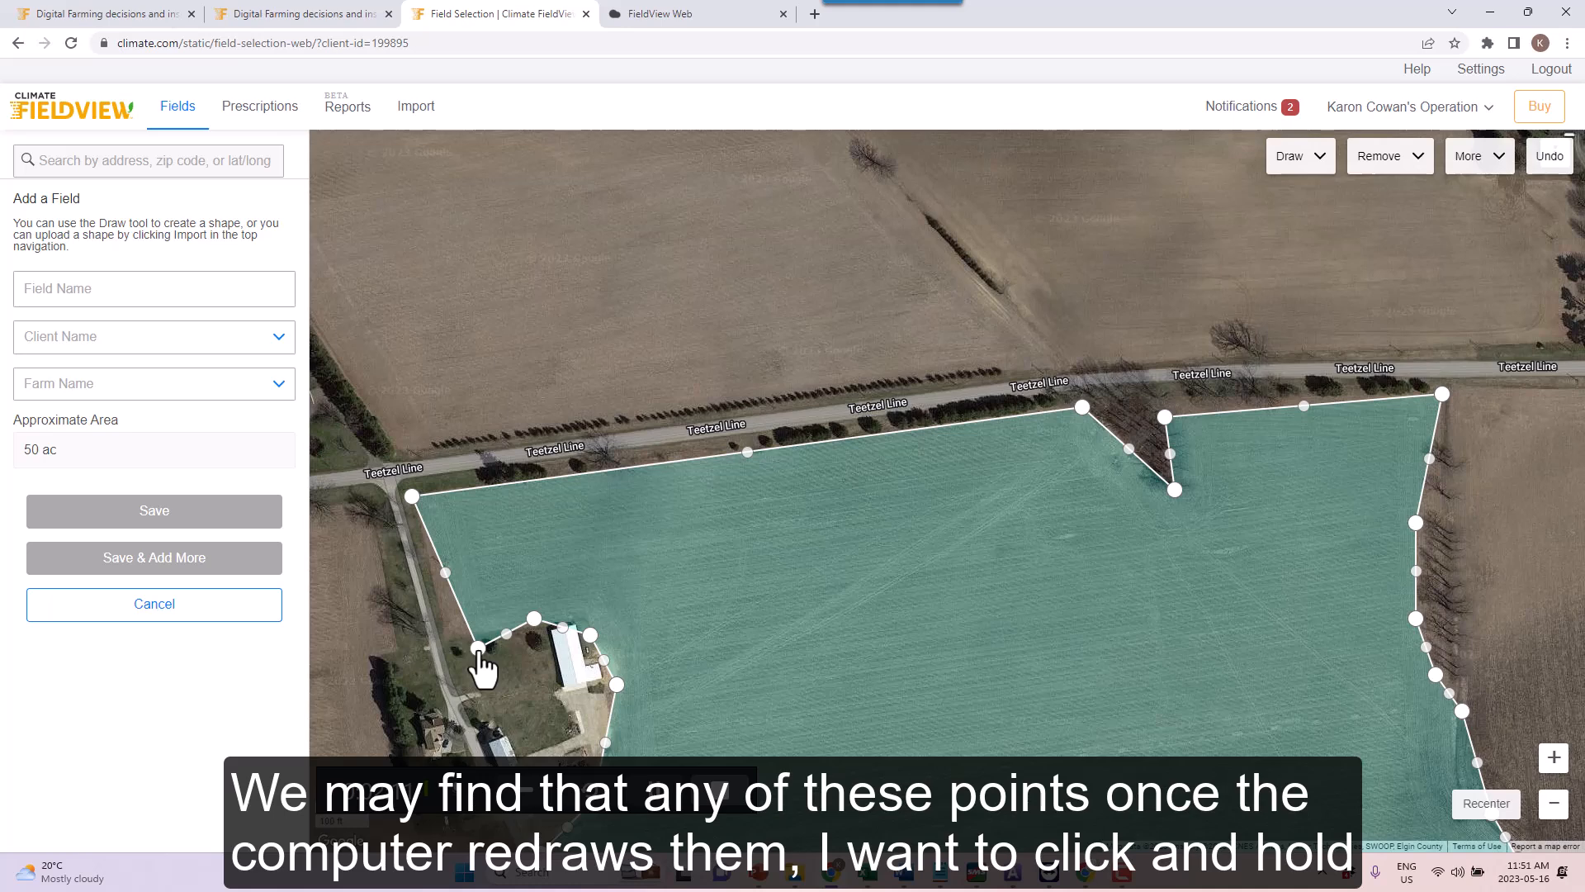
{"action": "left_click_drag", "start_coordinate": [479, 649], "coordinate": [441, 640]}
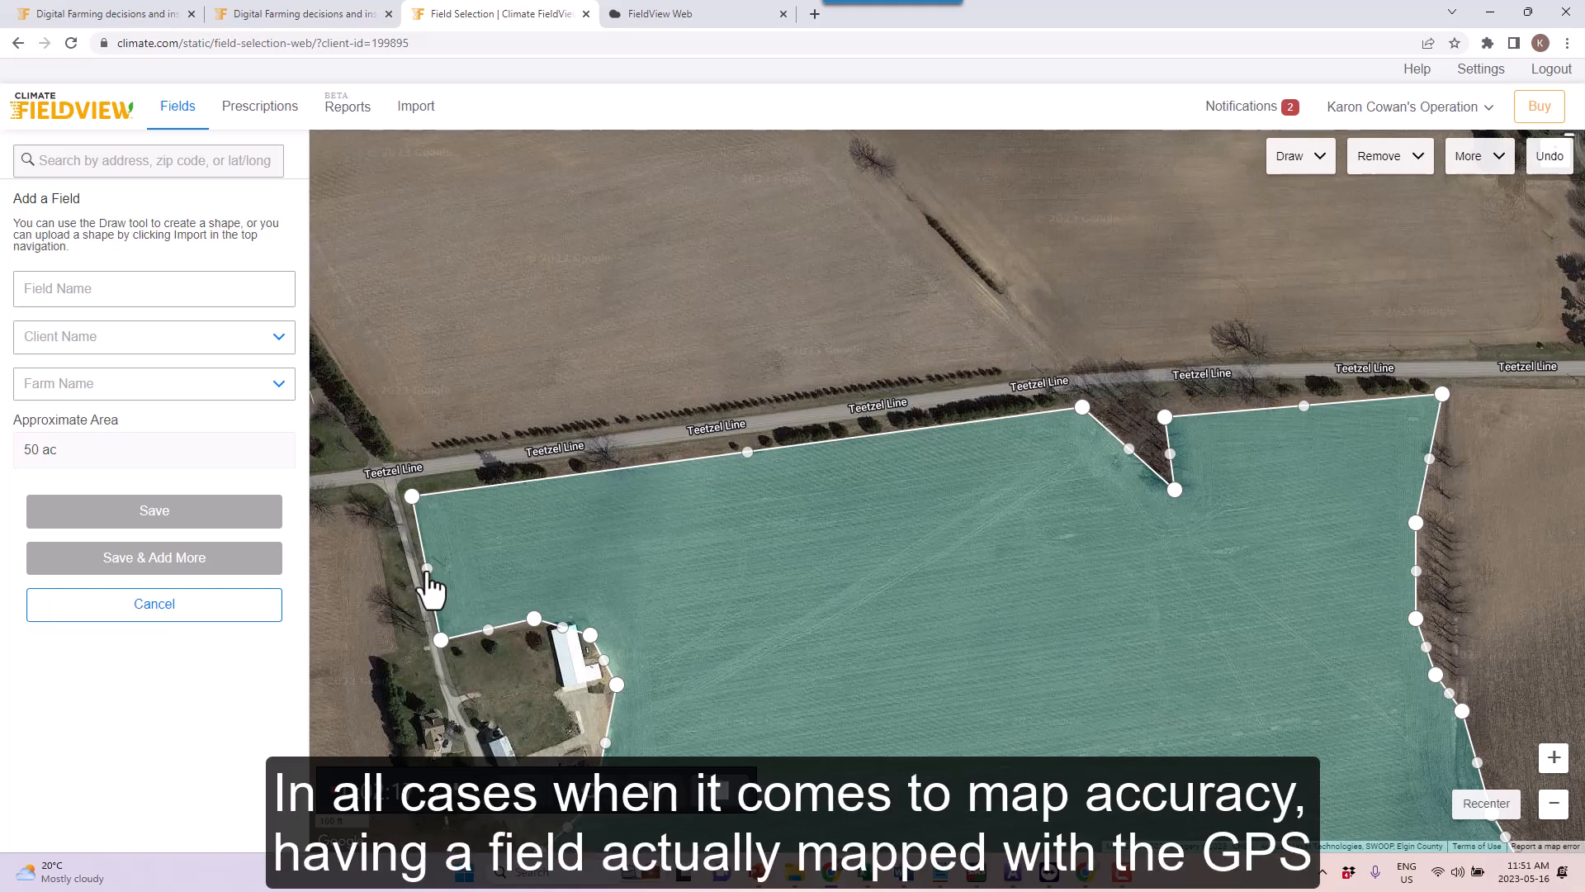
{"action": "left_click_drag", "start_coordinate": [427, 569], "coordinate": [420, 566]}
{"action": "left_click_drag", "start_coordinate": [410, 496], "coordinate": [407, 504]}
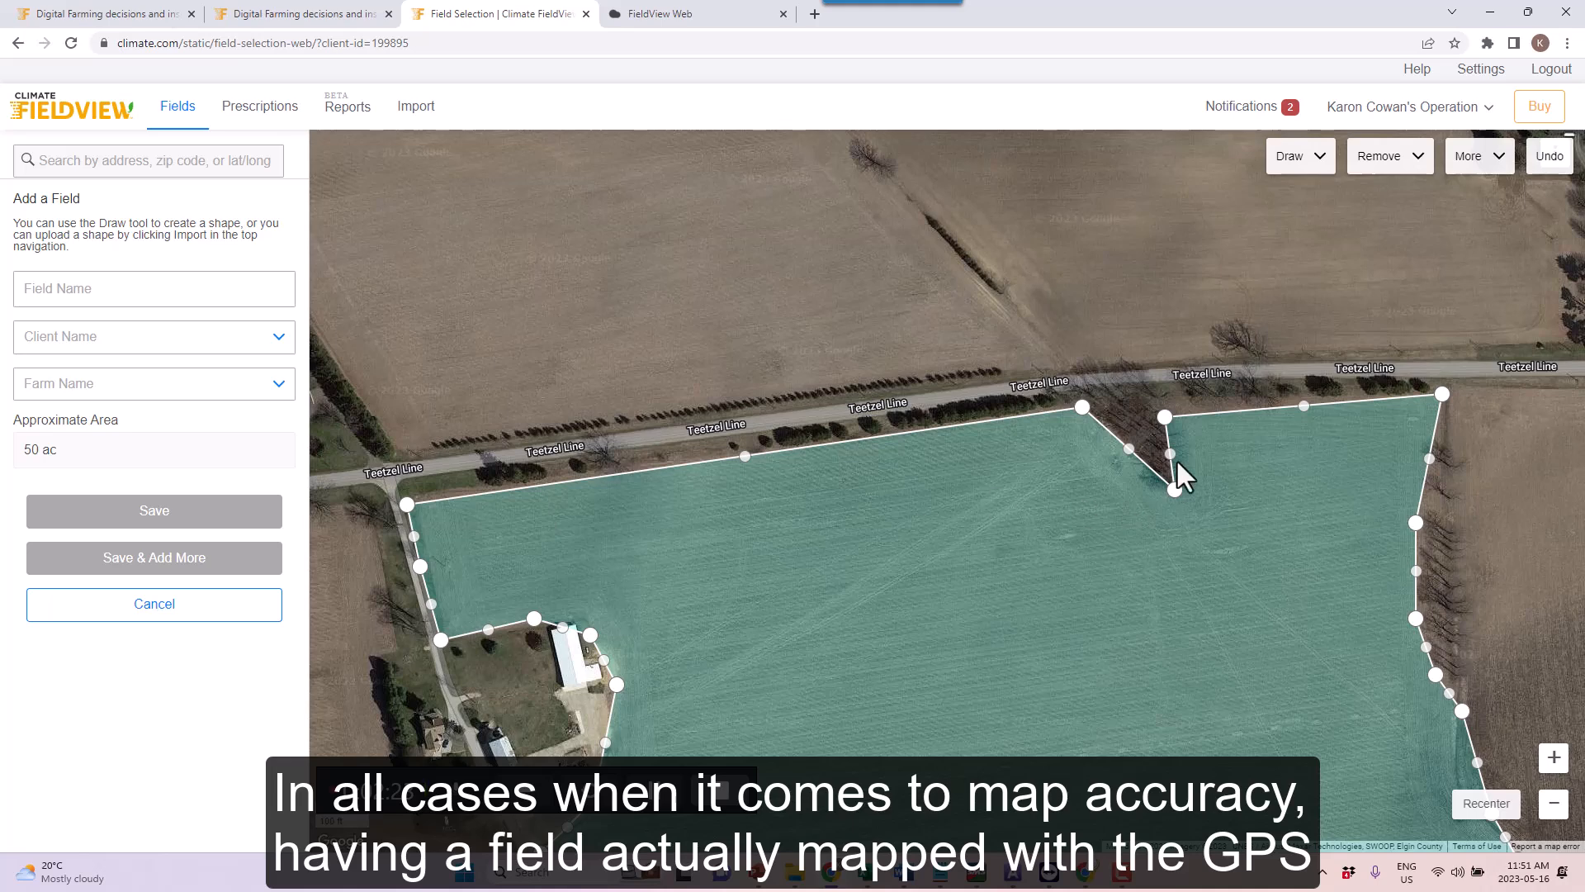
{"action": "left_click_drag", "start_coordinate": [1129, 449], "coordinate": [1135, 475]}
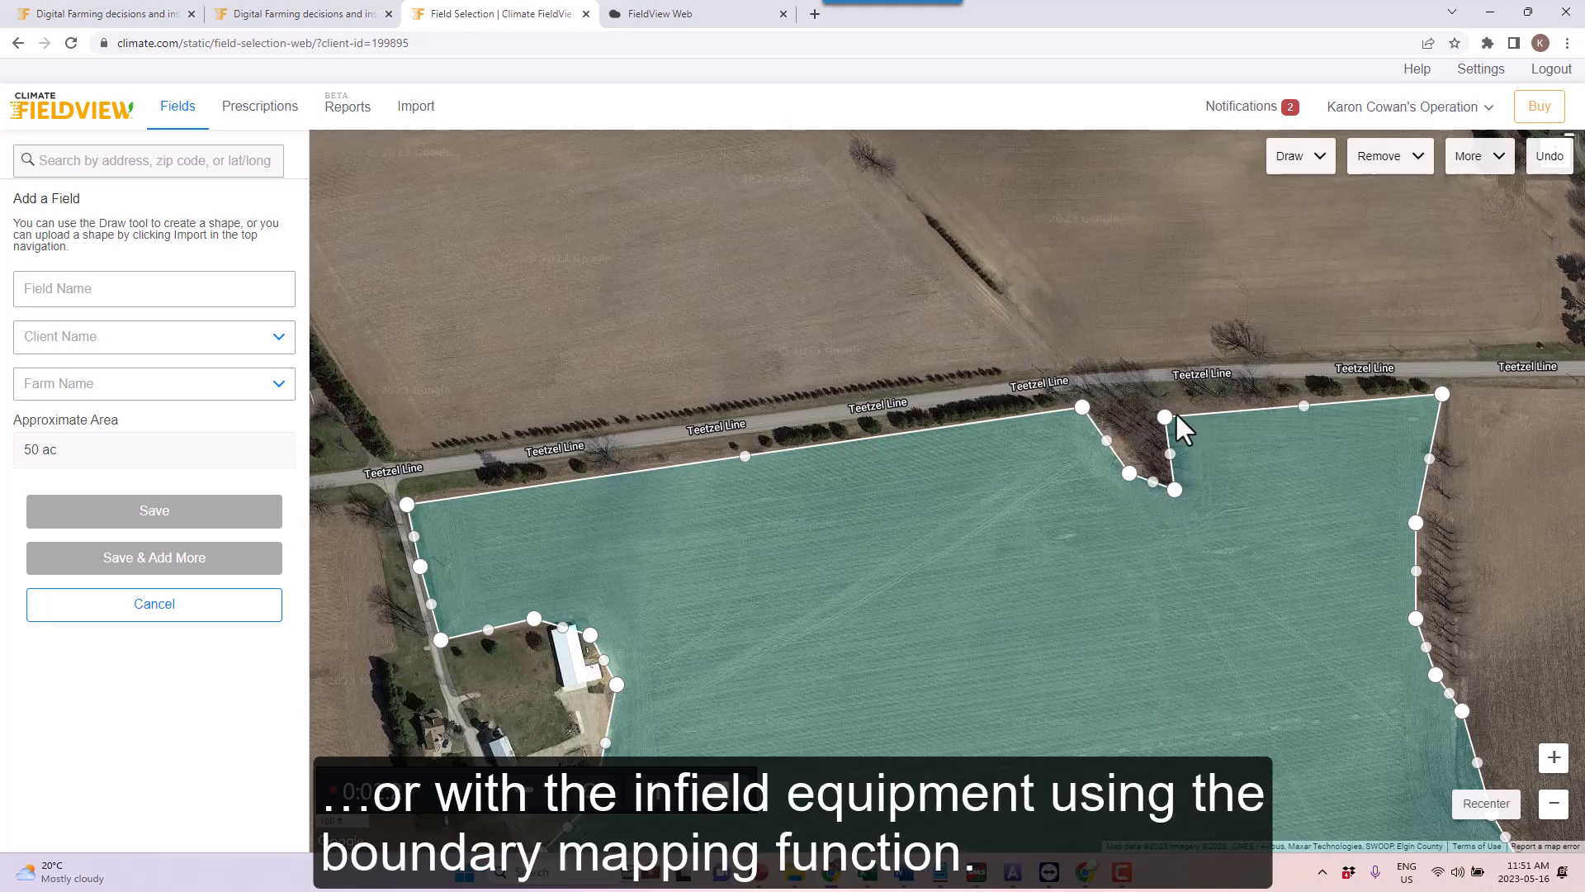
{"action": "left_click_drag", "start_coordinate": [1165, 418], "coordinate": [1163, 404]}
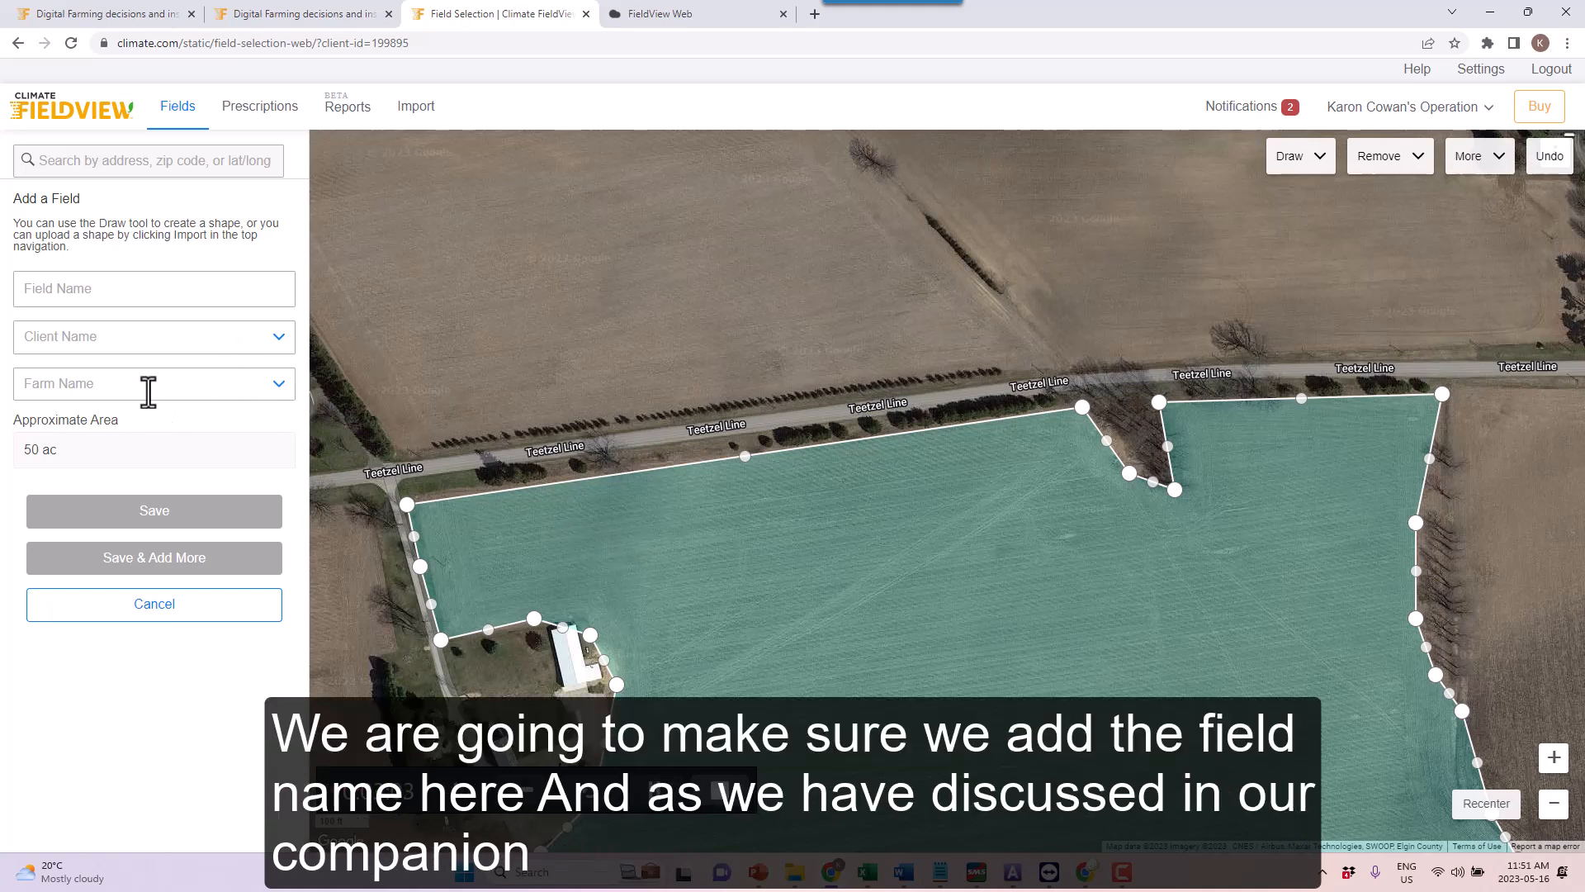
Step: Name the field Sample Field 6 and try to save it
{"action": "left_click", "coordinate": [42, 290]}
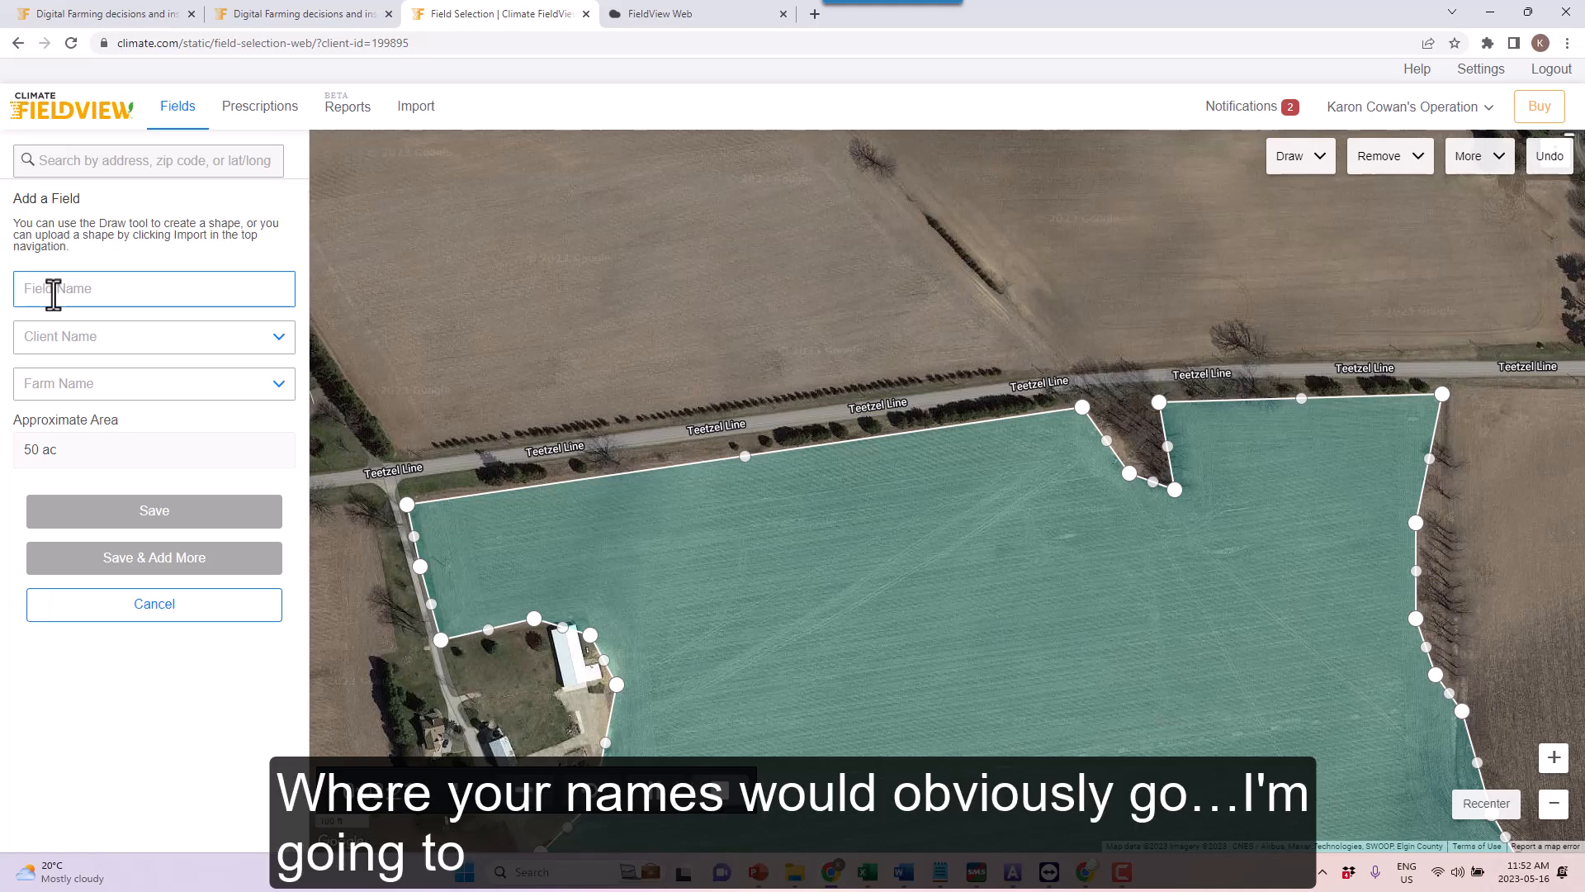
{"action": "type", "text": "Sample"}
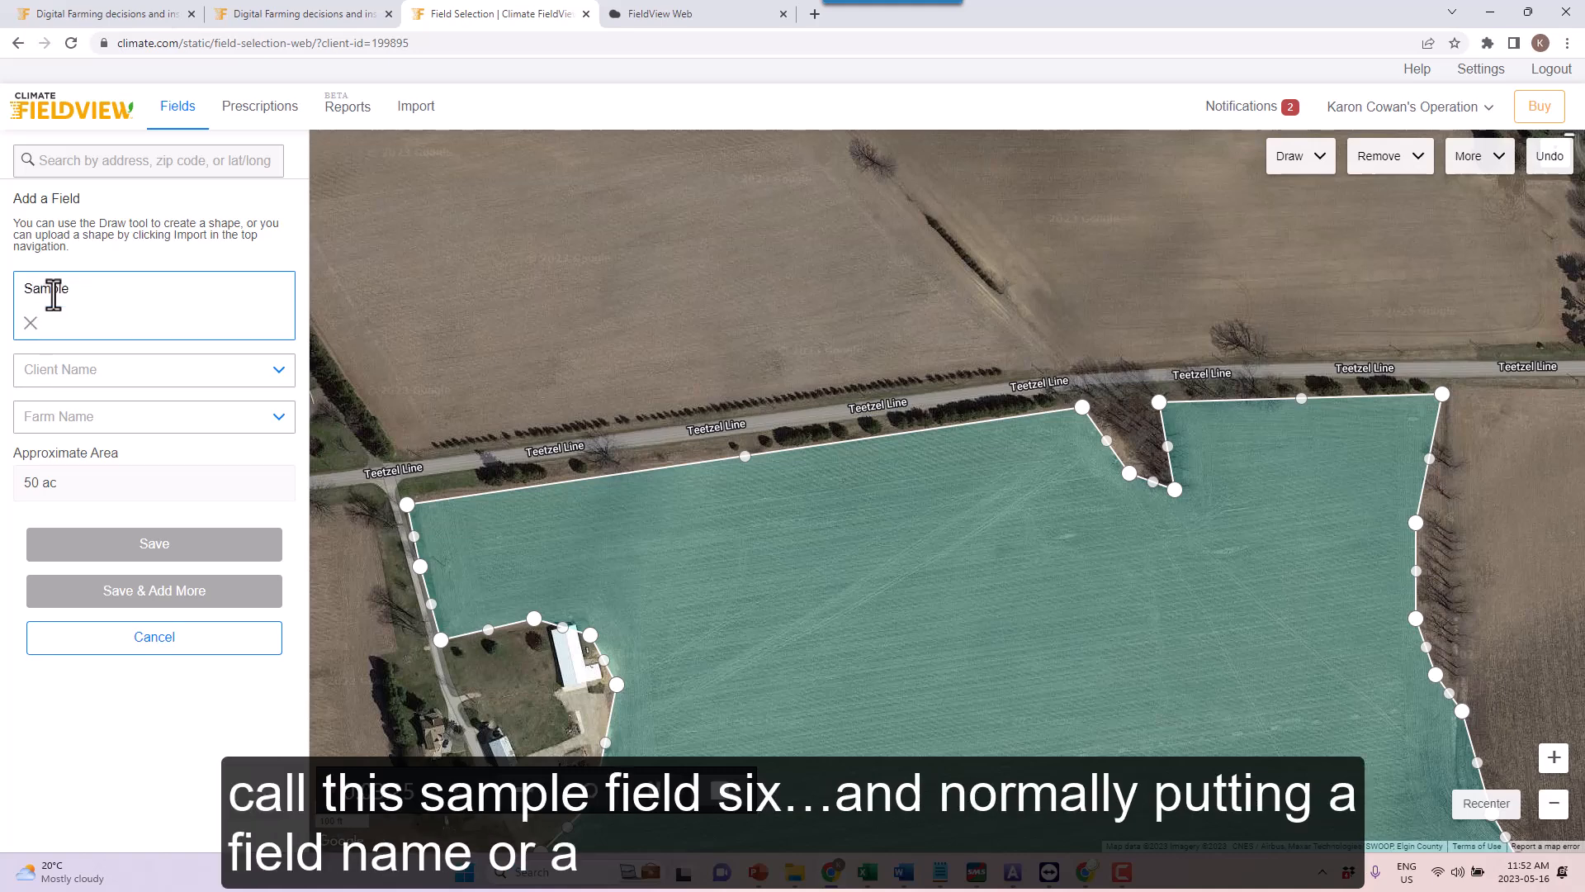
{"action": "type", "text": " Field6"}
{"action": "key", "text": "BackSpace"}
{"action": "type", "text": "6"}
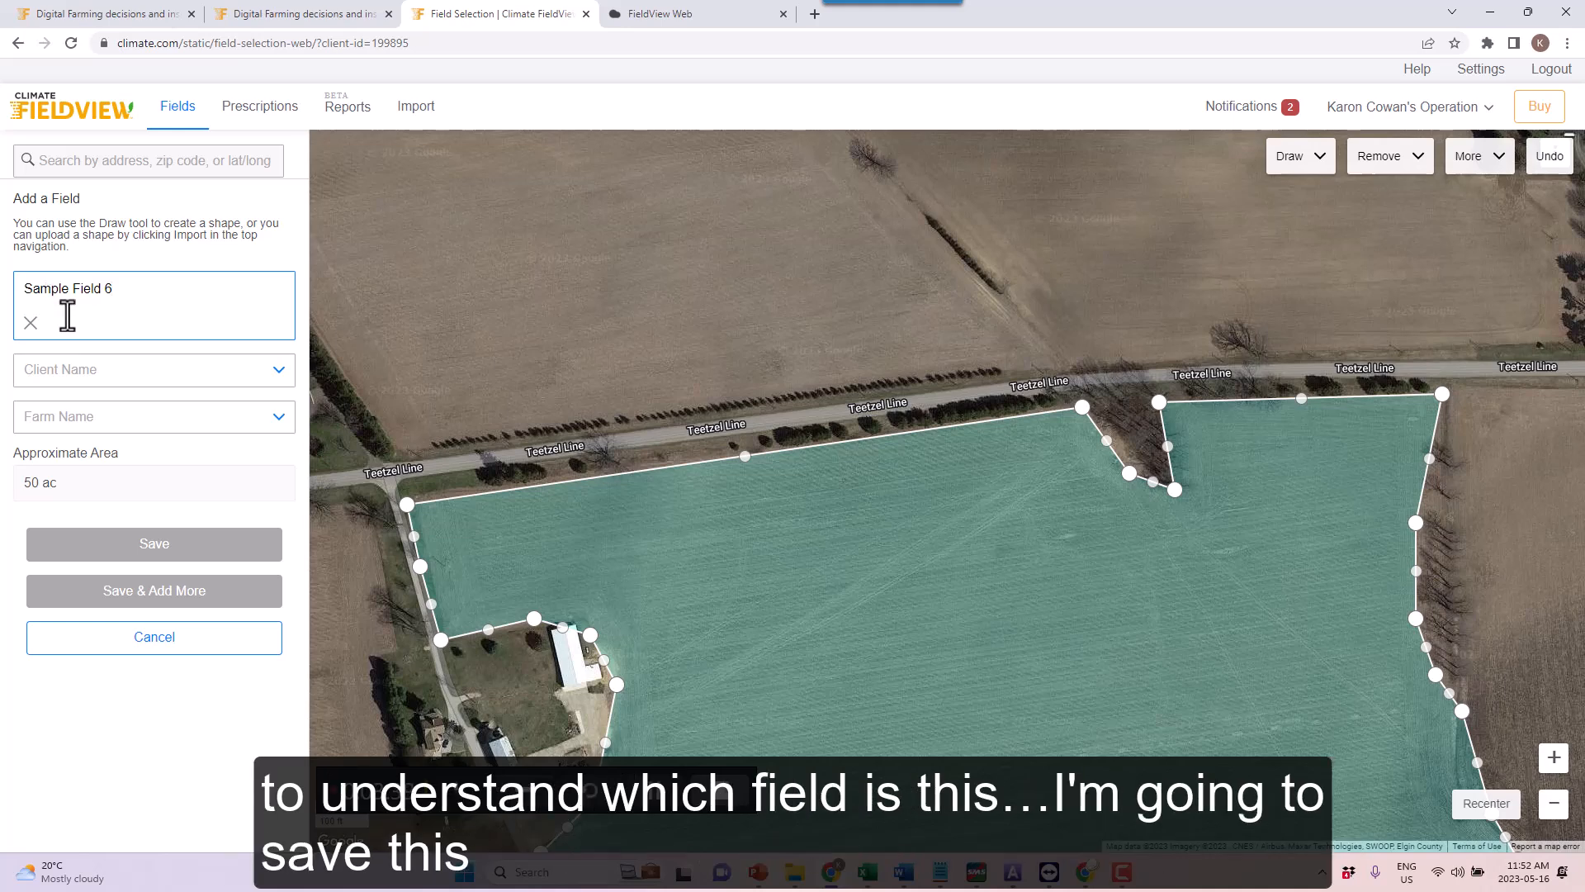
{"action": "left_click", "coordinate": [153, 547]}
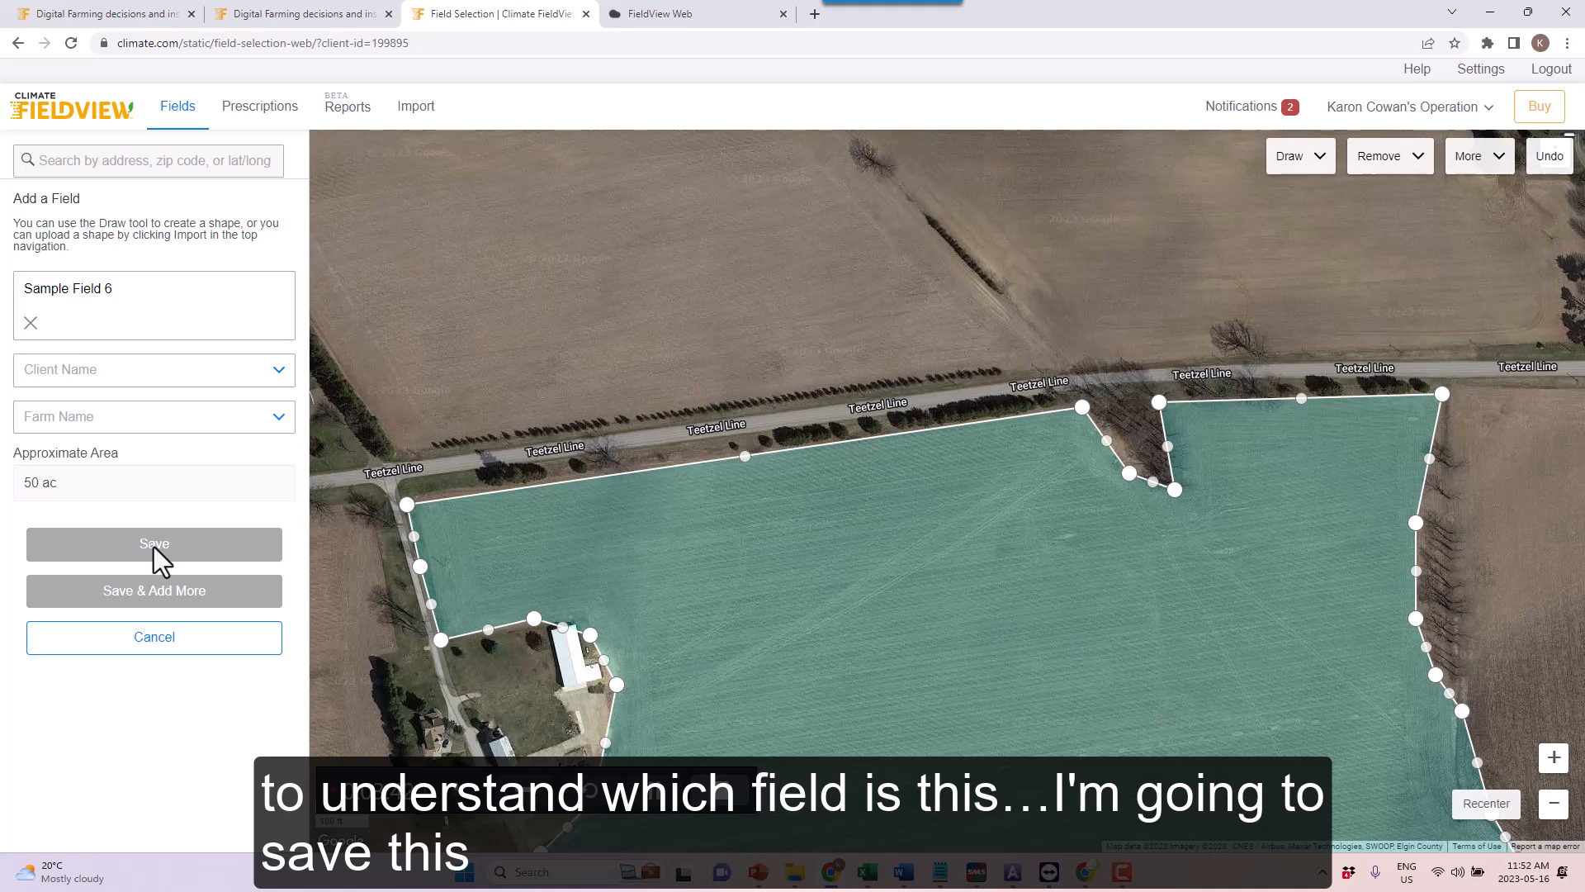
Step: Assign Sample Field 6 to Sample Client and Sample Farm, and save the field
{"action": "left_click", "coordinate": [278, 372]}
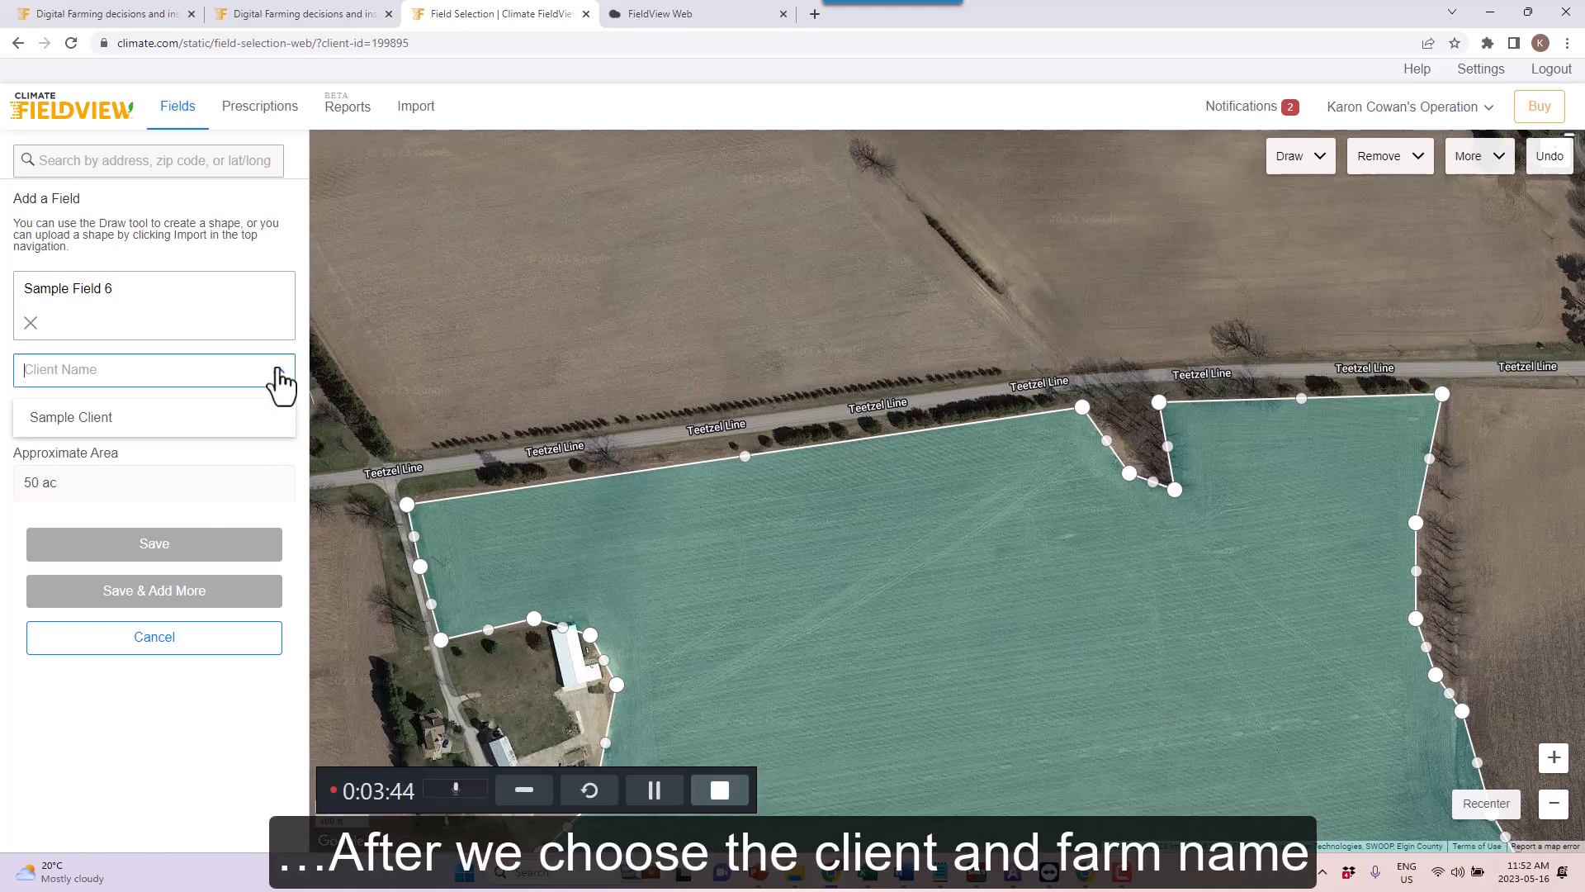
{"action": "left_click", "coordinate": [135, 421]}
{"action": "left_click", "coordinate": [237, 425]}
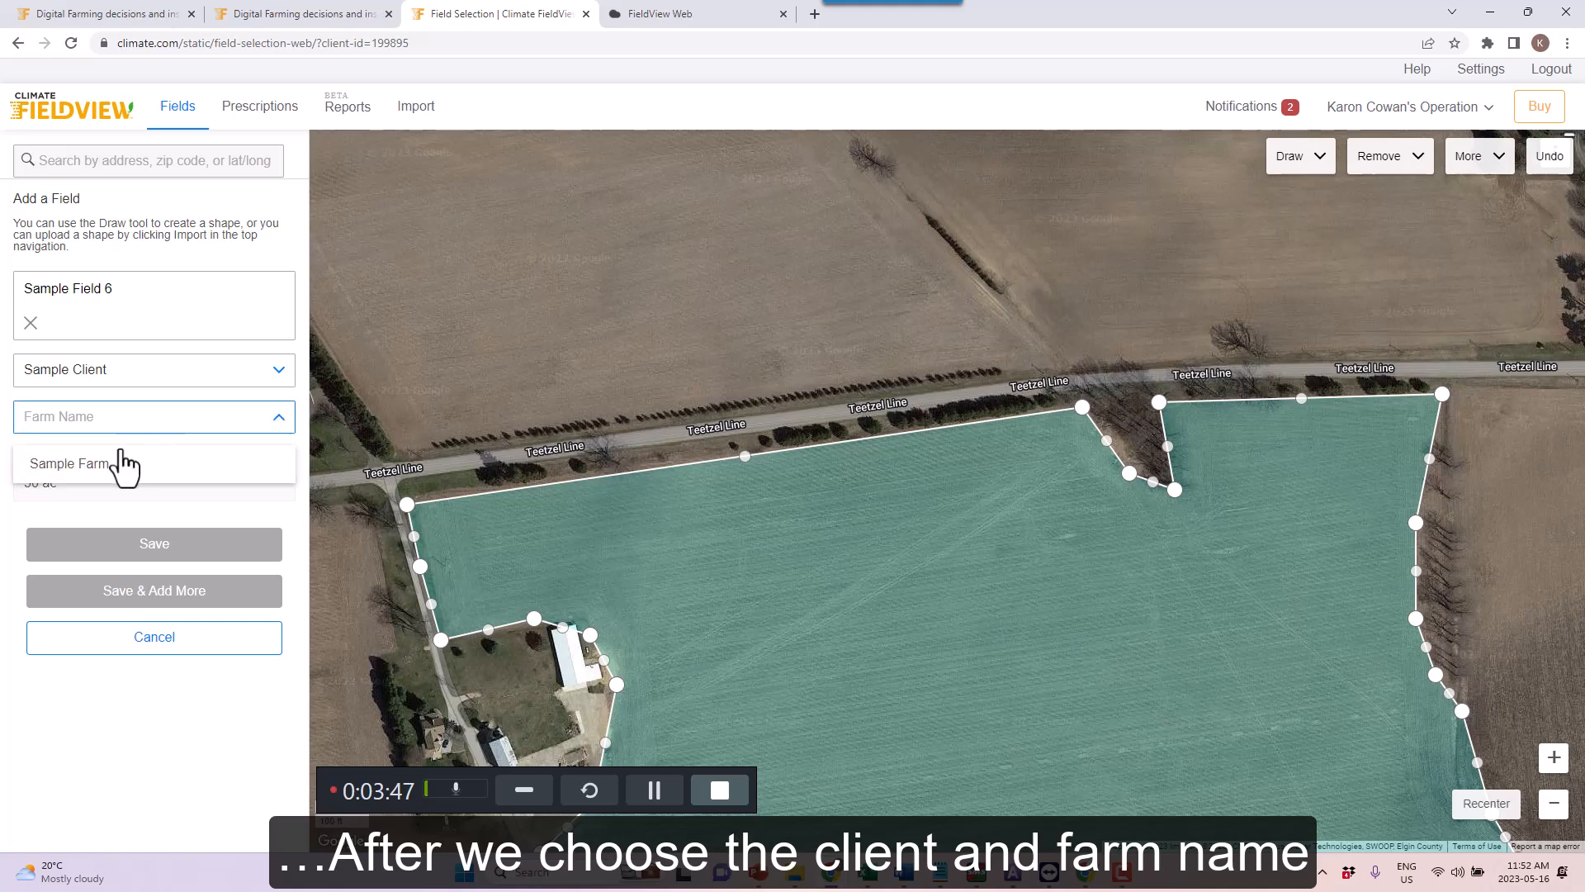
{"action": "left_click", "coordinate": [92, 472]}
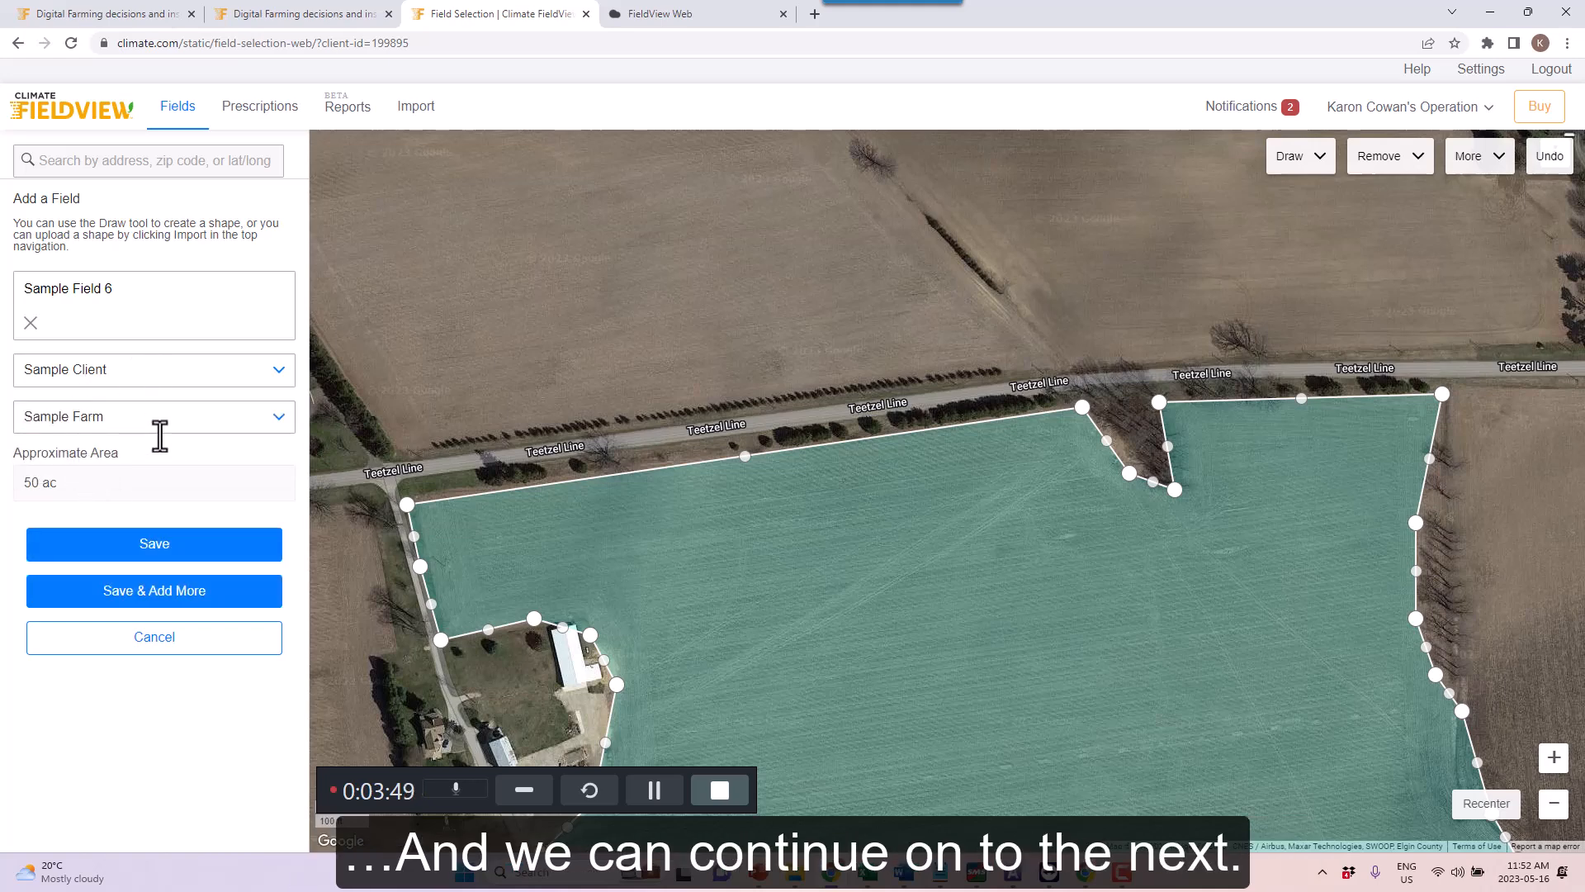
{"action": "left_click", "coordinate": [149, 545]}
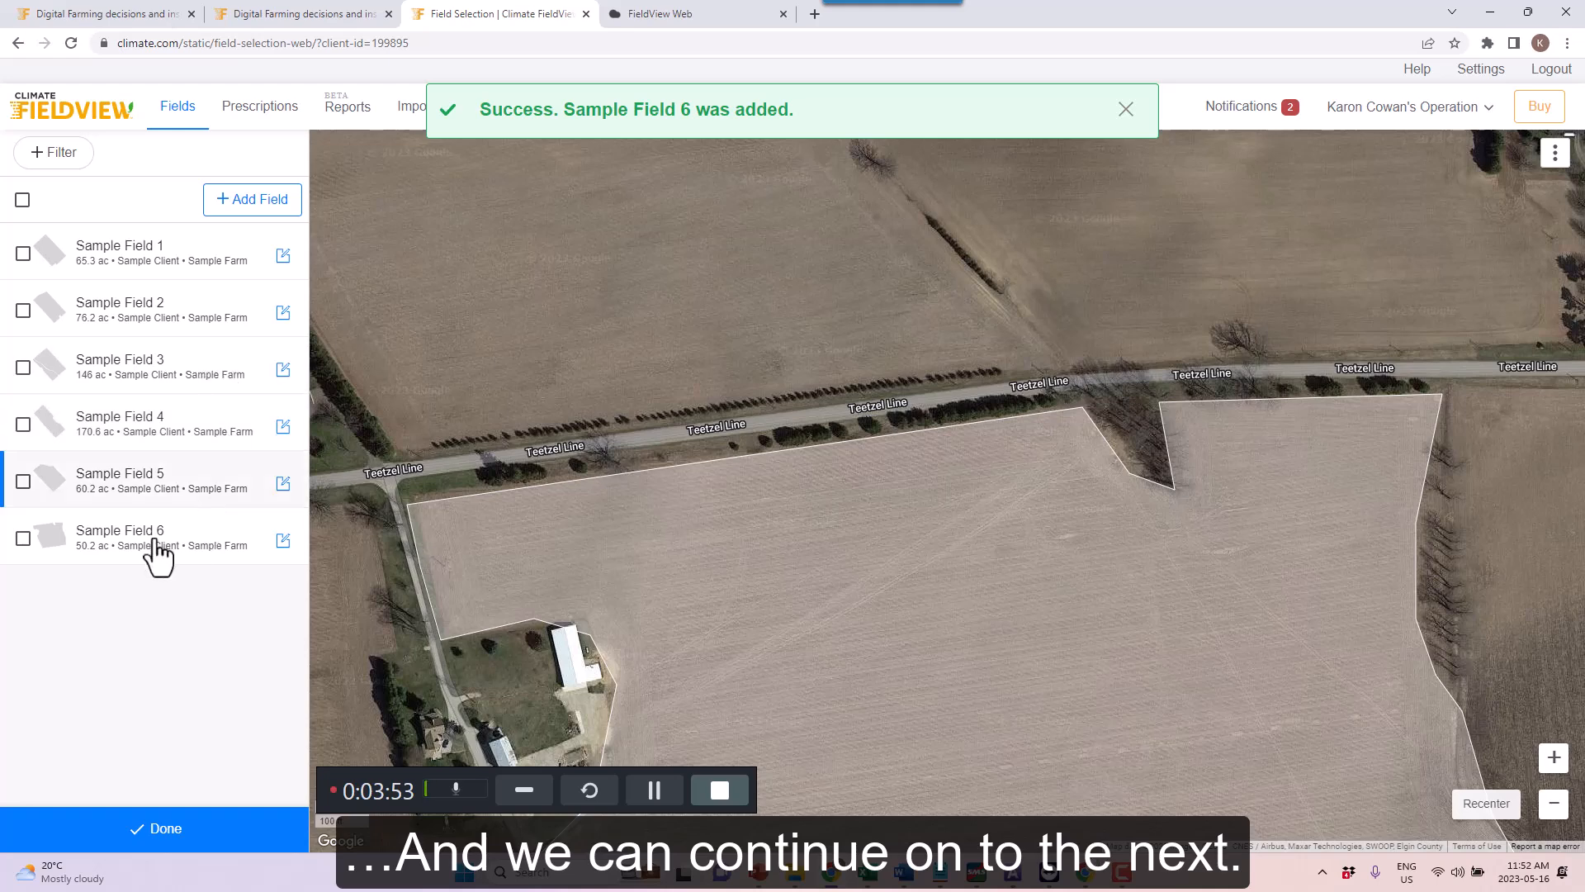
Step: Select Sample Field 6 in the field list, finish managing fields and open its field summary
{"action": "left_click", "coordinate": [155, 545]}
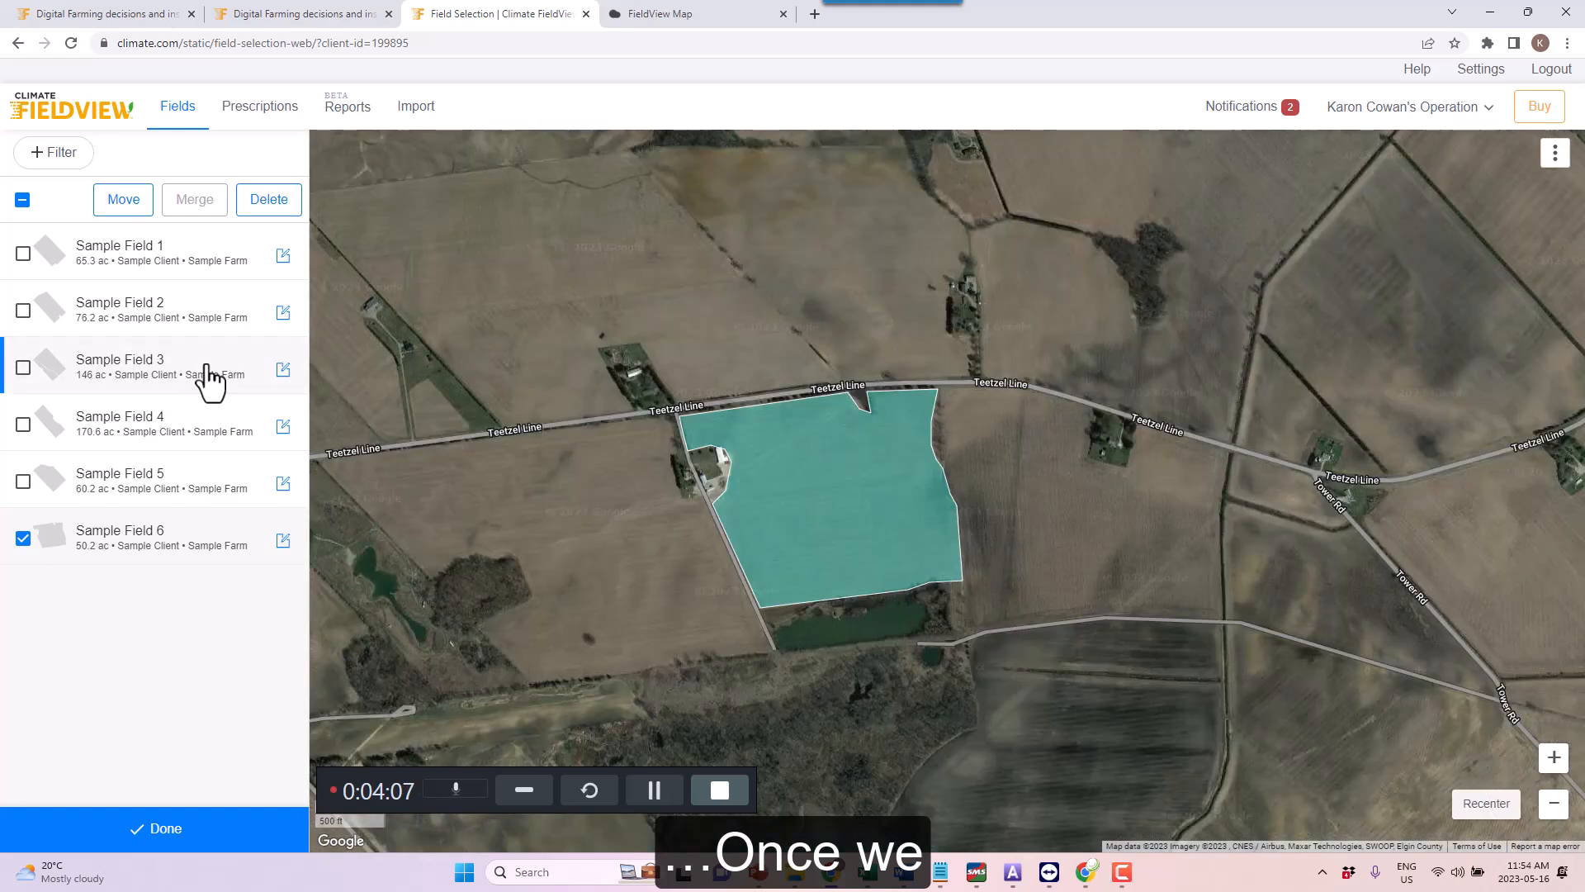
{"action": "left_click", "coordinate": [184, 546]}
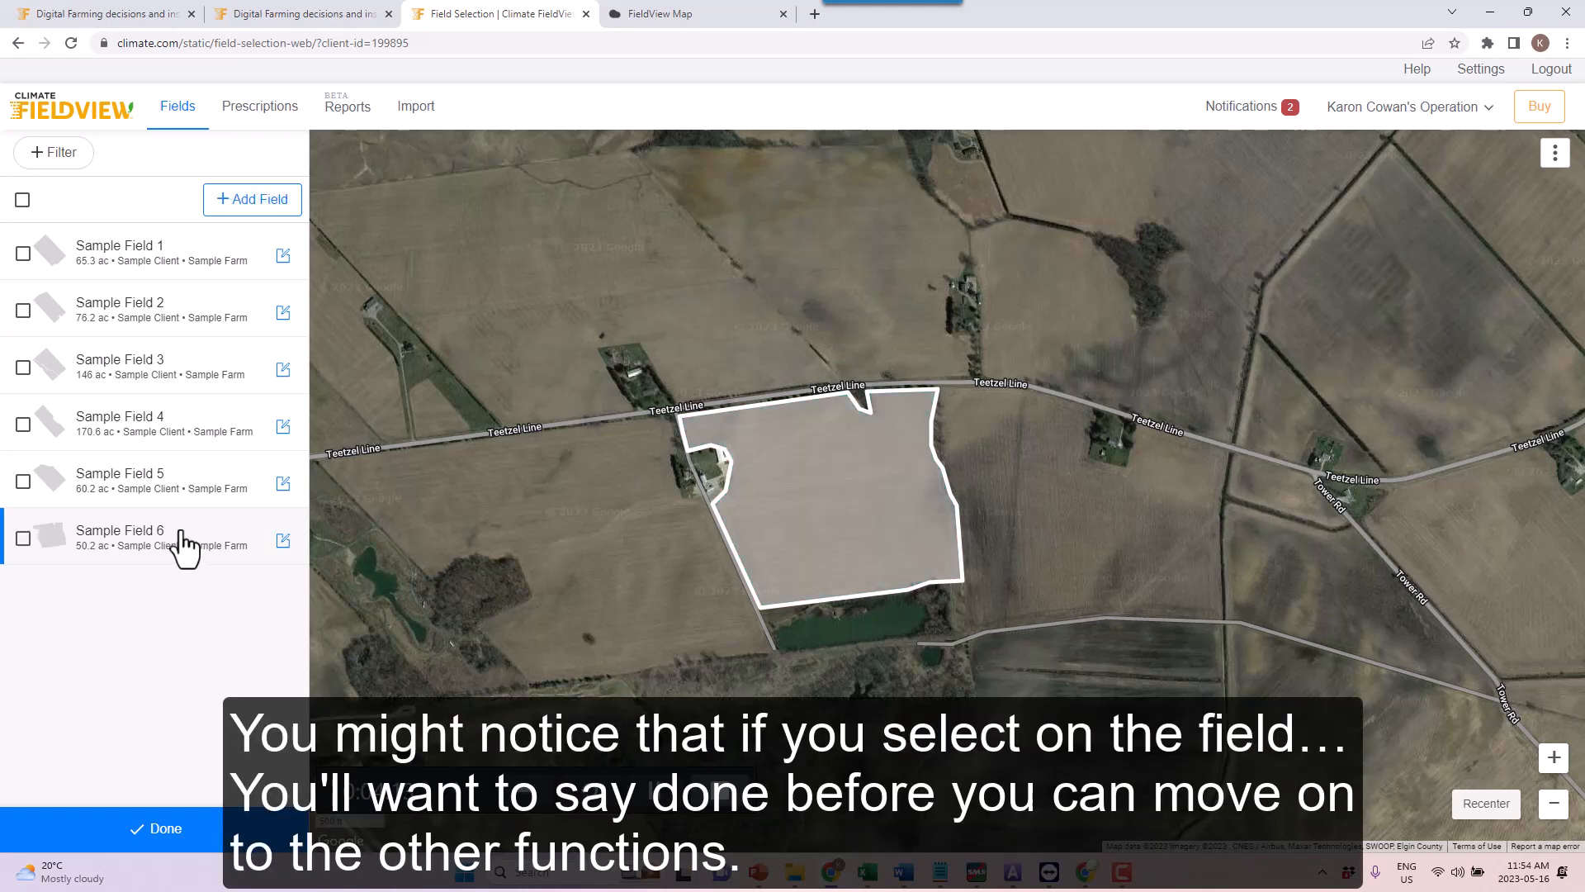
{"action": "left_click", "coordinate": [145, 556]}
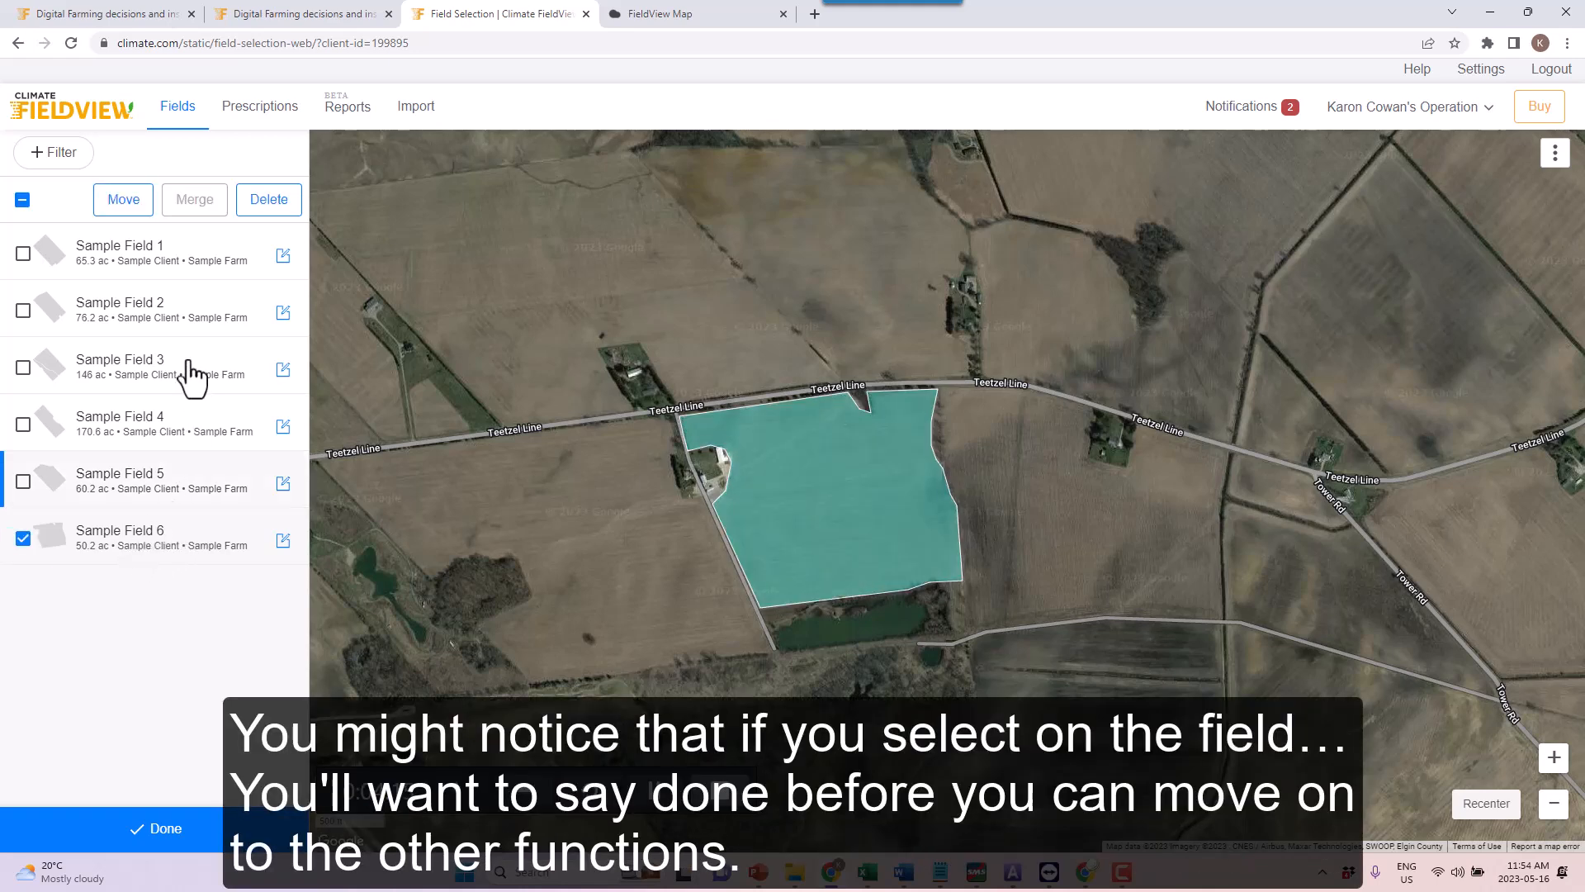
{"action": "left_click", "coordinate": [169, 836]}
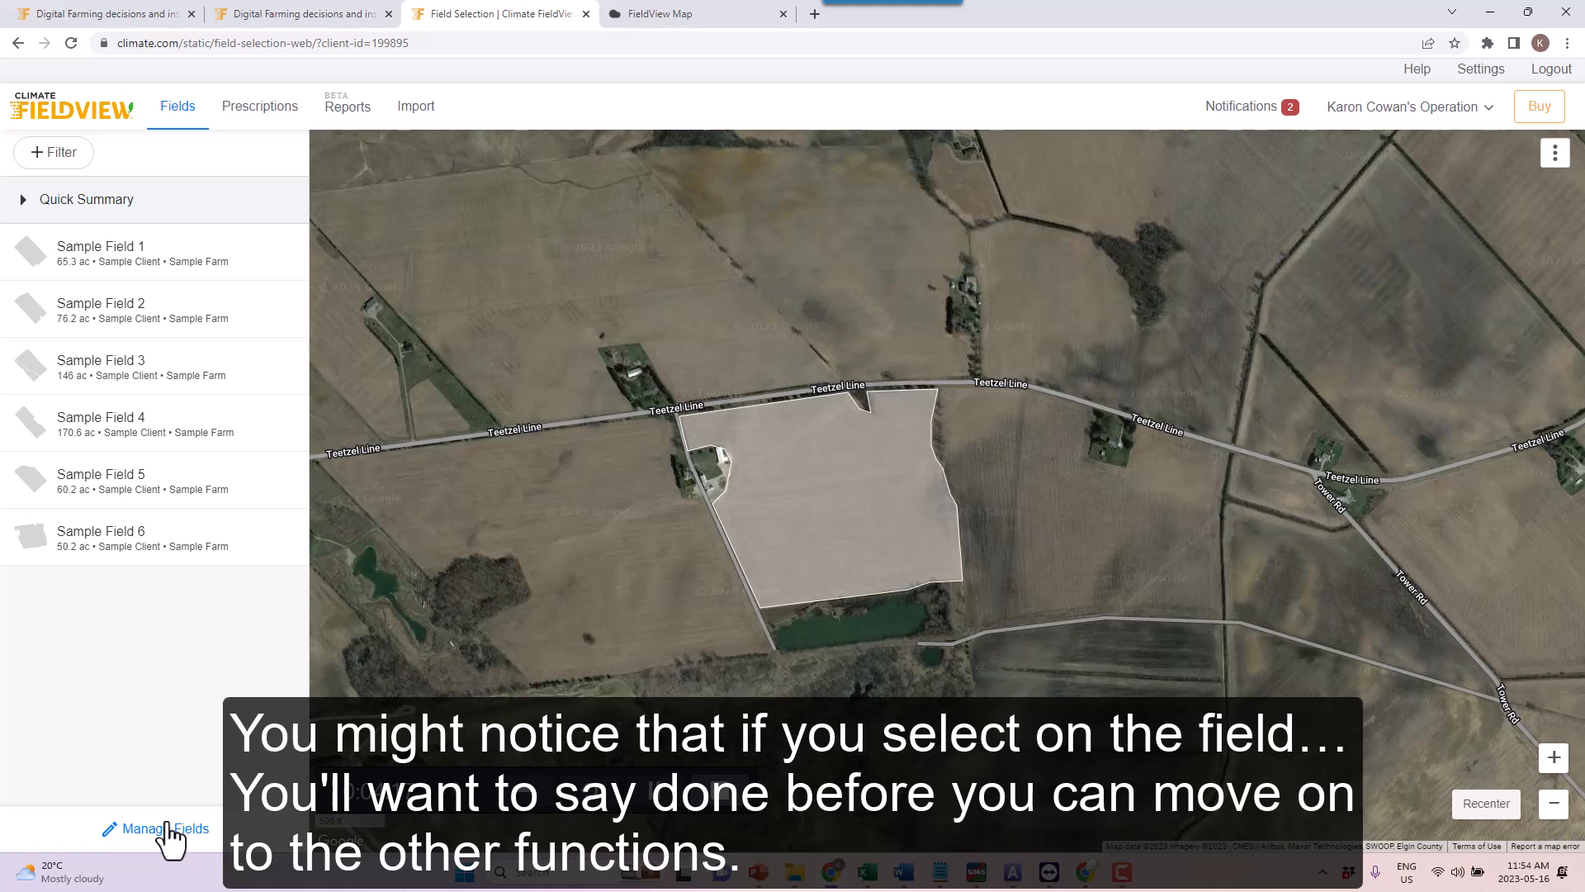
{"action": "left_click", "coordinate": [174, 555]}
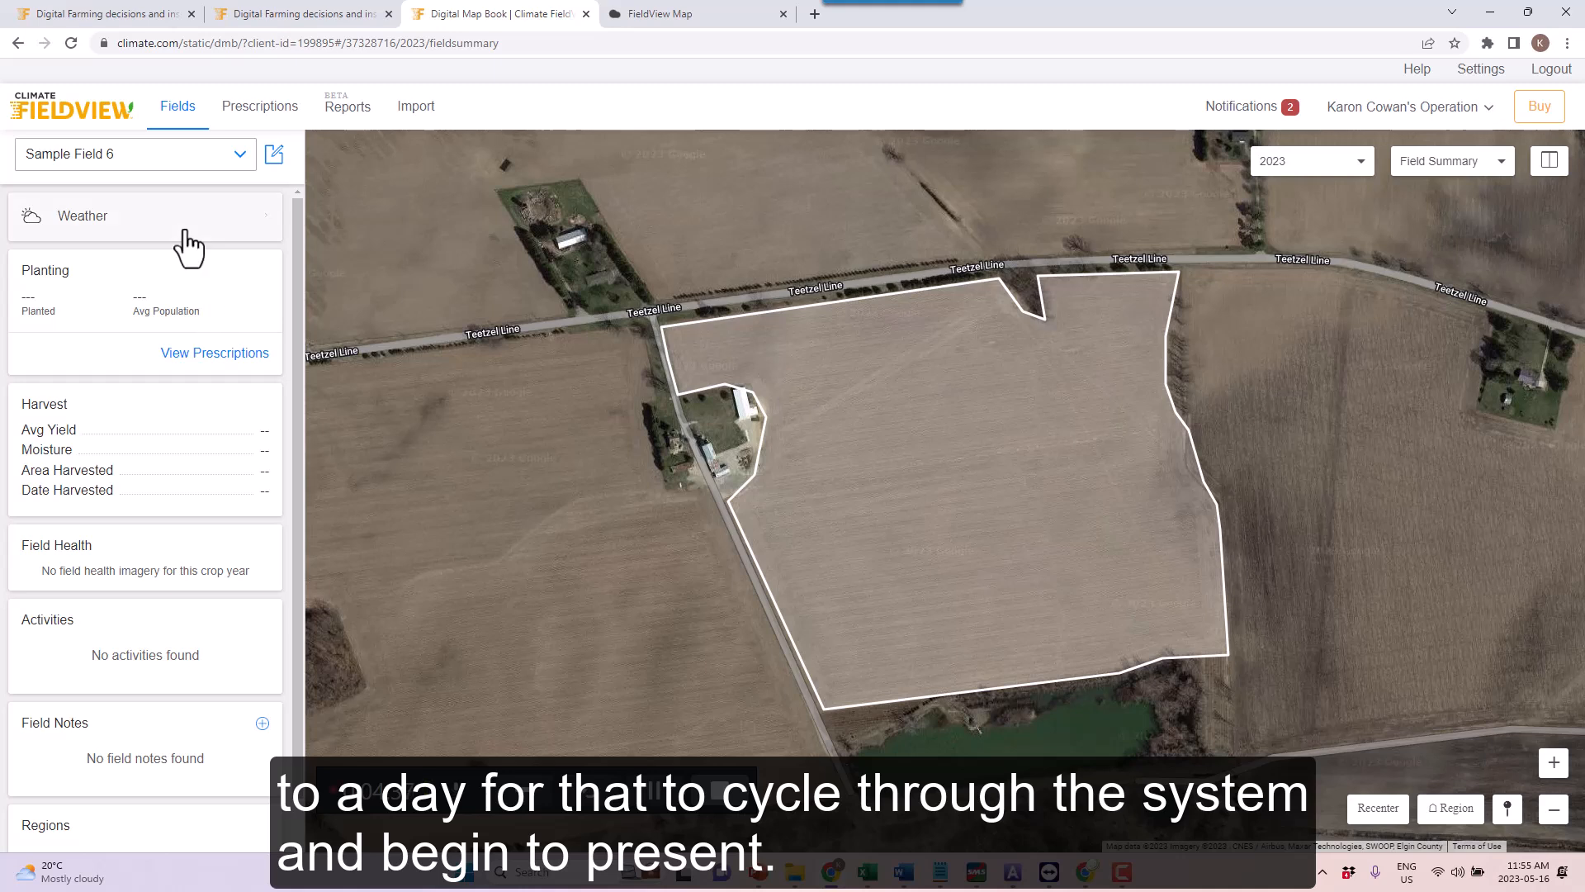
Step: Switch to Sample Field 1 and compare its vegetation and scouting imagery for field health
{"action": "left_click", "coordinate": [237, 163]}
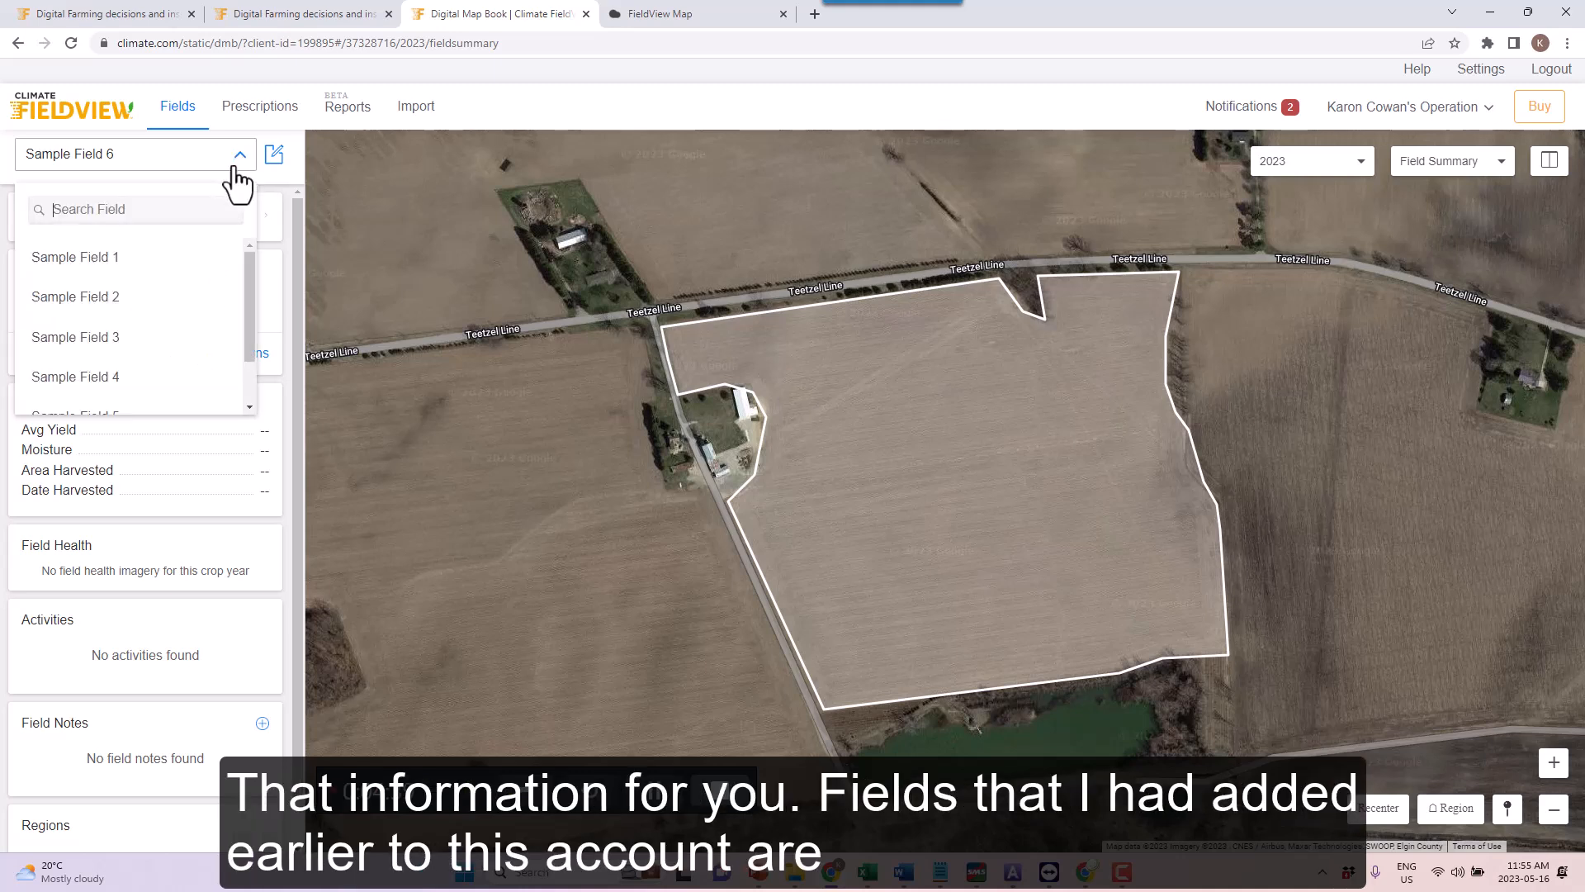
{"action": "left_click", "coordinate": [106, 259]}
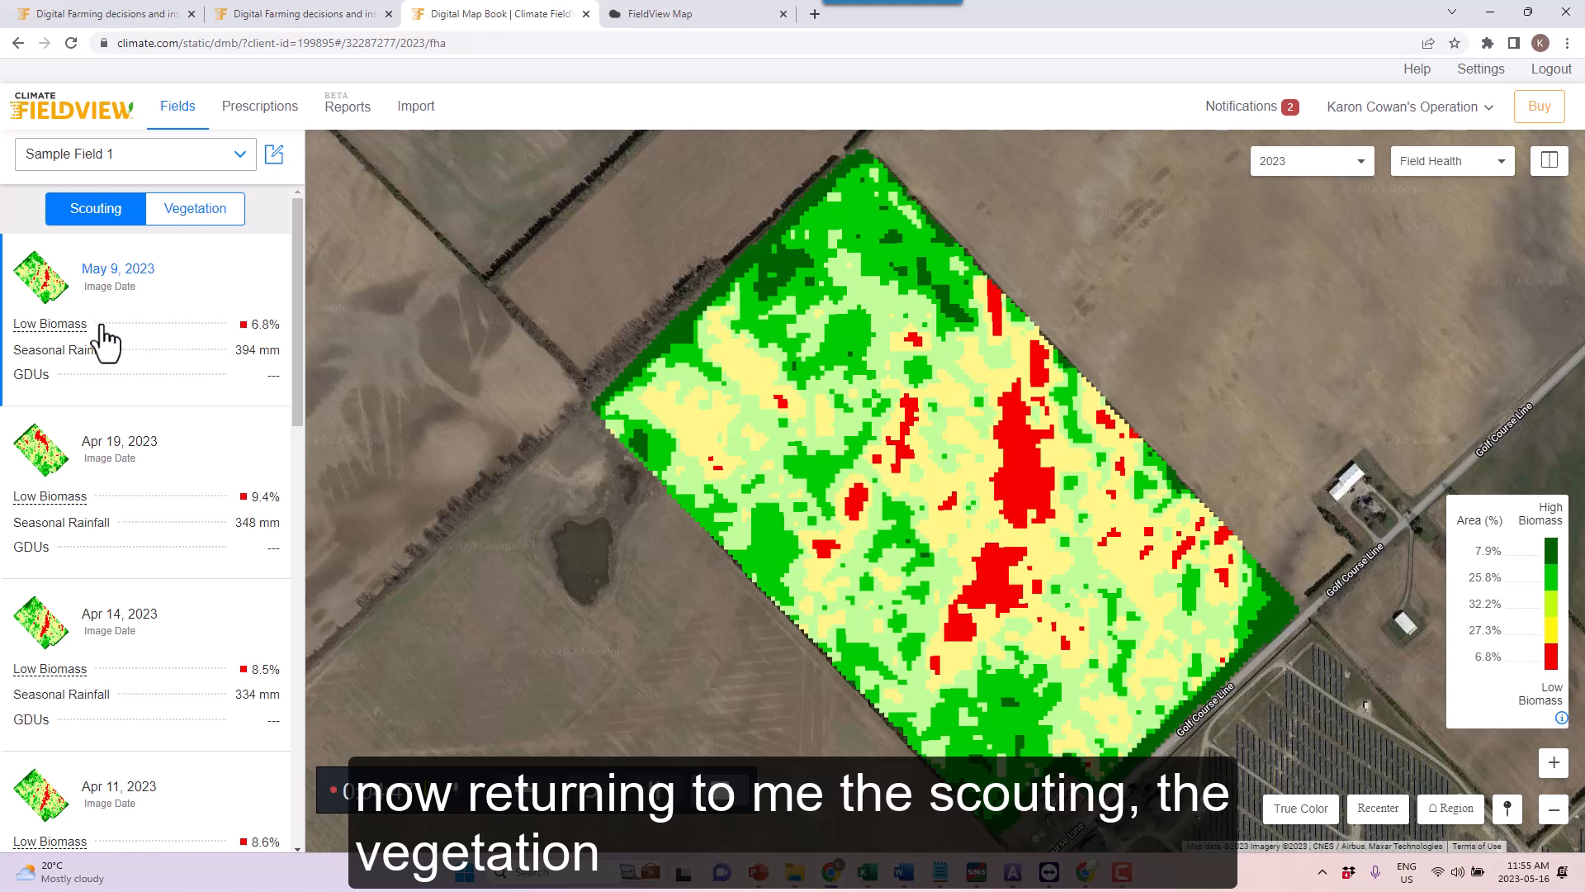
{"action": "left_click", "coordinate": [194, 220]}
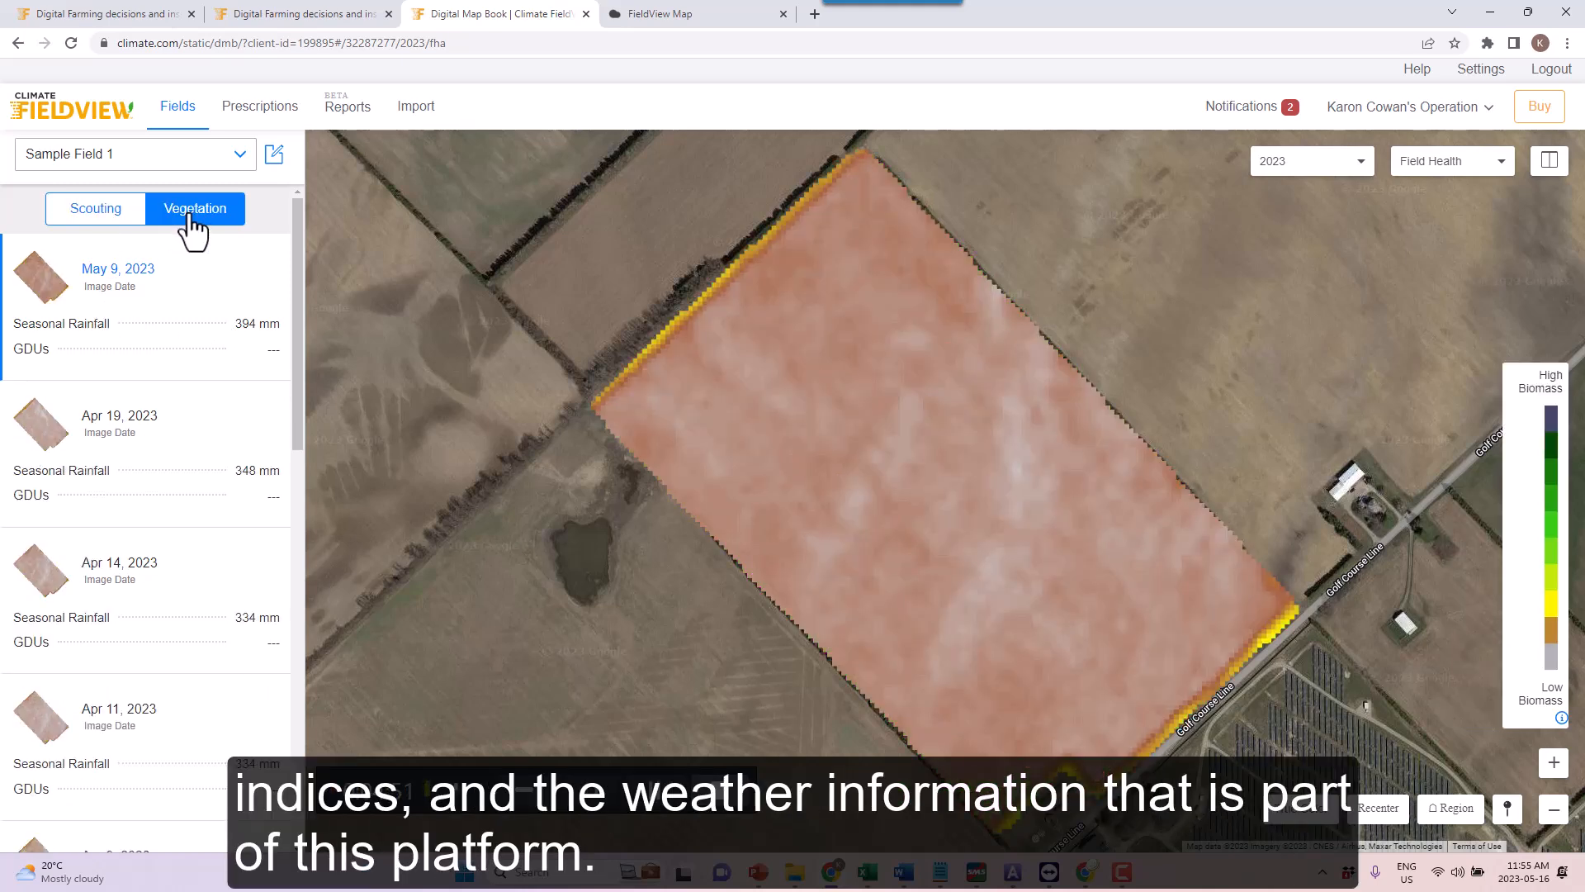
{"action": "left_click", "coordinate": [105, 210]}
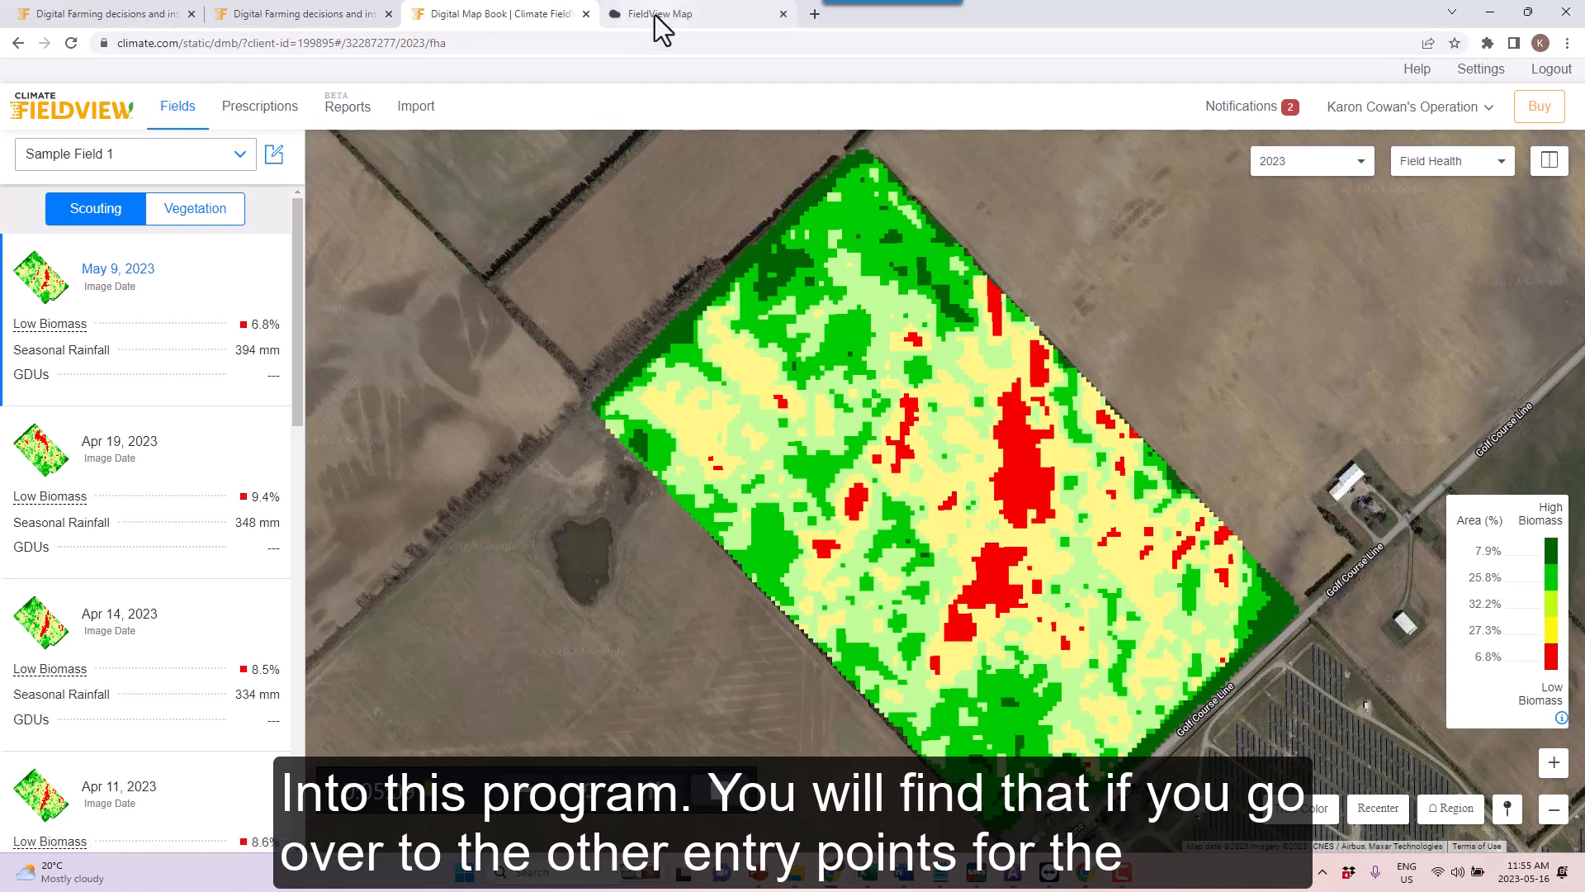
Step: Switch to FieldView Plus, view Sample Field 6 on its map and show the available data options
{"action": "mouse_move", "coordinate": [661, 29]}
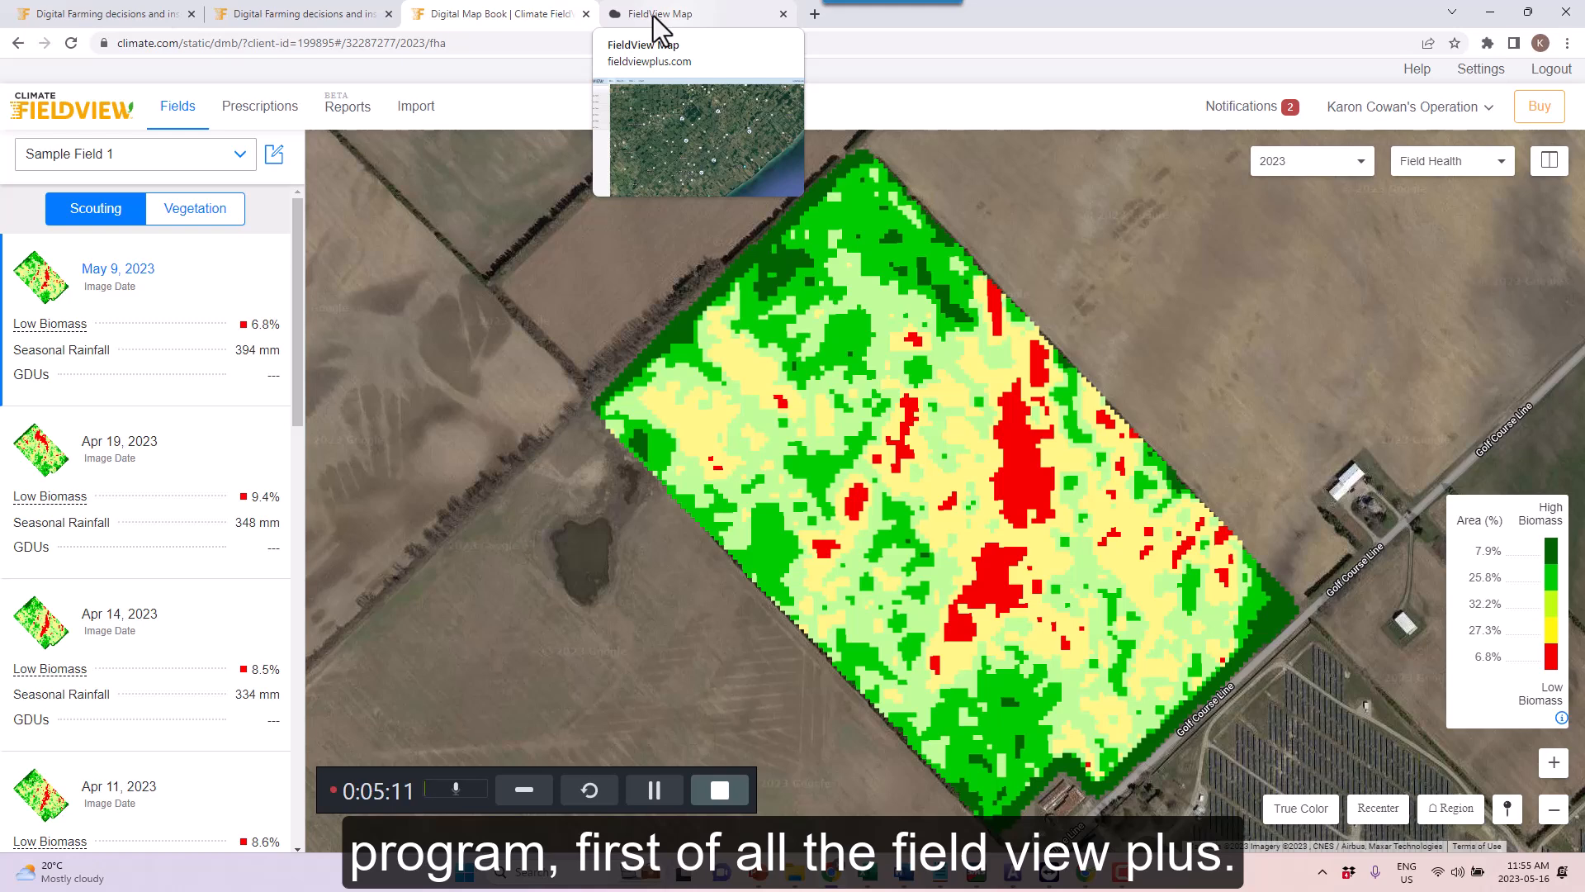
{"action": "left_click", "coordinate": [653, 20]}
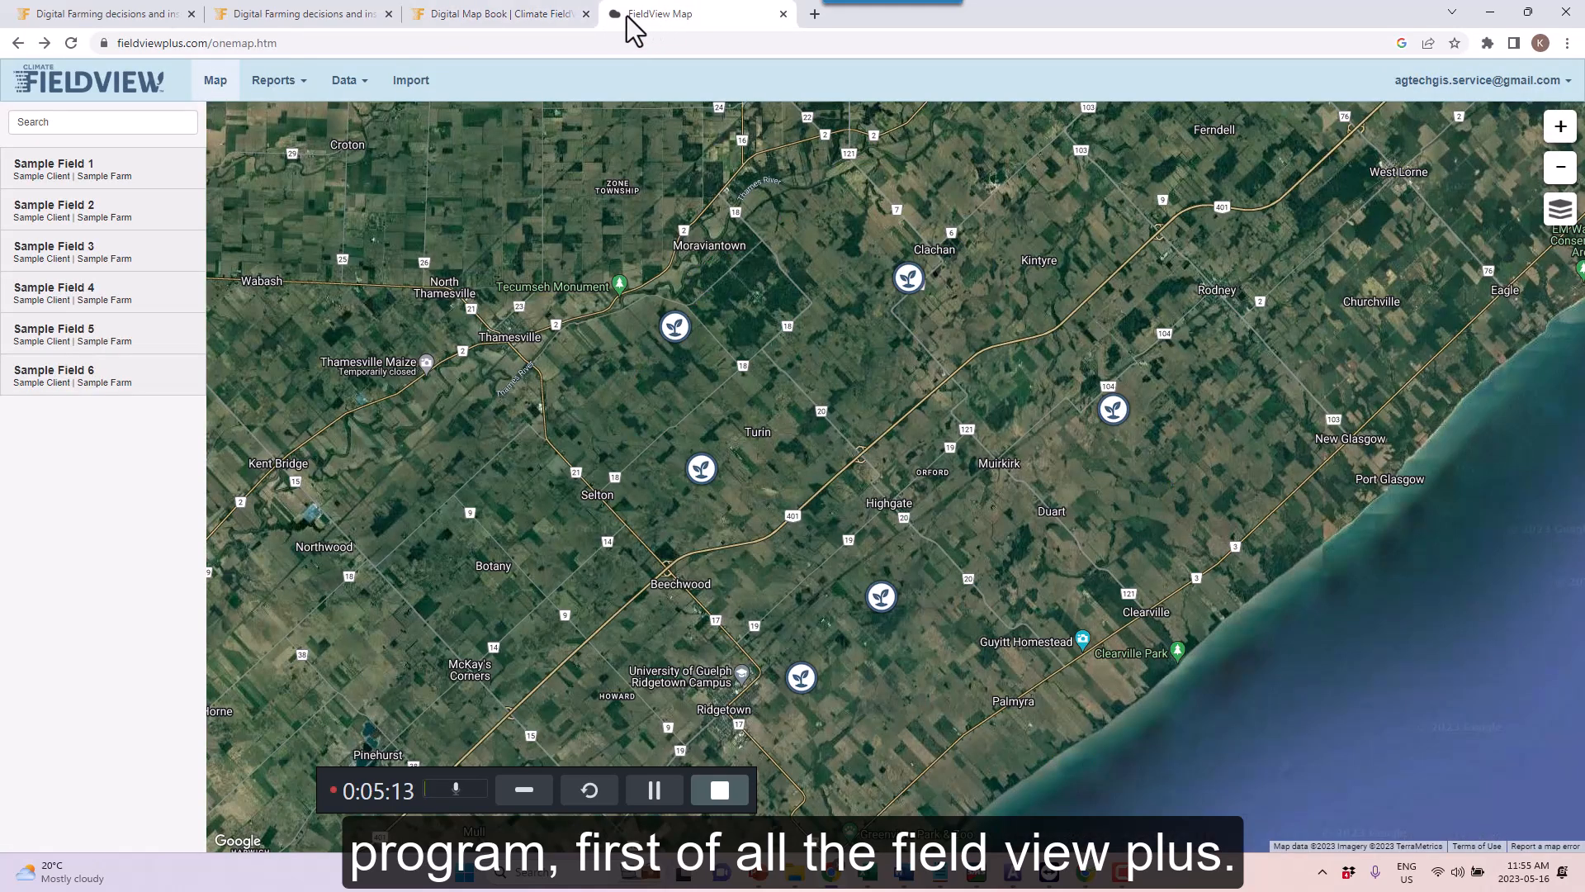
{"action": "left_click", "coordinate": [105, 386]}
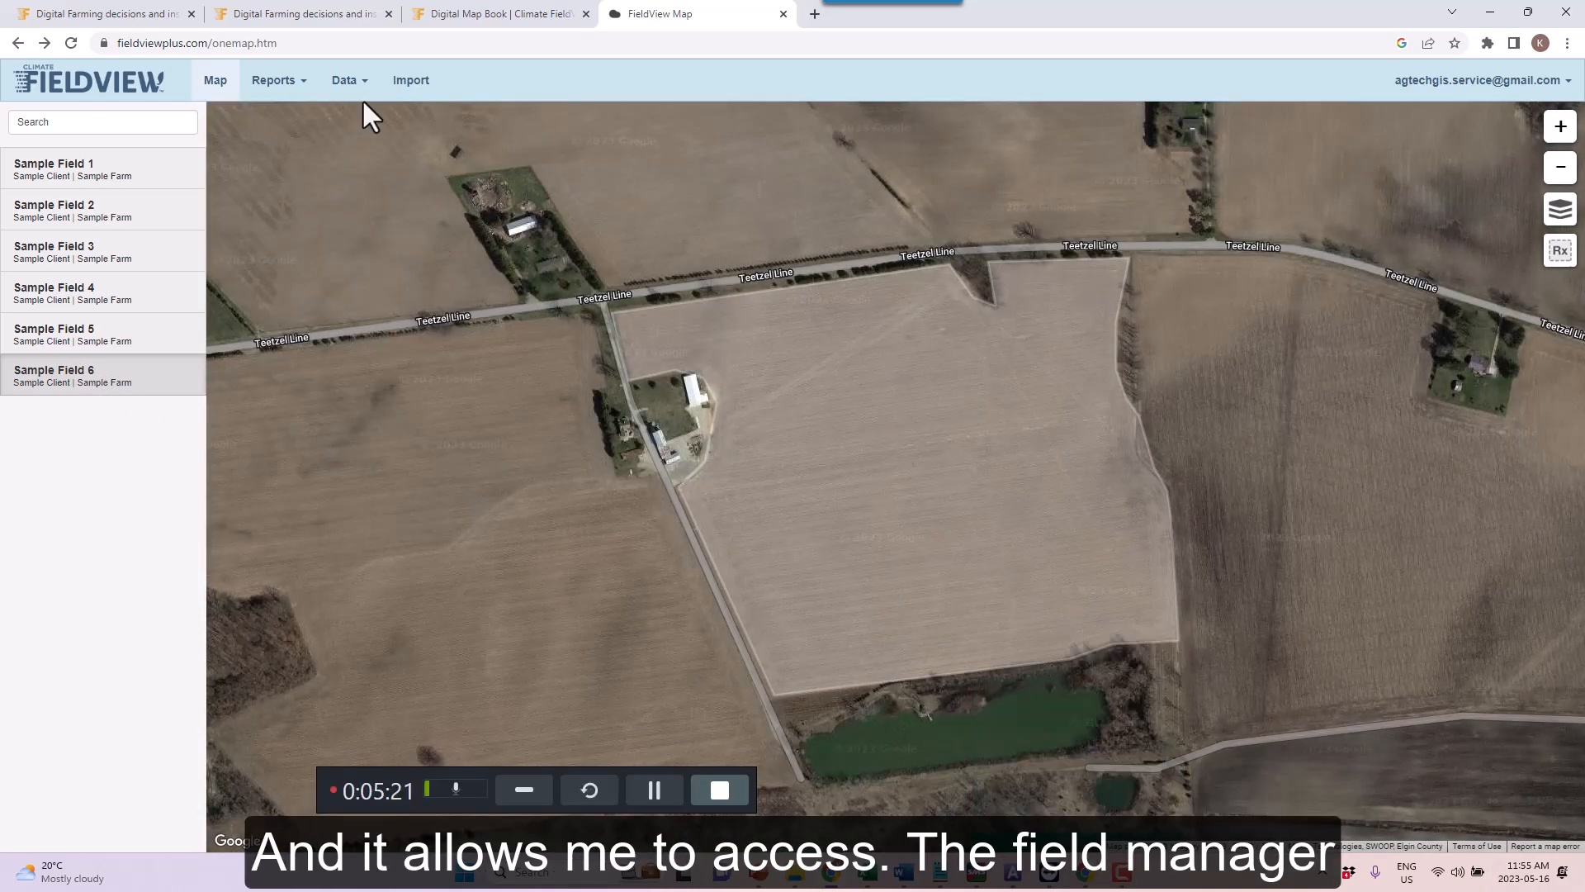
{"action": "left_click", "coordinate": [351, 83]}
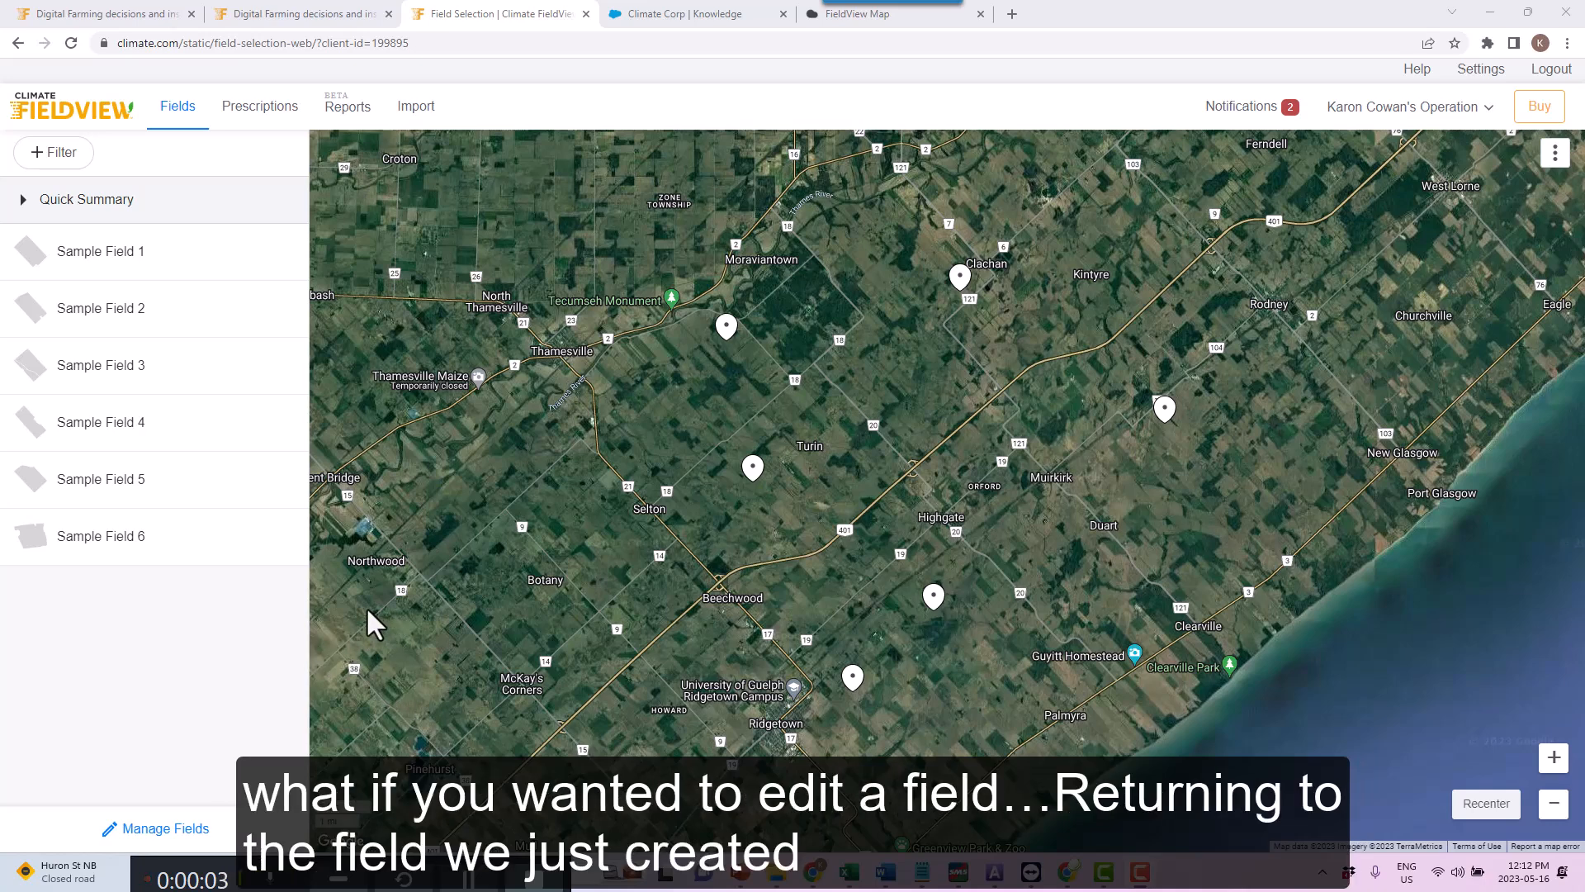
Step: Open Sample Field 6 from the Climate FieldView field list and start editing its boundary
{"action": "left_click", "coordinate": [117, 541]}
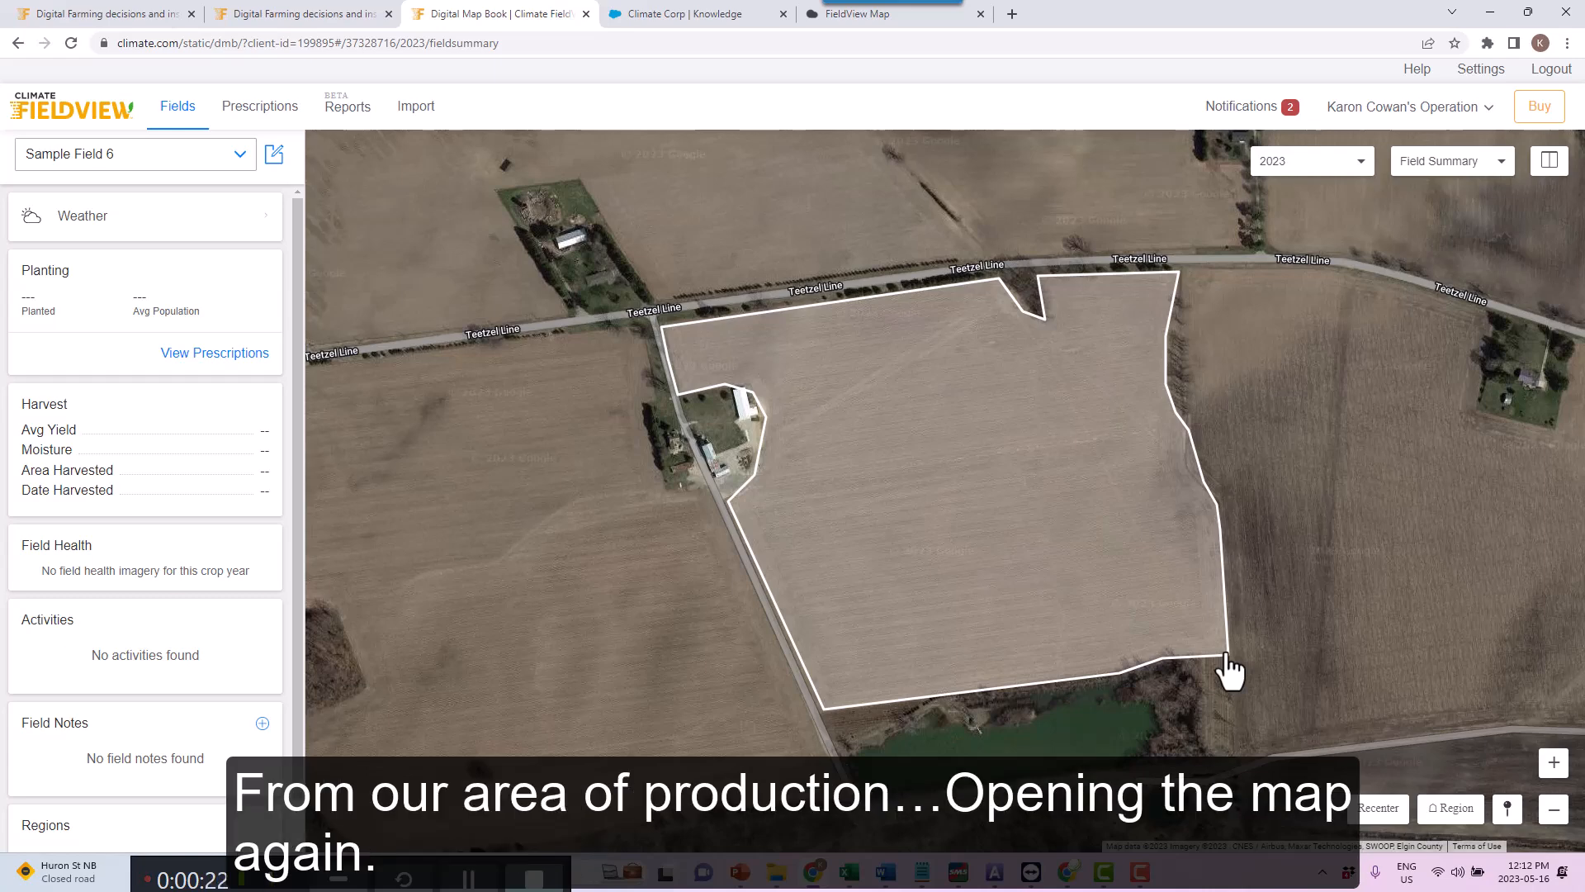
{"action": "left_click_drag", "start_coordinate": [1241, 647], "coordinate": [998, 697]}
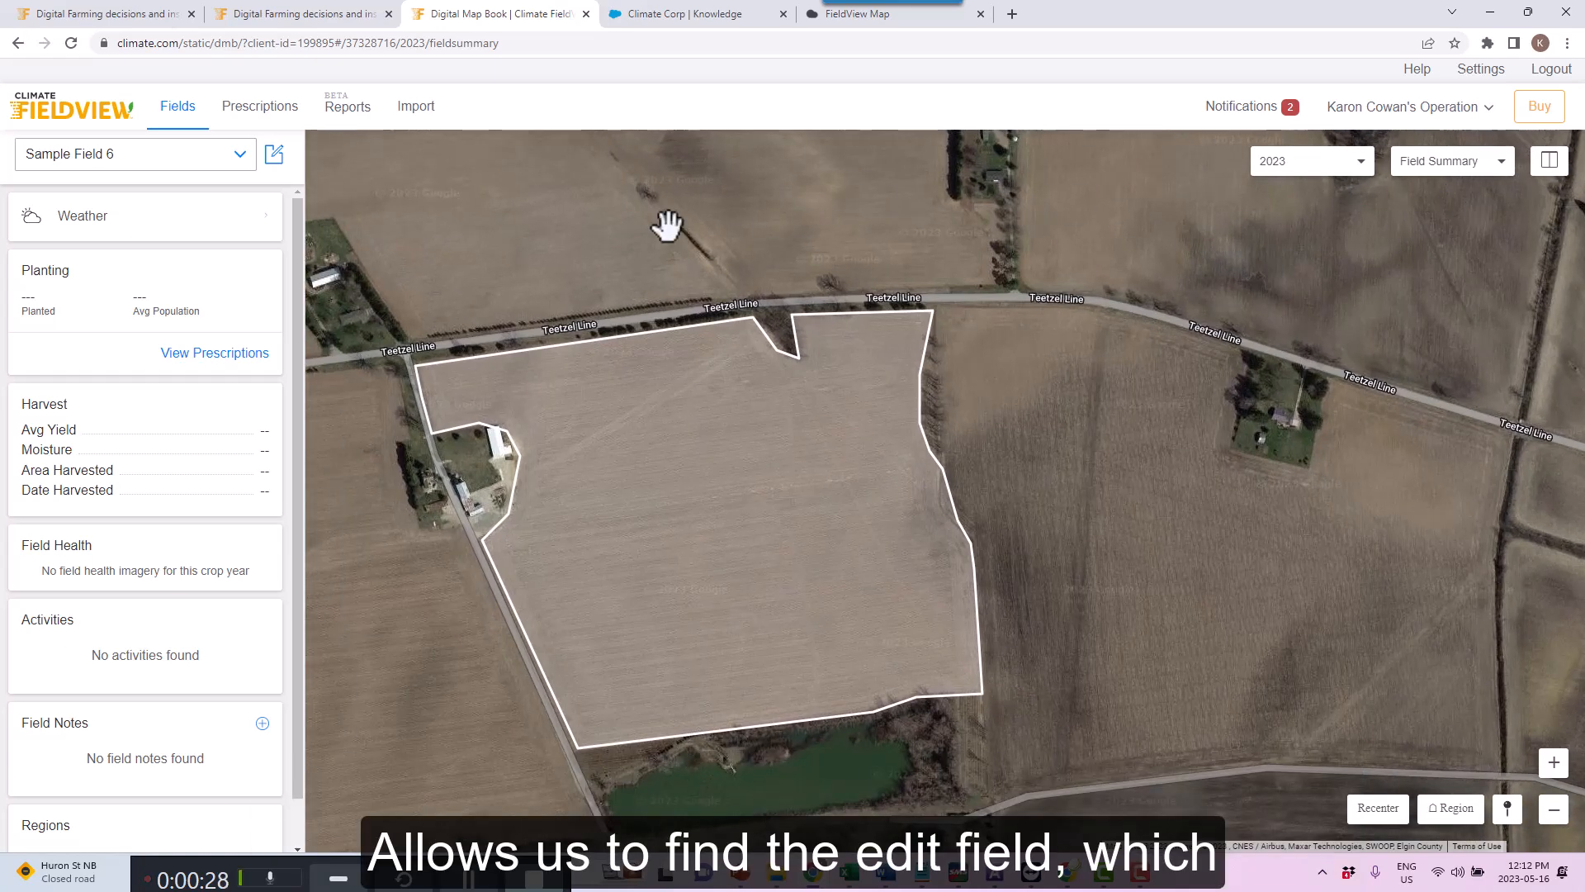
{"action": "left_click", "coordinate": [271, 157]}
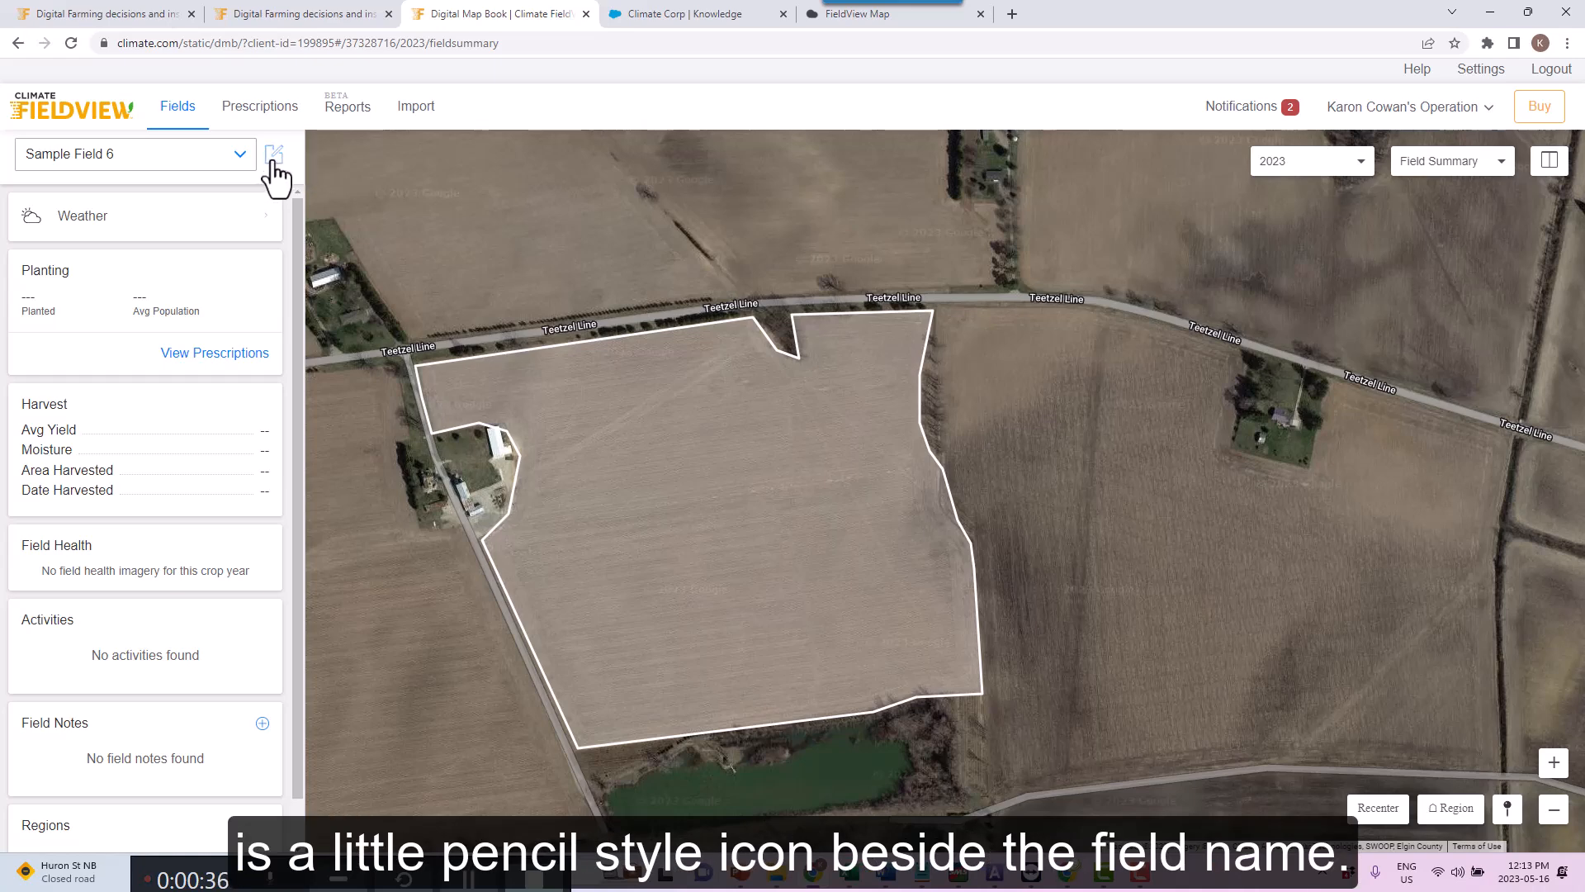
{"action": "left_click", "coordinate": [272, 158]}
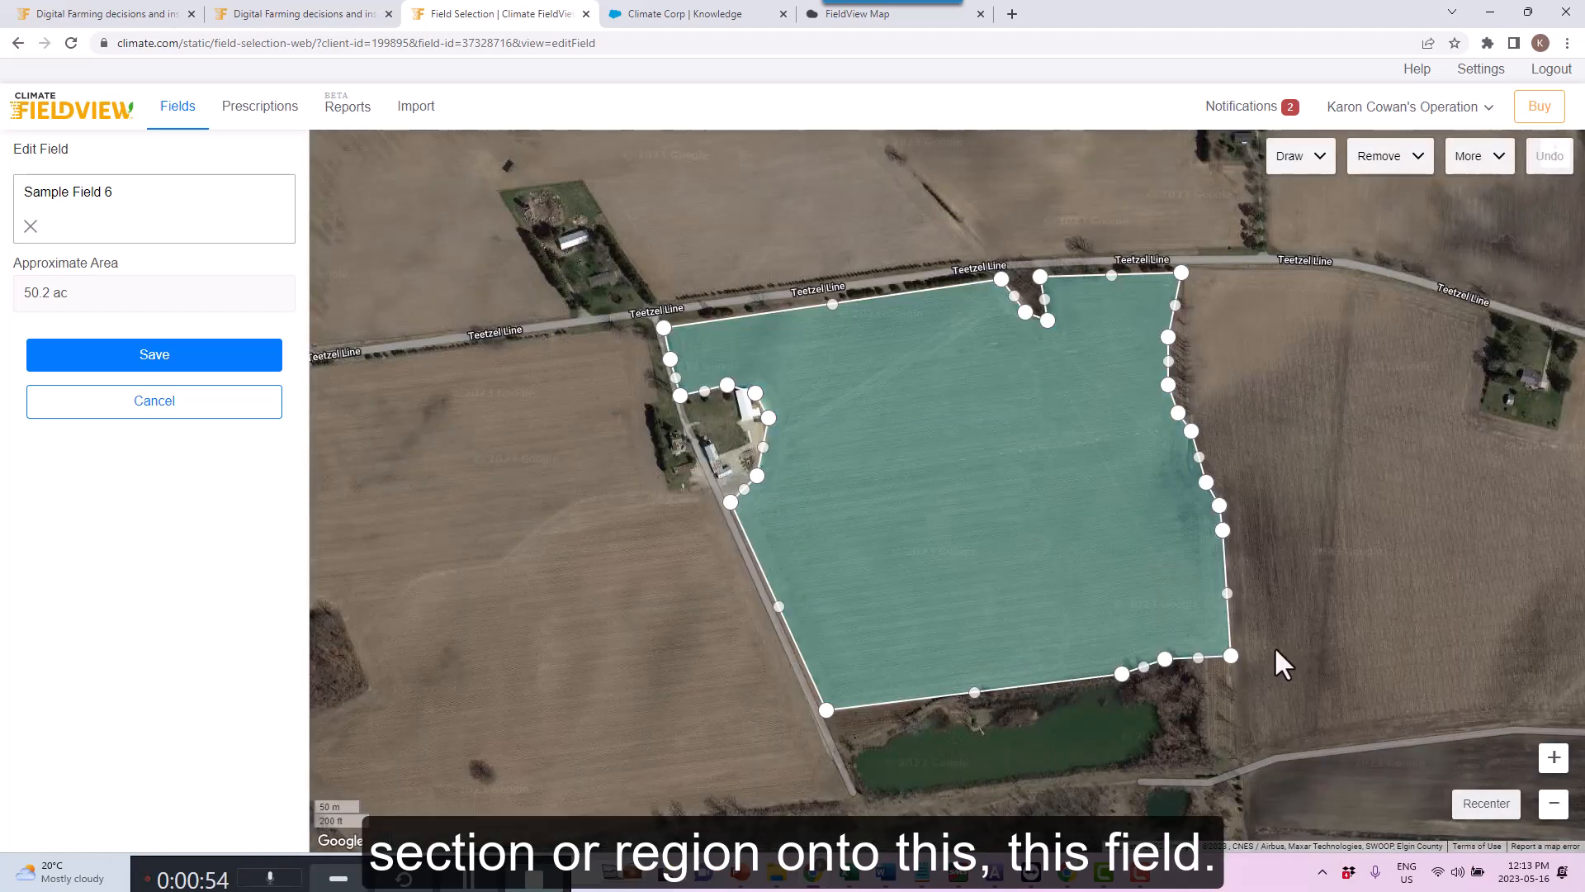
Step: Start a second polygon on the adjacent strip east of Sample Field 6, tracing its edge along Teetzel Line, its east side and south end
{"action": "left_click_drag", "start_coordinate": [1096, 657], "coordinate": [1006, 676]}
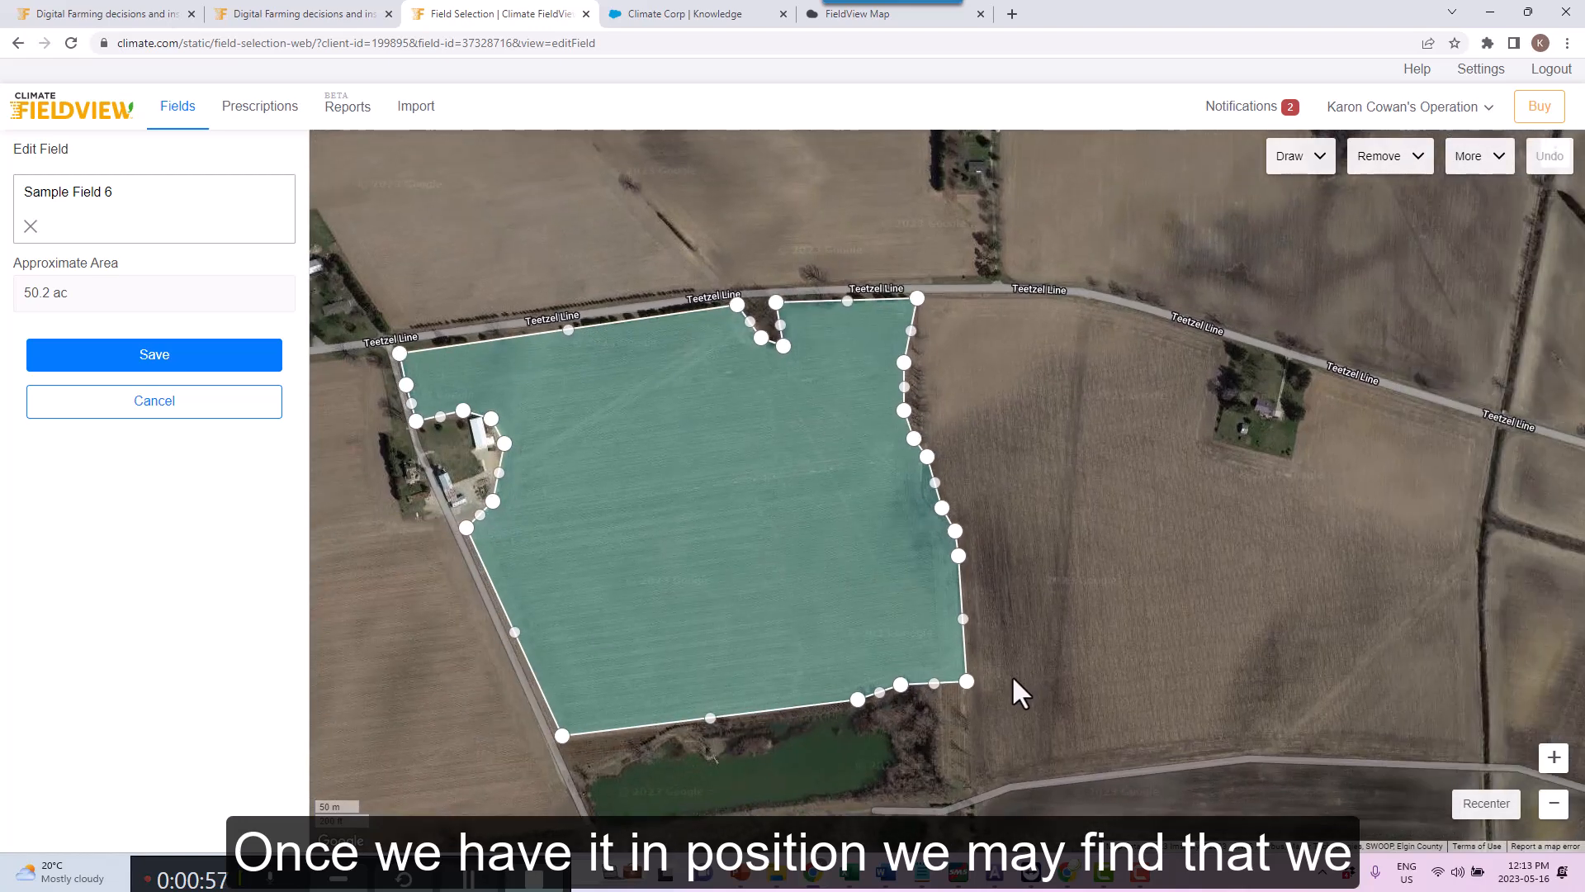
{"action": "left_click", "coordinate": [1312, 169]}
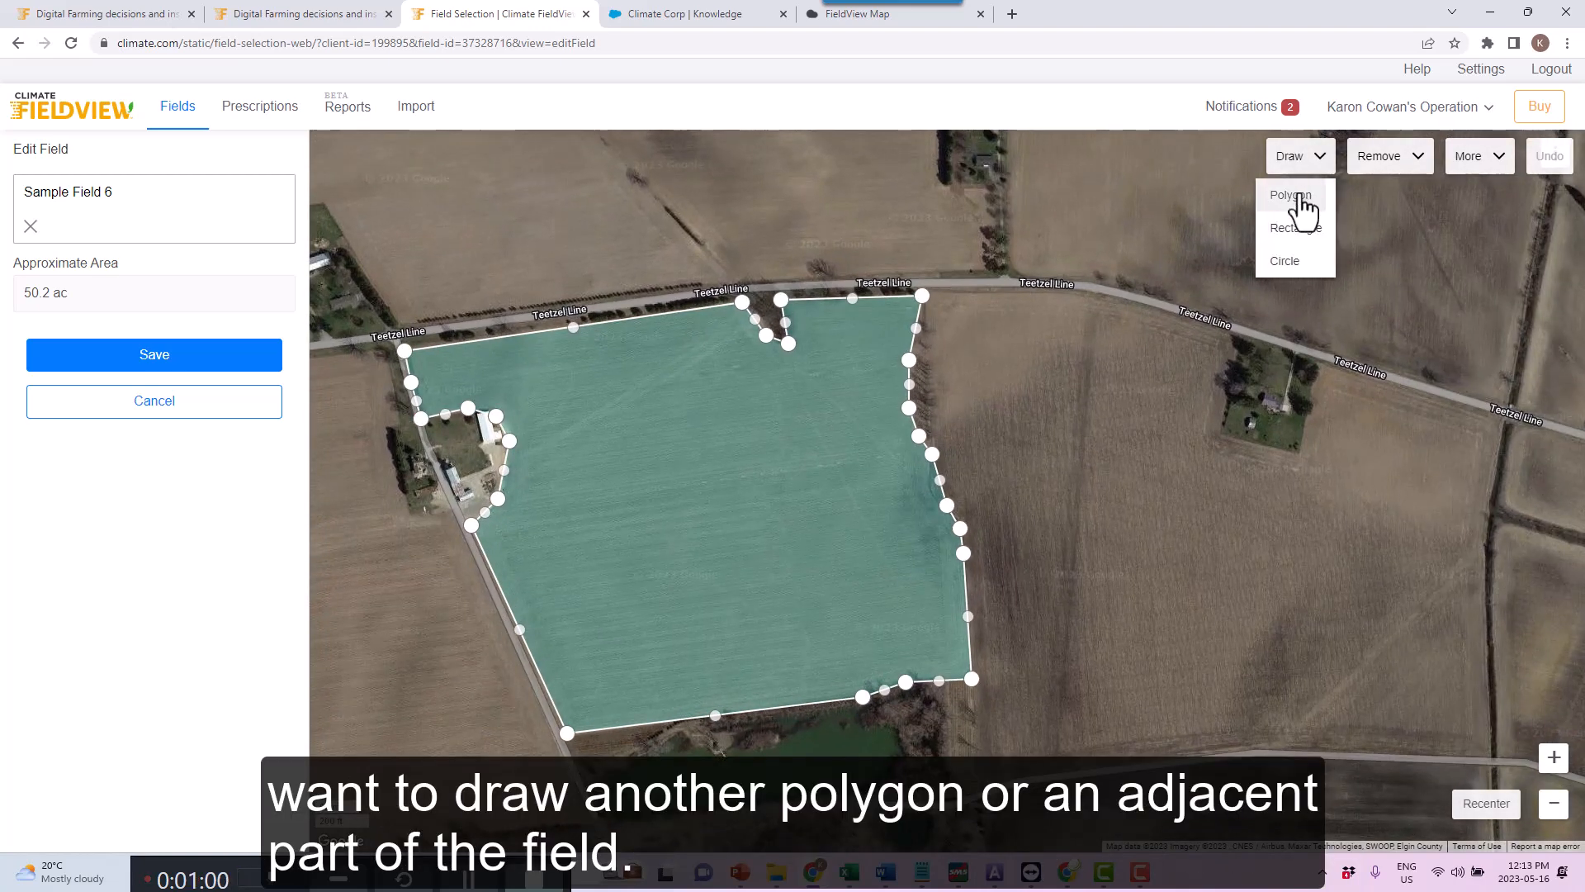
{"action": "left_click", "coordinate": [1298, 196]}
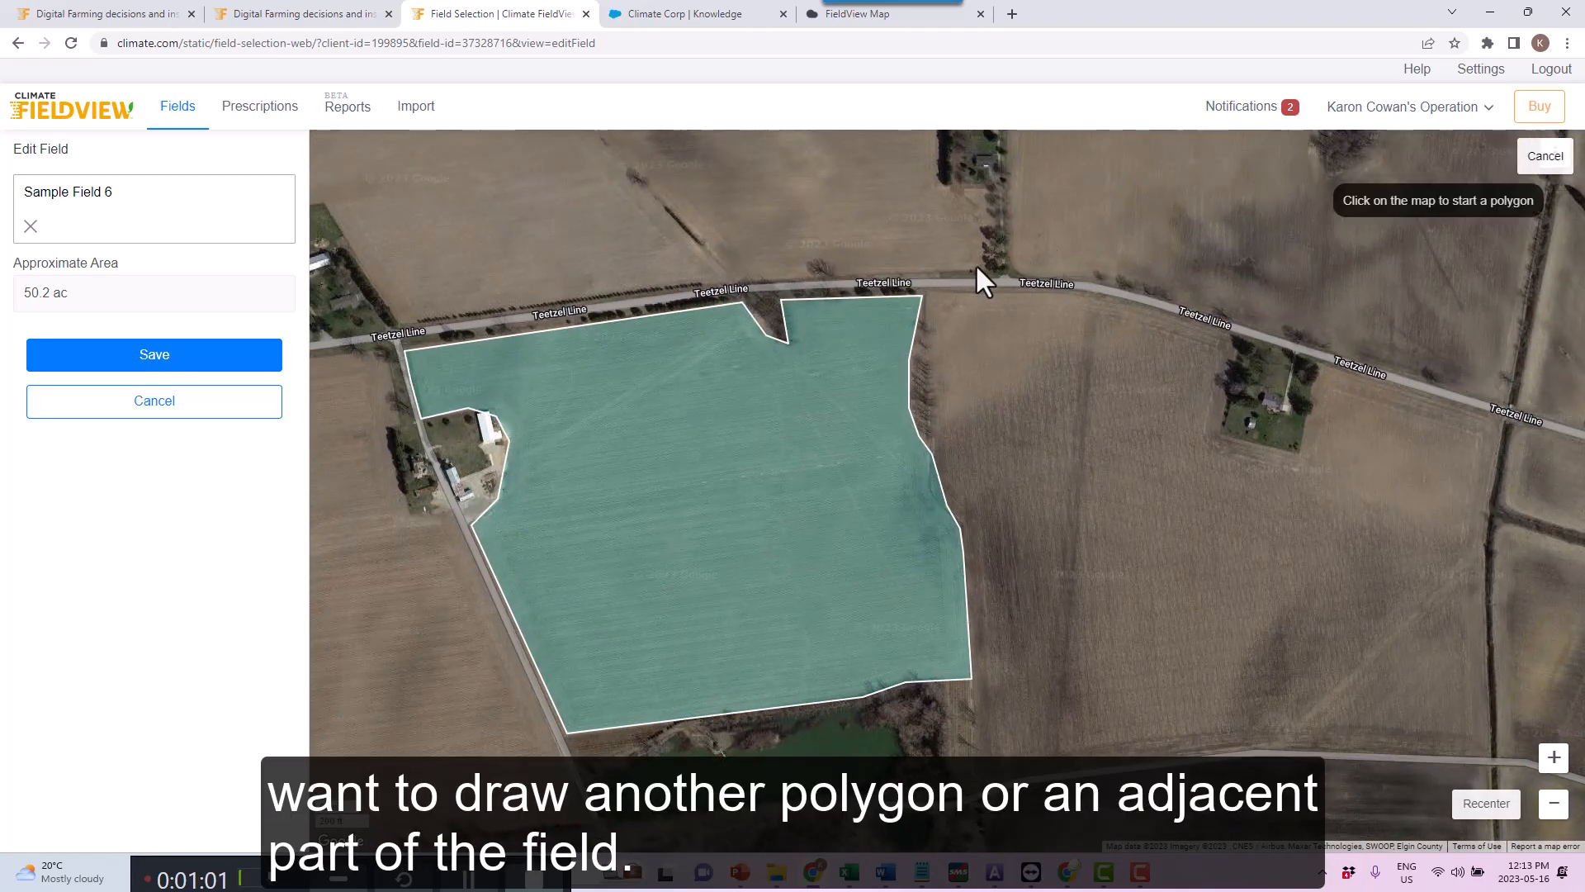
{"action": "left_click", "coordinate": [934, 292]}
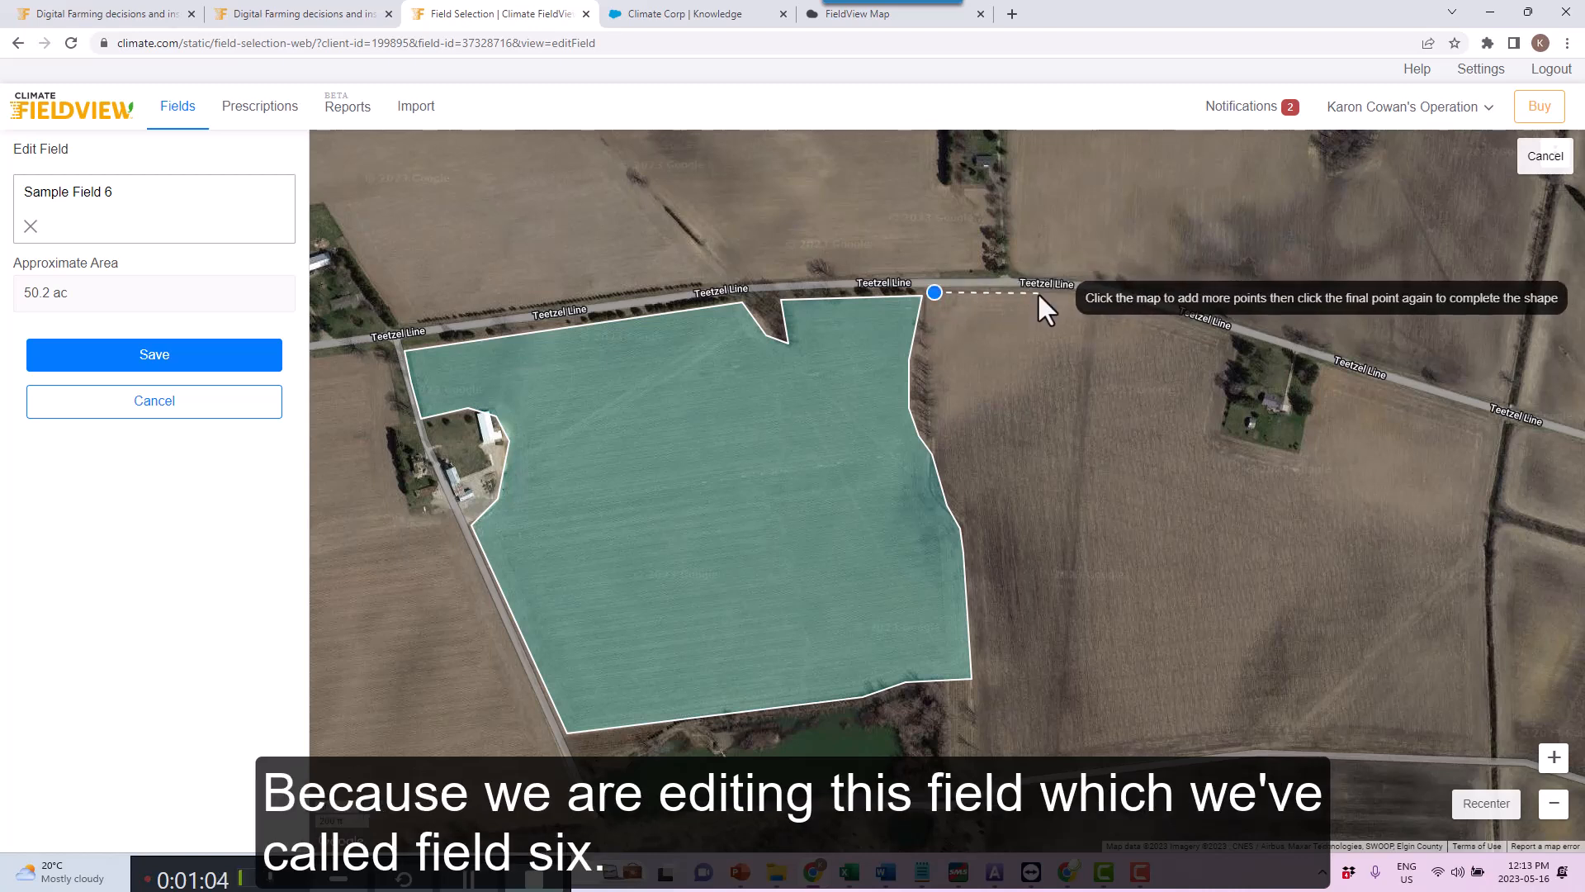
{"action": "left_click", "coordinate": [1038, 292]}
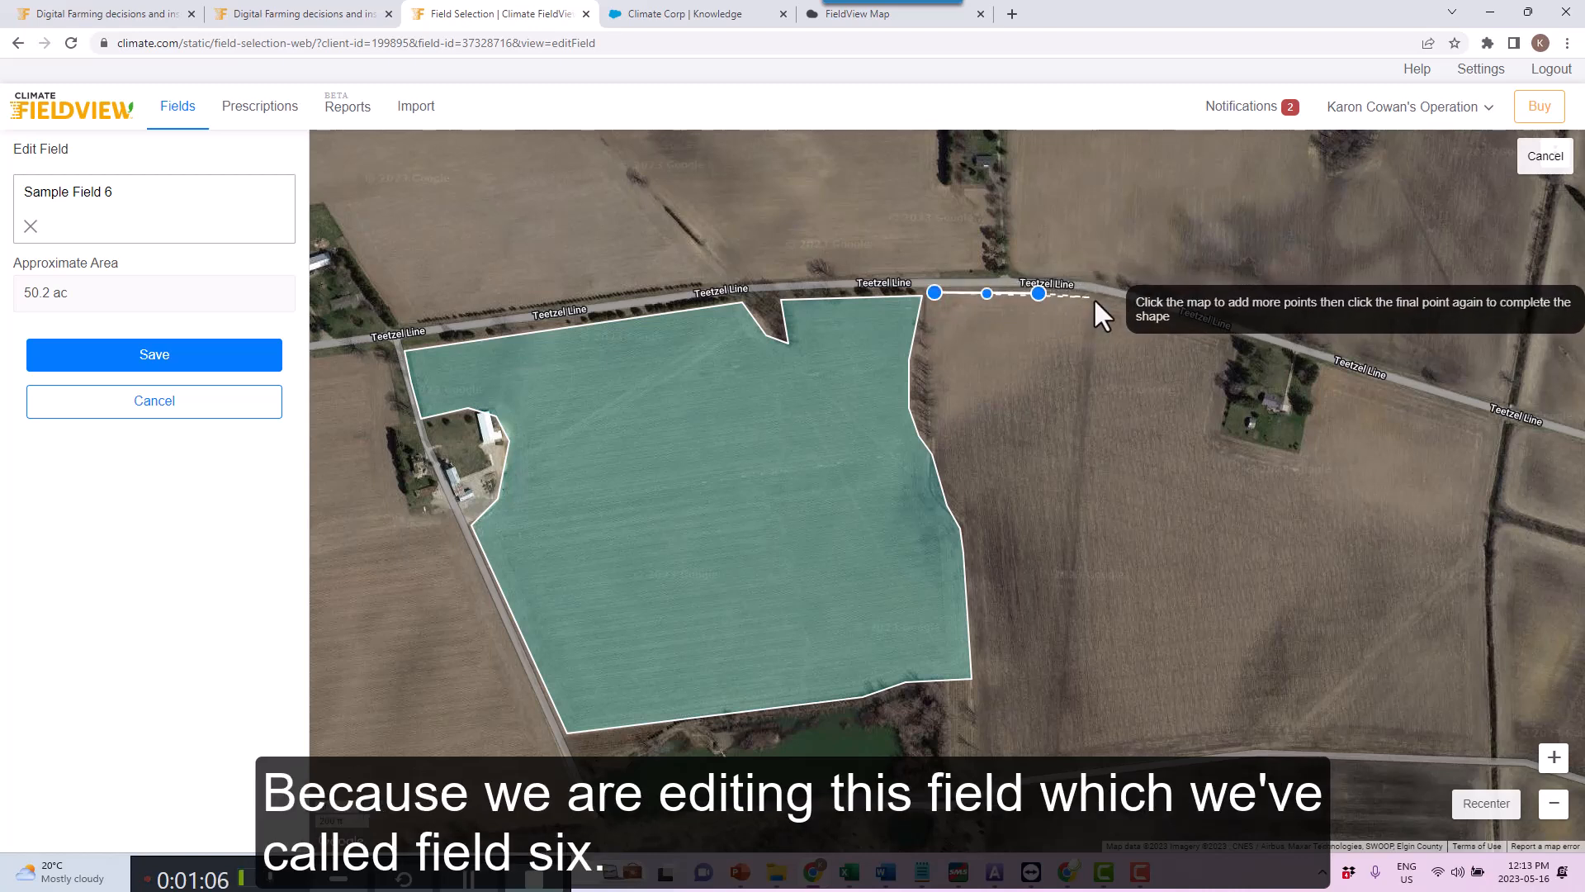
{"action": "left_click", "coordinate": [1093, 298]}
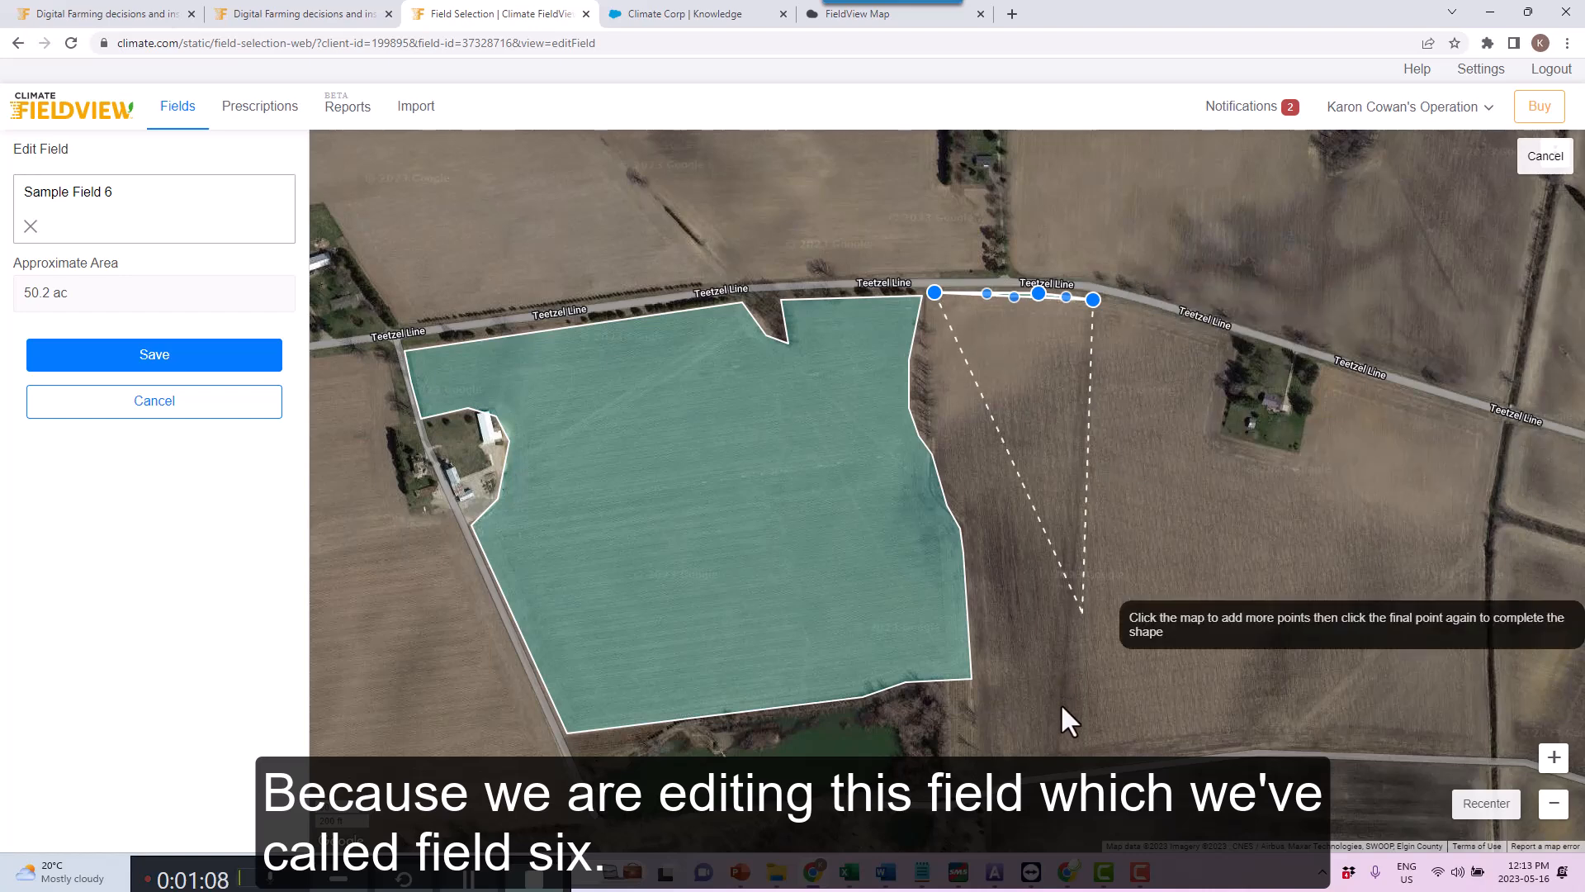
{"action": "left_click", "coordinate": [1054, 757]}
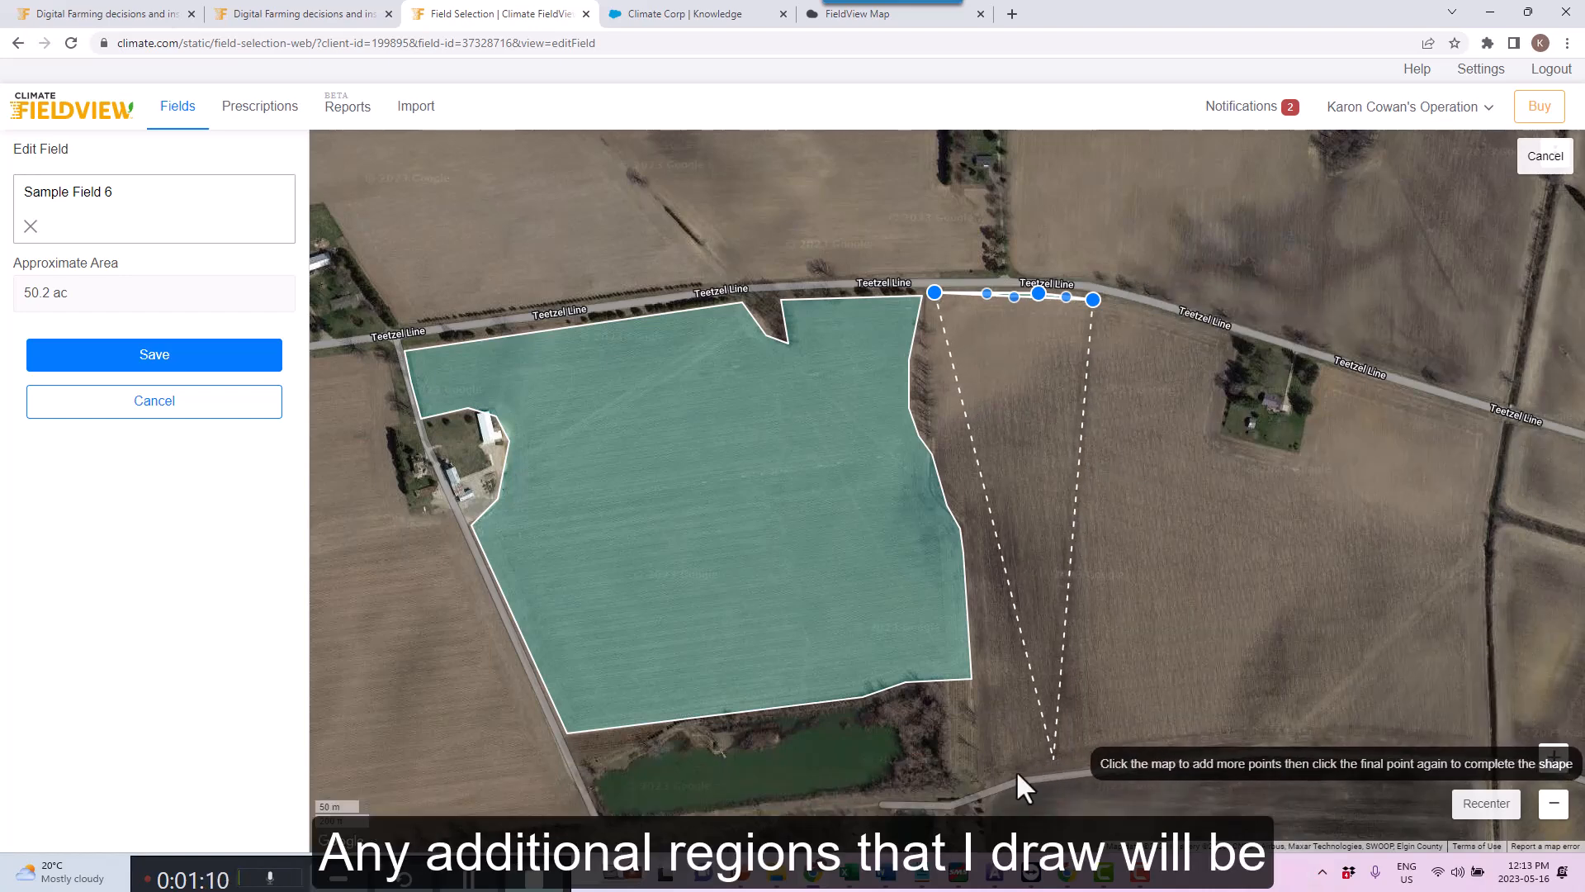
{"action": "left_click", "coordinate": [973, 784]}
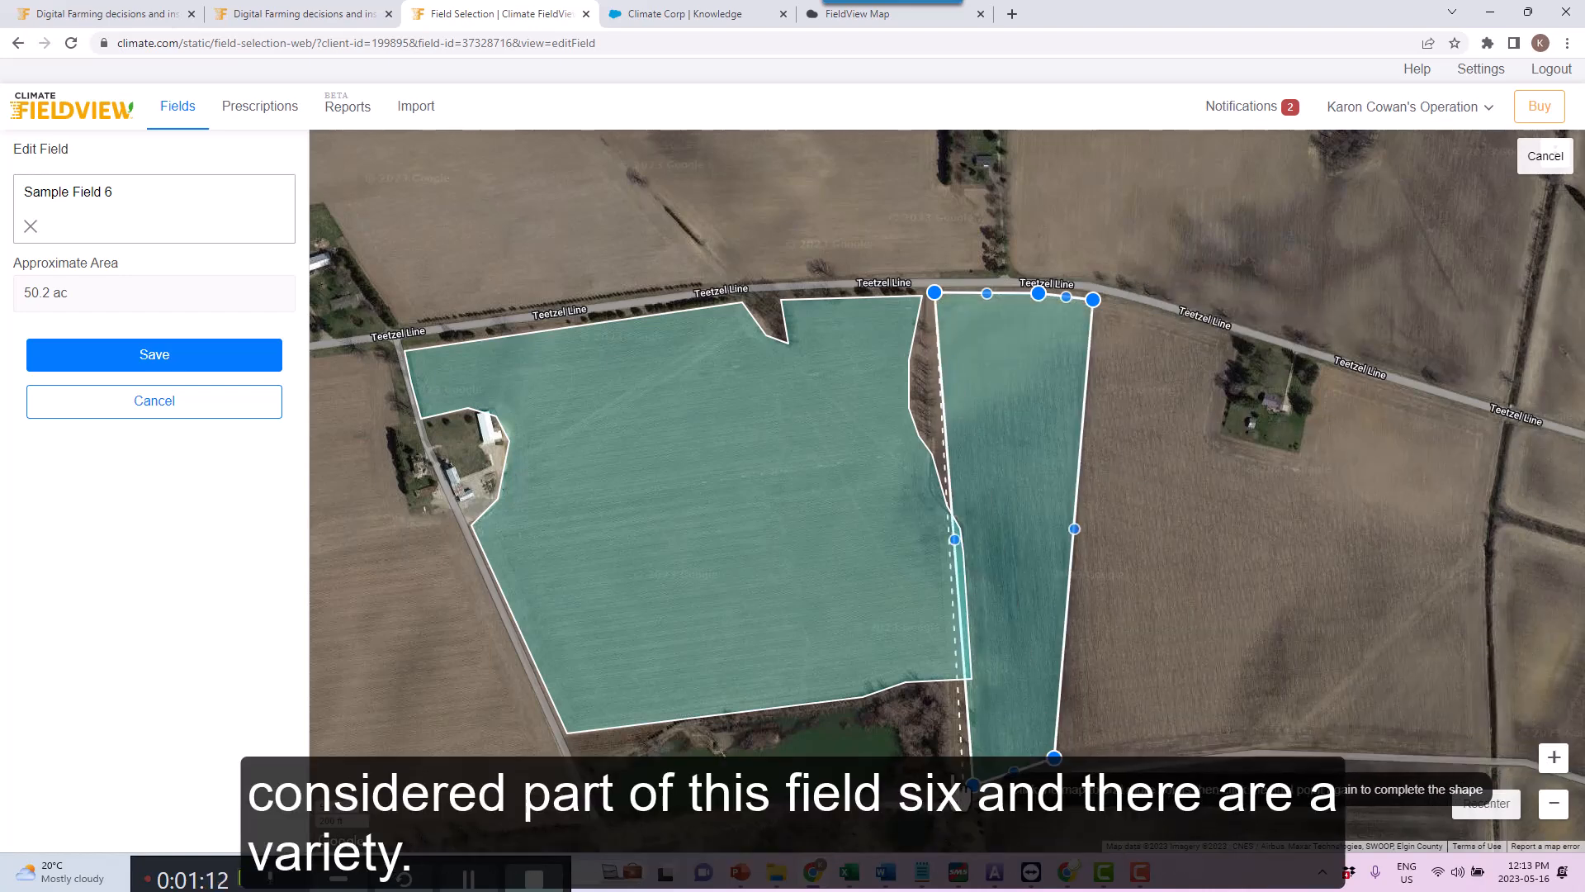
{"action": "left_click", "coordinate": [955, 776]}
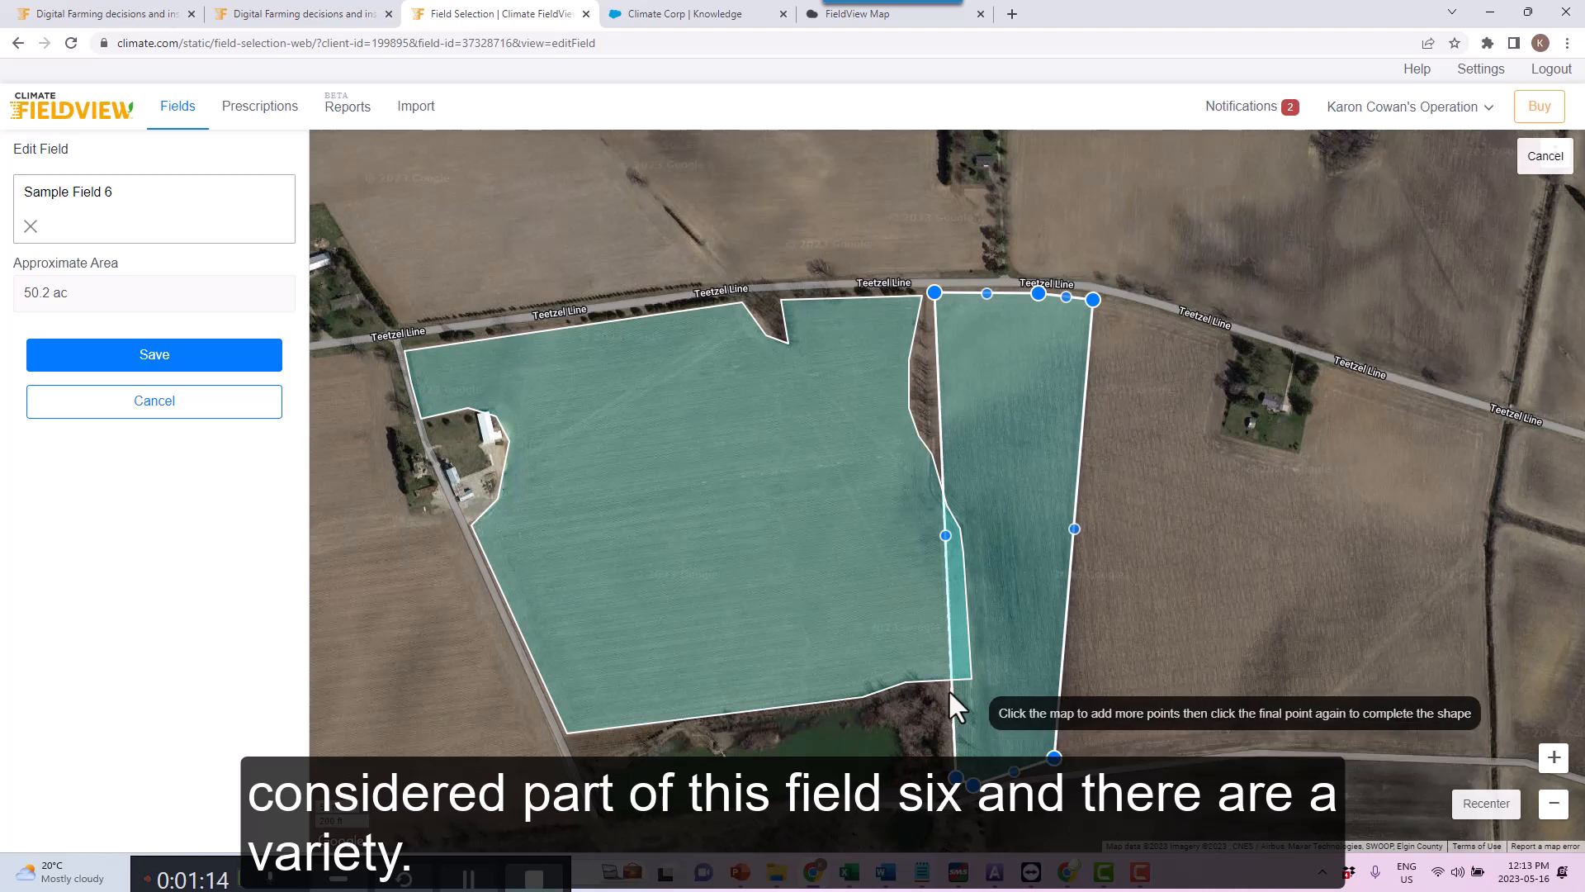
Step: Trace the adjacent strip's west side northward along the tree line to Teetzel Line and close the second polygon
{"action": "left_click", "coordinate": [949, 689]}
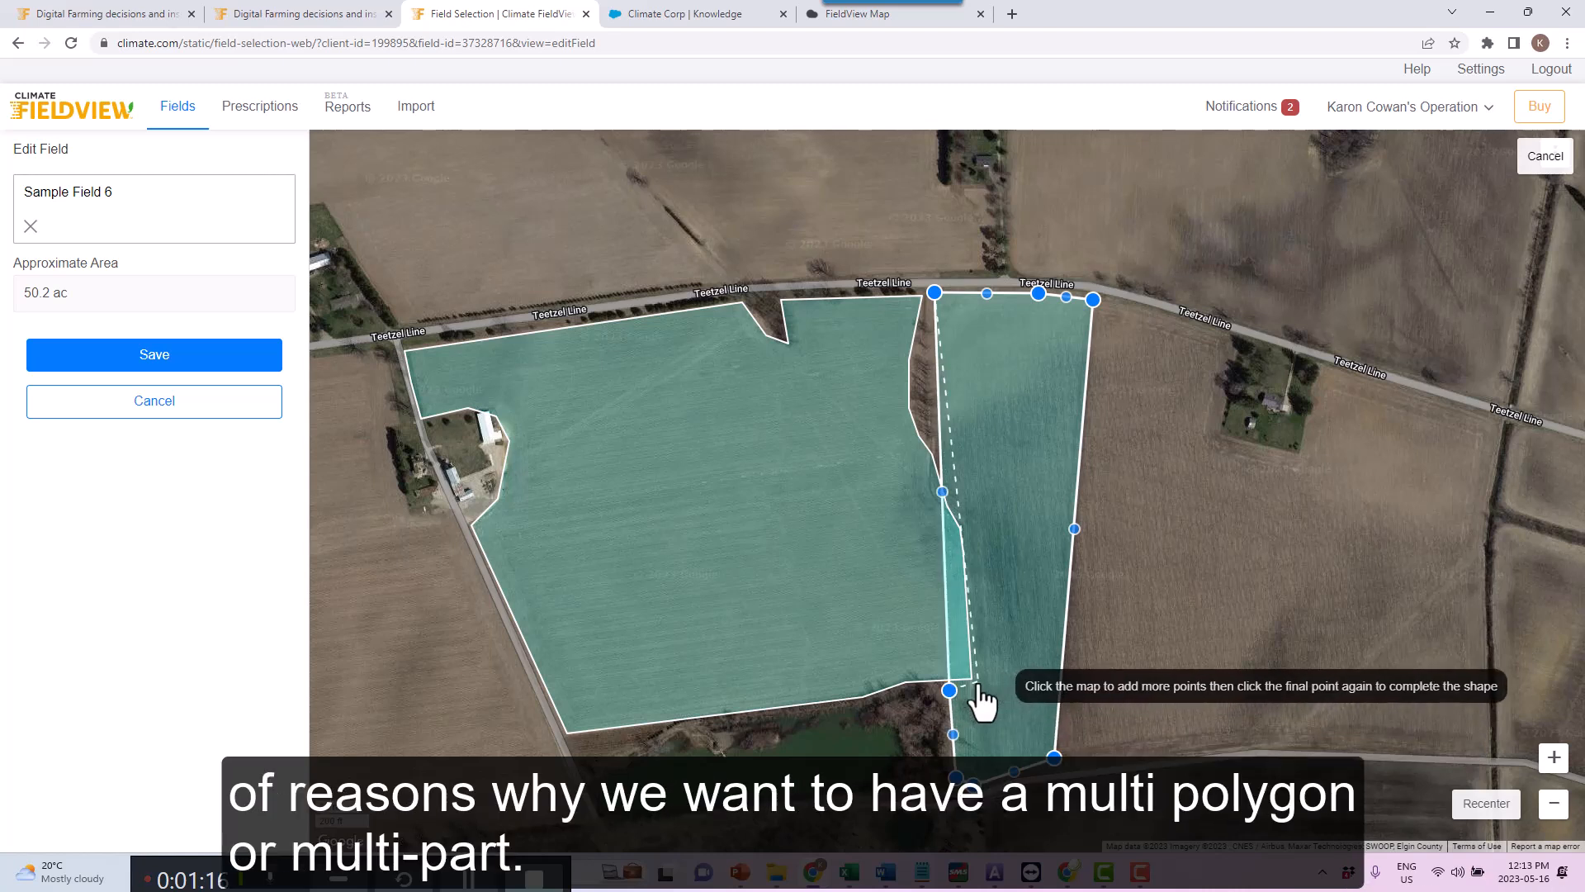
{"action": "left_click", "coordinate": [977, 680]}
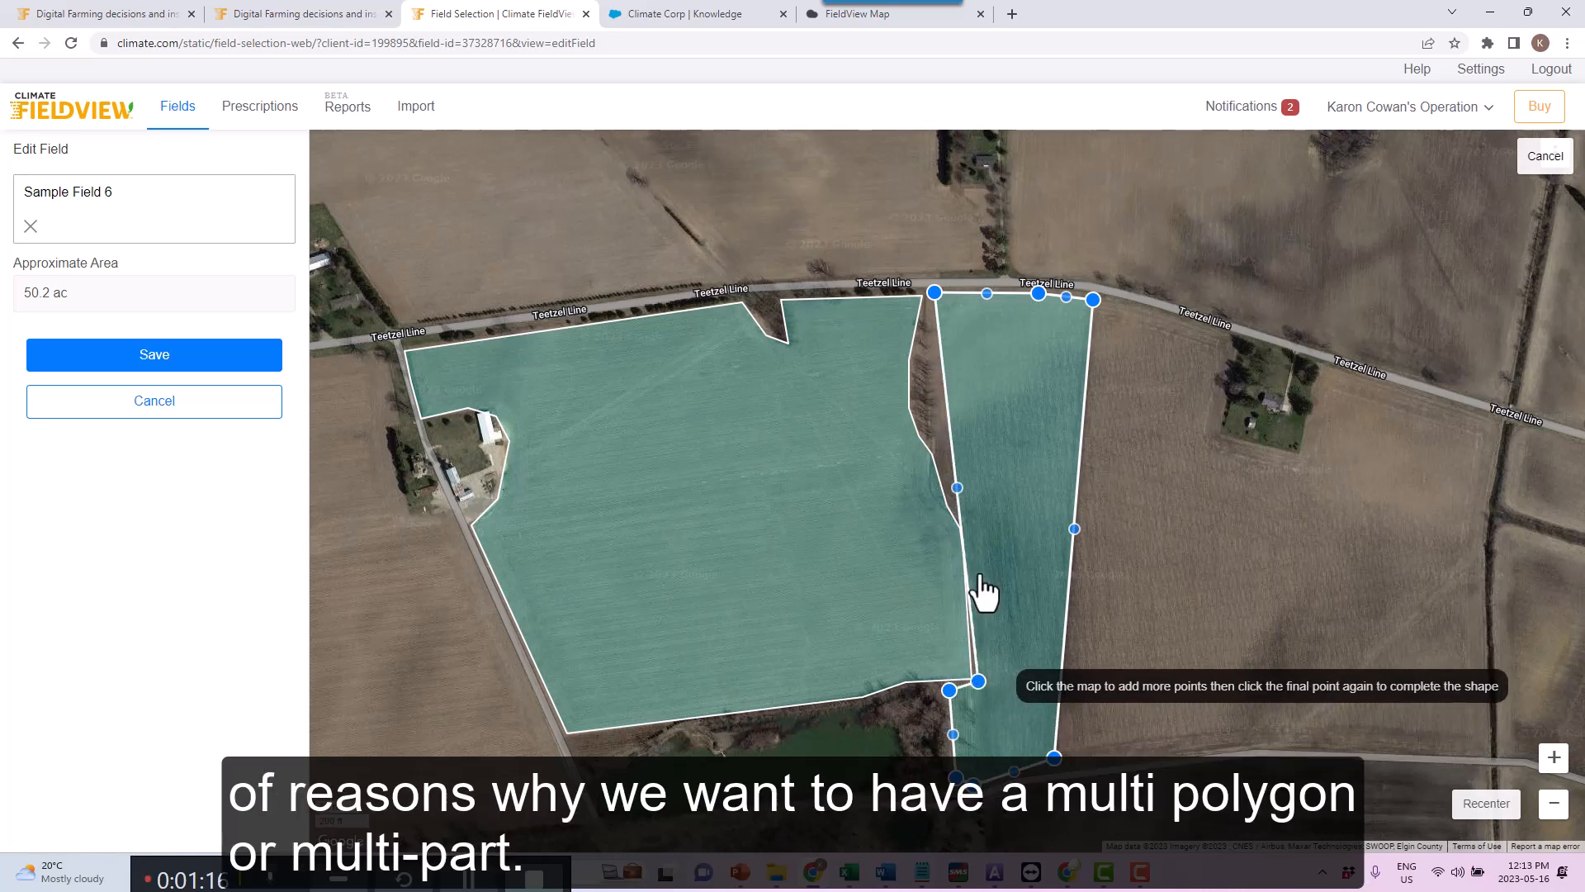
{"action": "left_click", "coordinate": [966, 530]}
{"action": "left_click", "coordinate": [954, 488]}
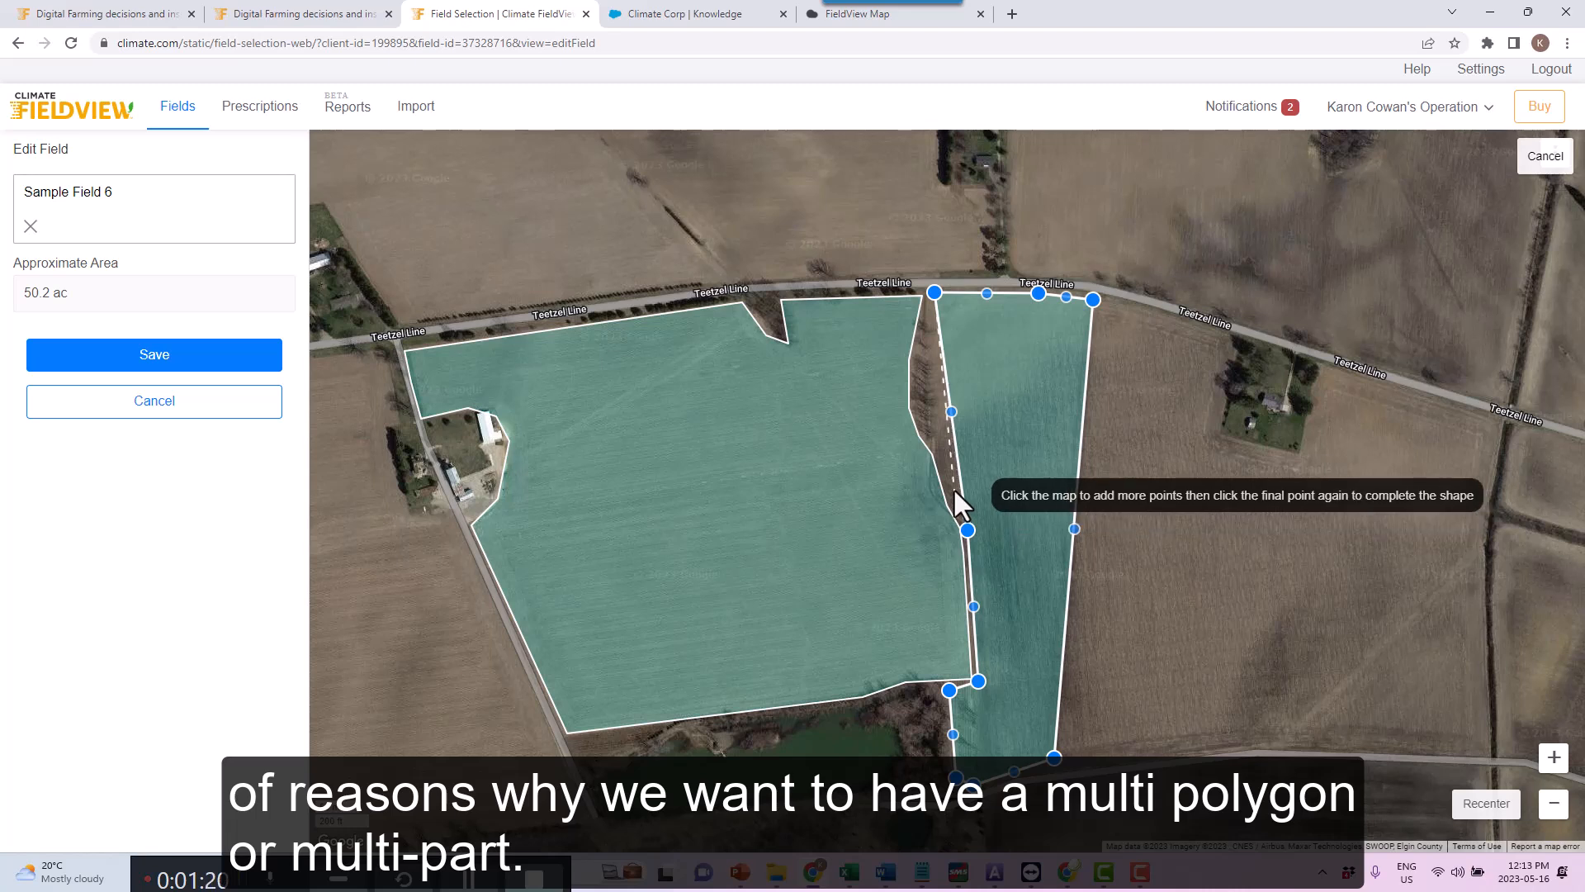
{"action": "left_click", "coordinate": [937, 436]}
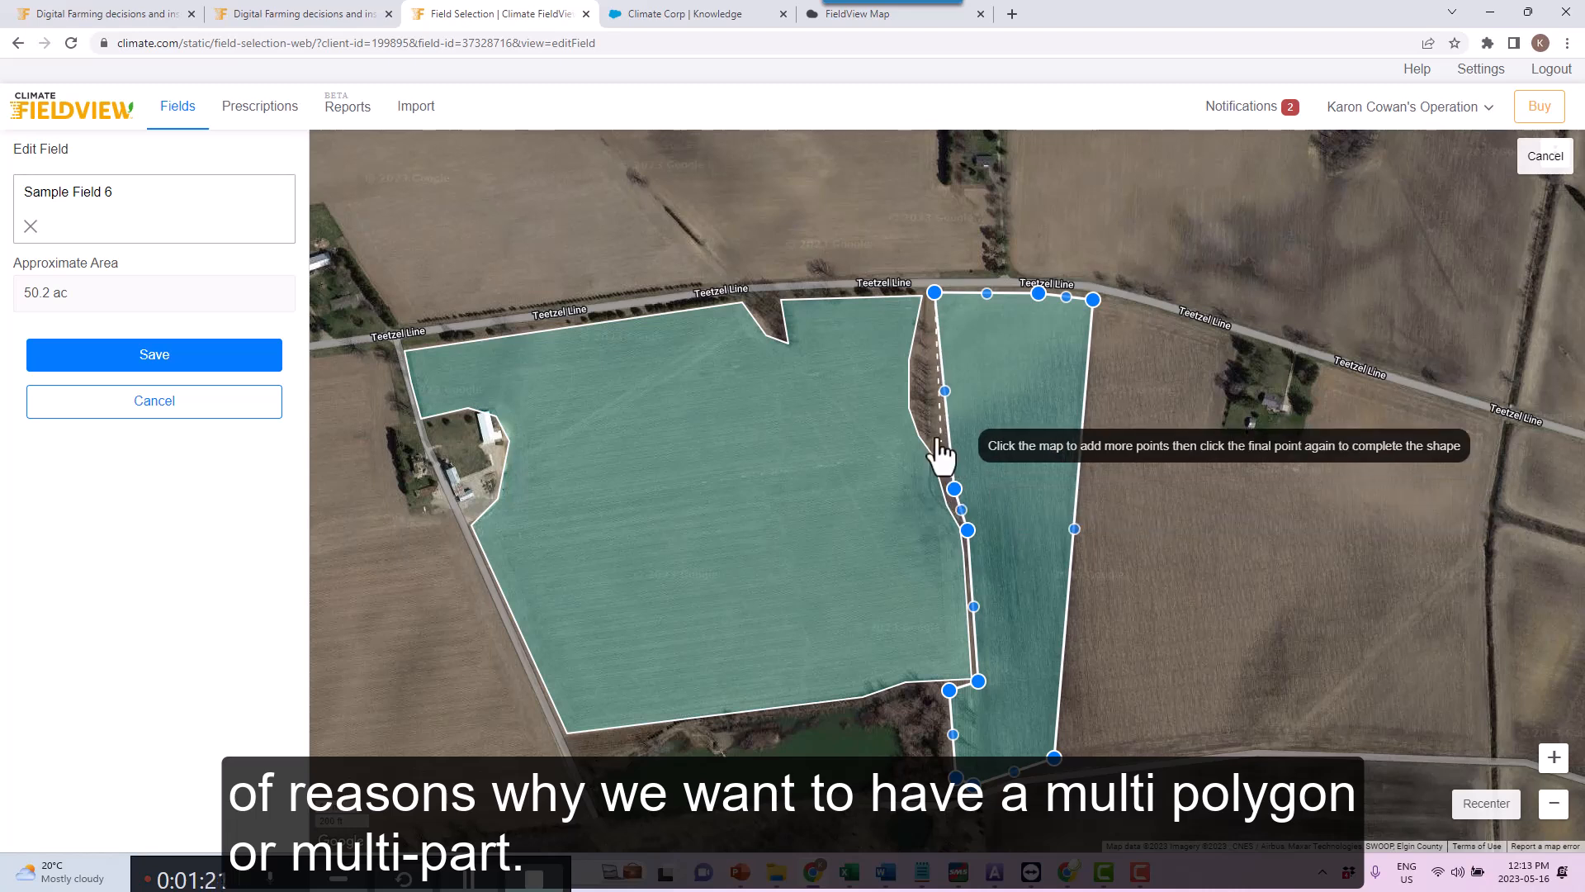
{"action": "left_click", "coordinate": [928, 307]}
{"action": "left_click", "coordinate": [928, 306]}
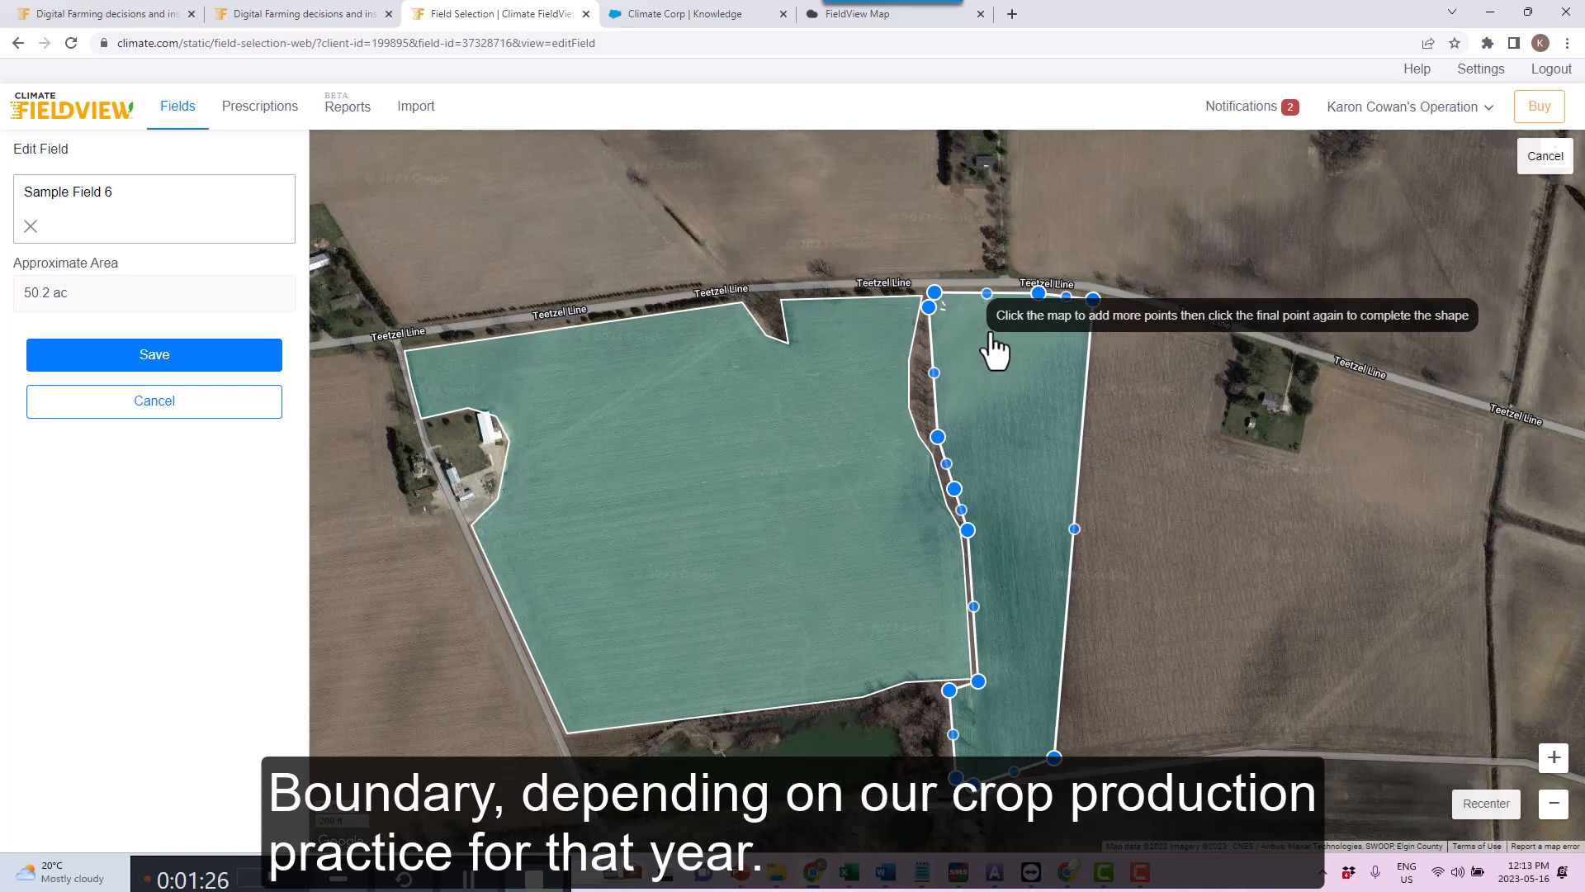
{"action": "left_click", "coordinate": [934, 293]}
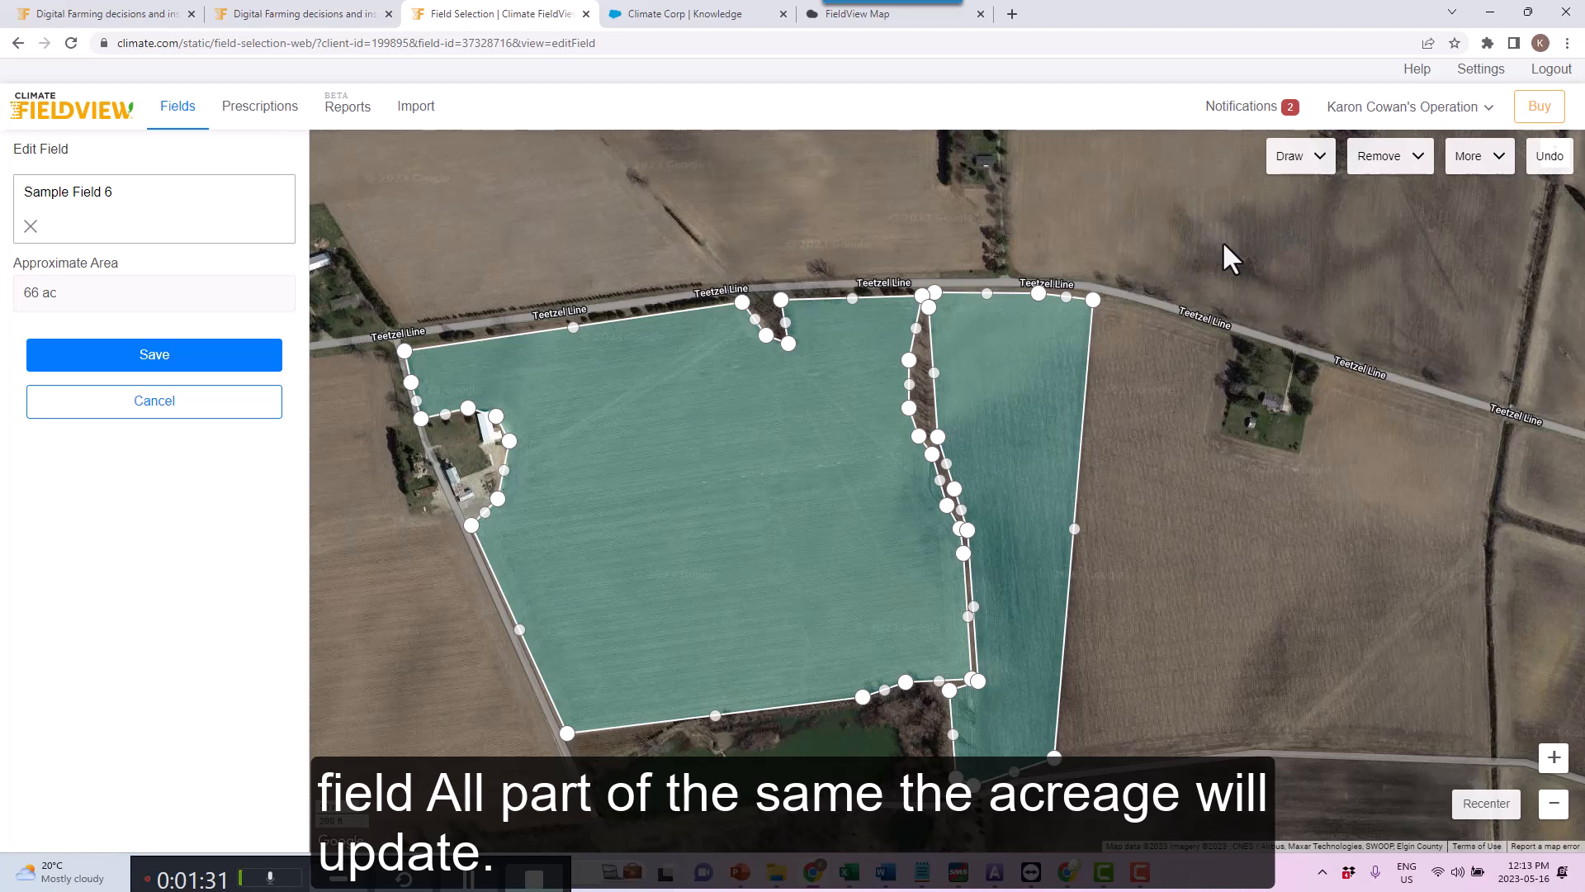
Step: Remove a small eight-point polygon from the southeast interior of Sample Field 6's main parcel and save the edited boundary
{"action": "left_click", "coordinate": [1418, 165]}
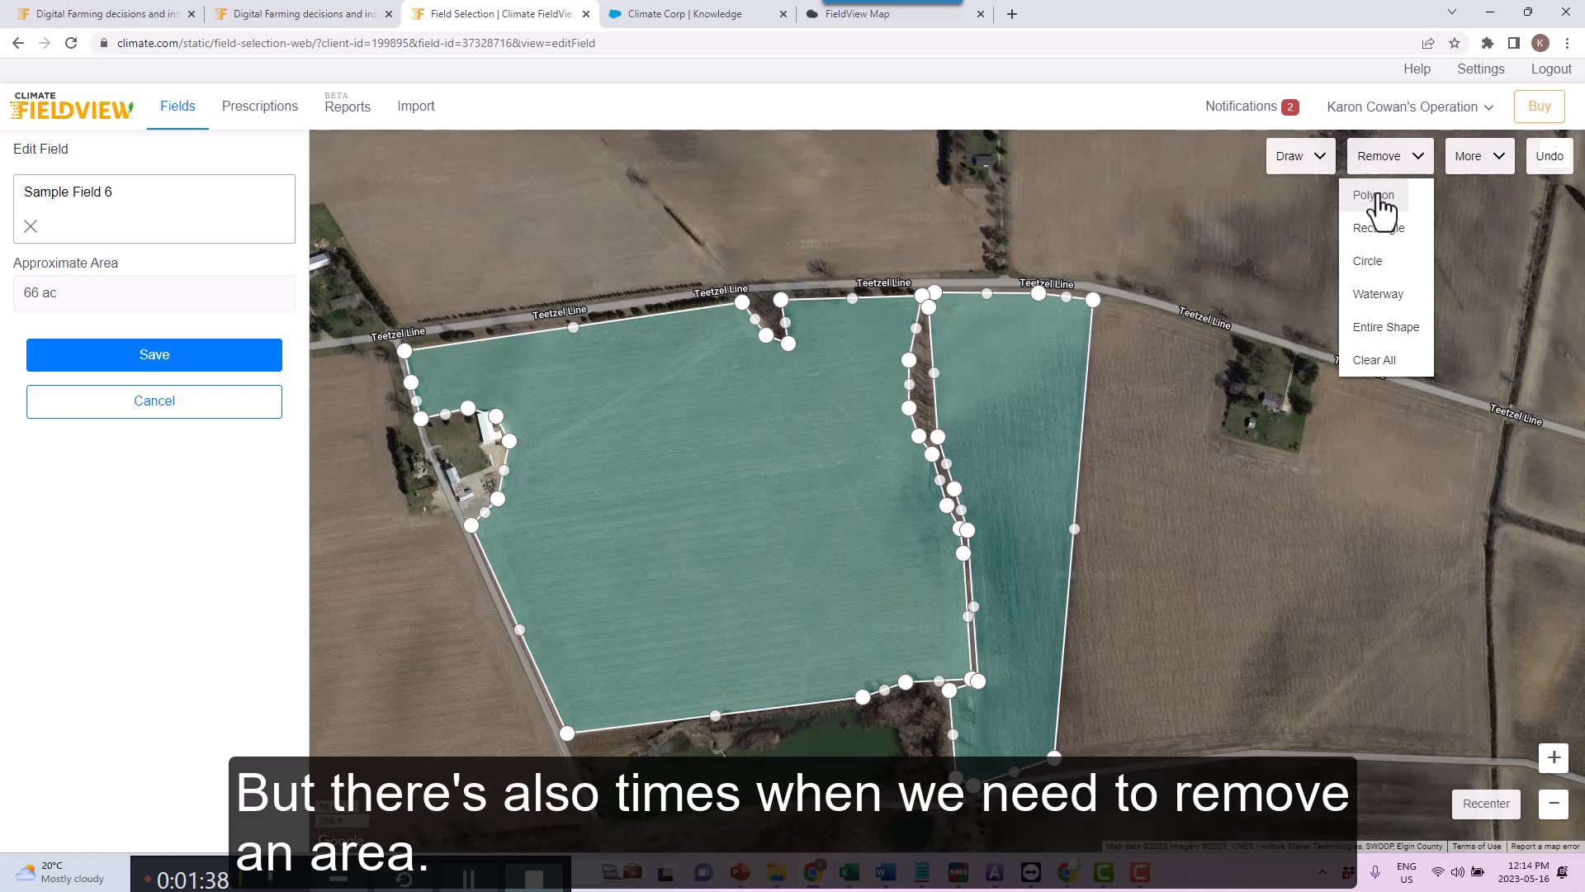
{"action": "left_click", "coordinate": [1376, 198]}
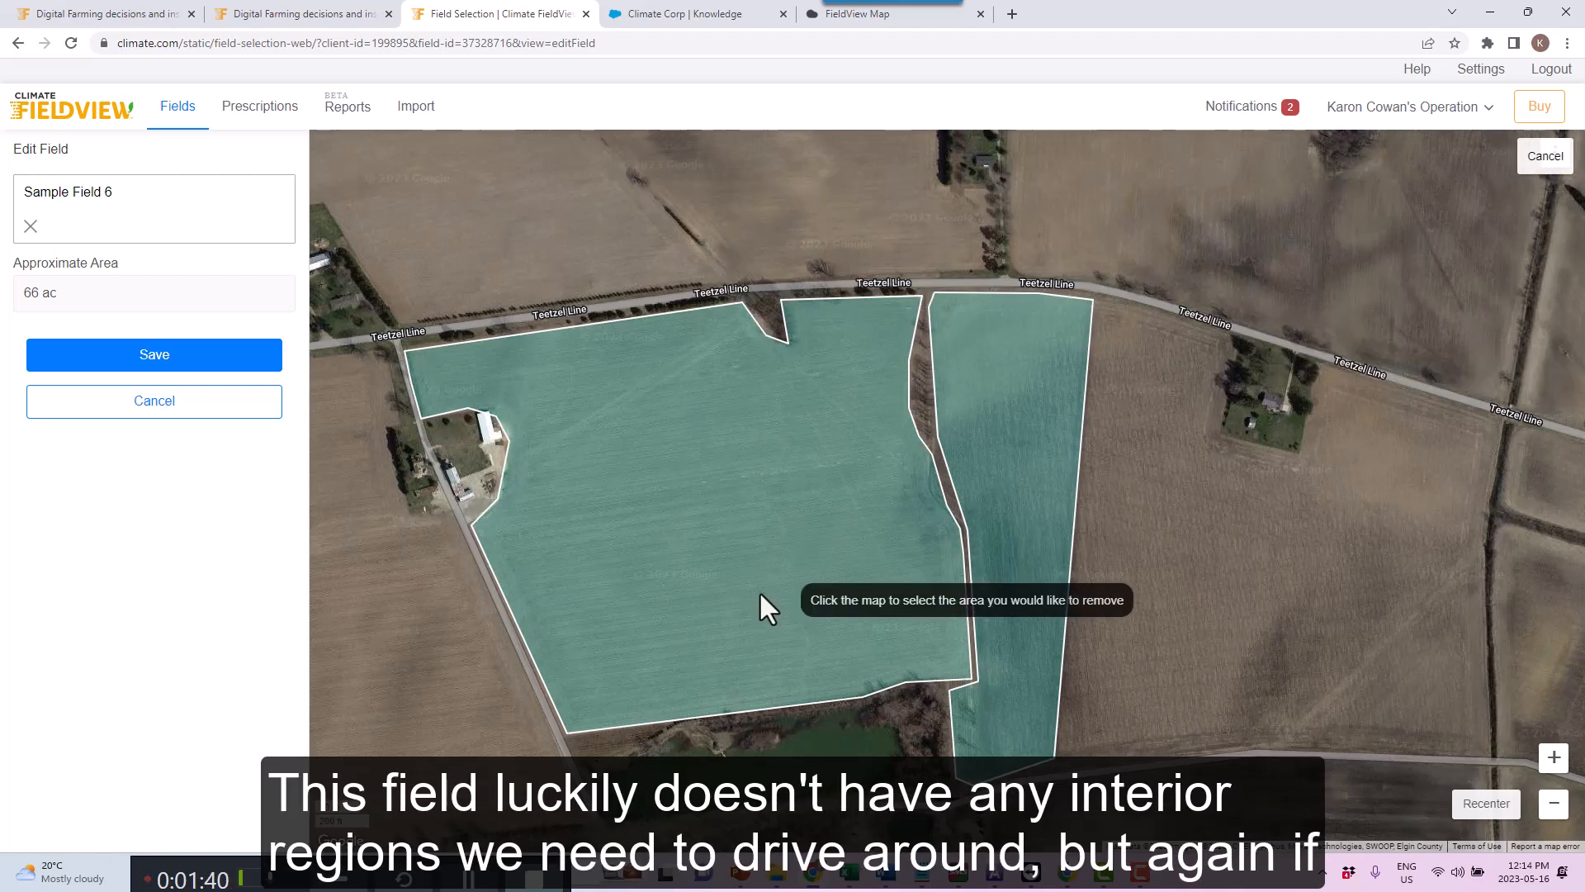
{"action": "left_click", "coordinate": [805, 596]}
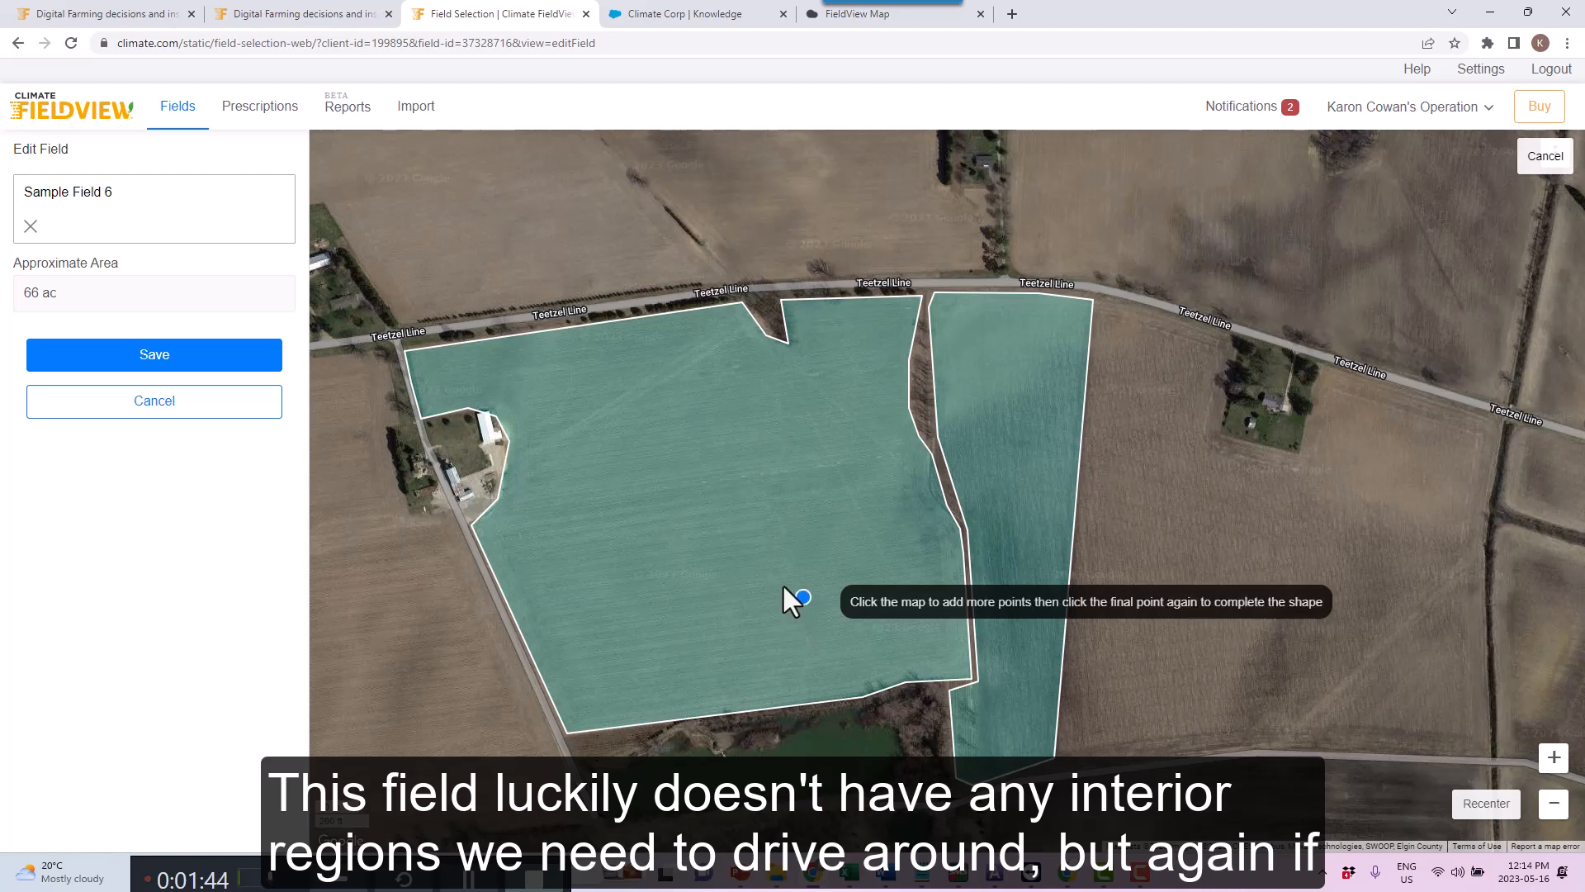
{"action": "left_click", "coordinate": [782, 580]}
{"action": "left_click", "coordinate": [792, 559]}
{"action": "left_click", "coordinate": [809, 550]}
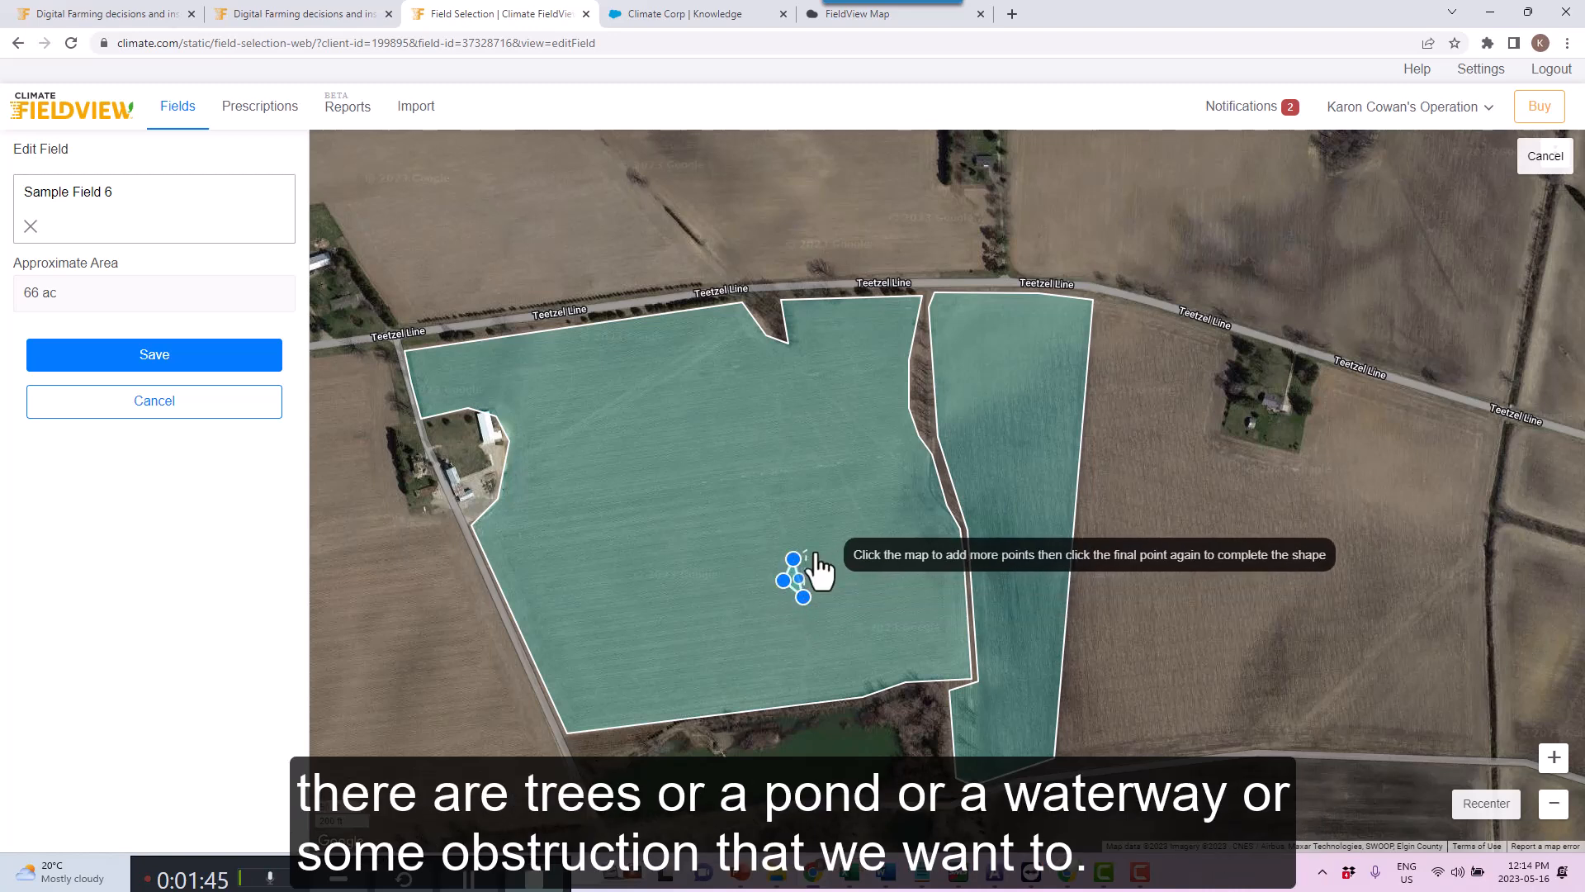
{"action": "left_click", "coordinate": [826, 556]}
{"action": "left_click", "coordinate": [838, 571]}
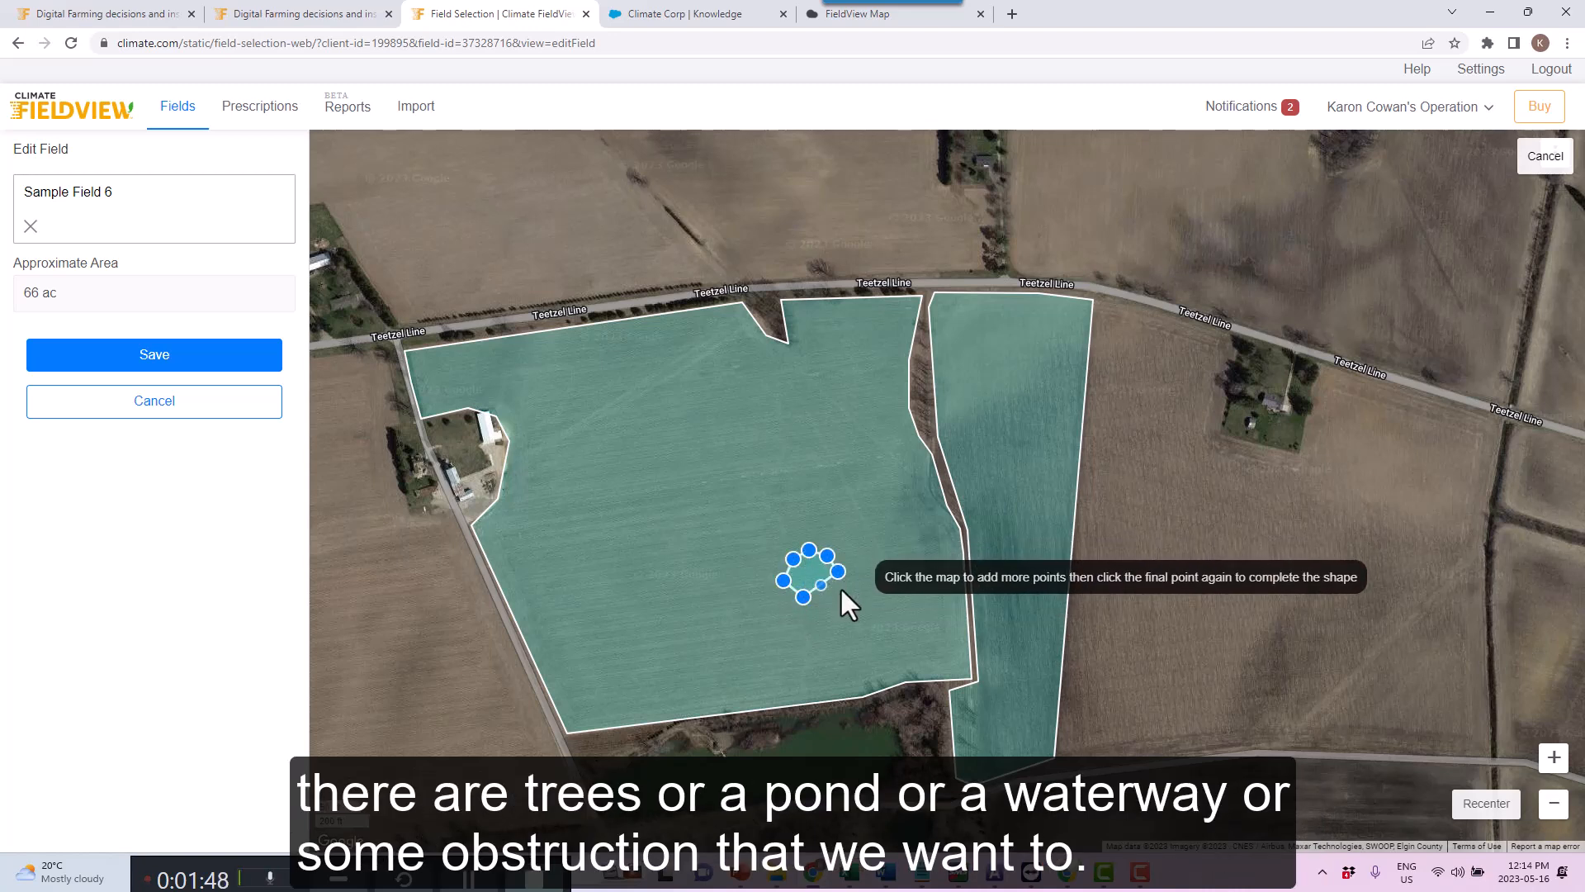
{"action": "left_click", "coordinate": [838, 591]}
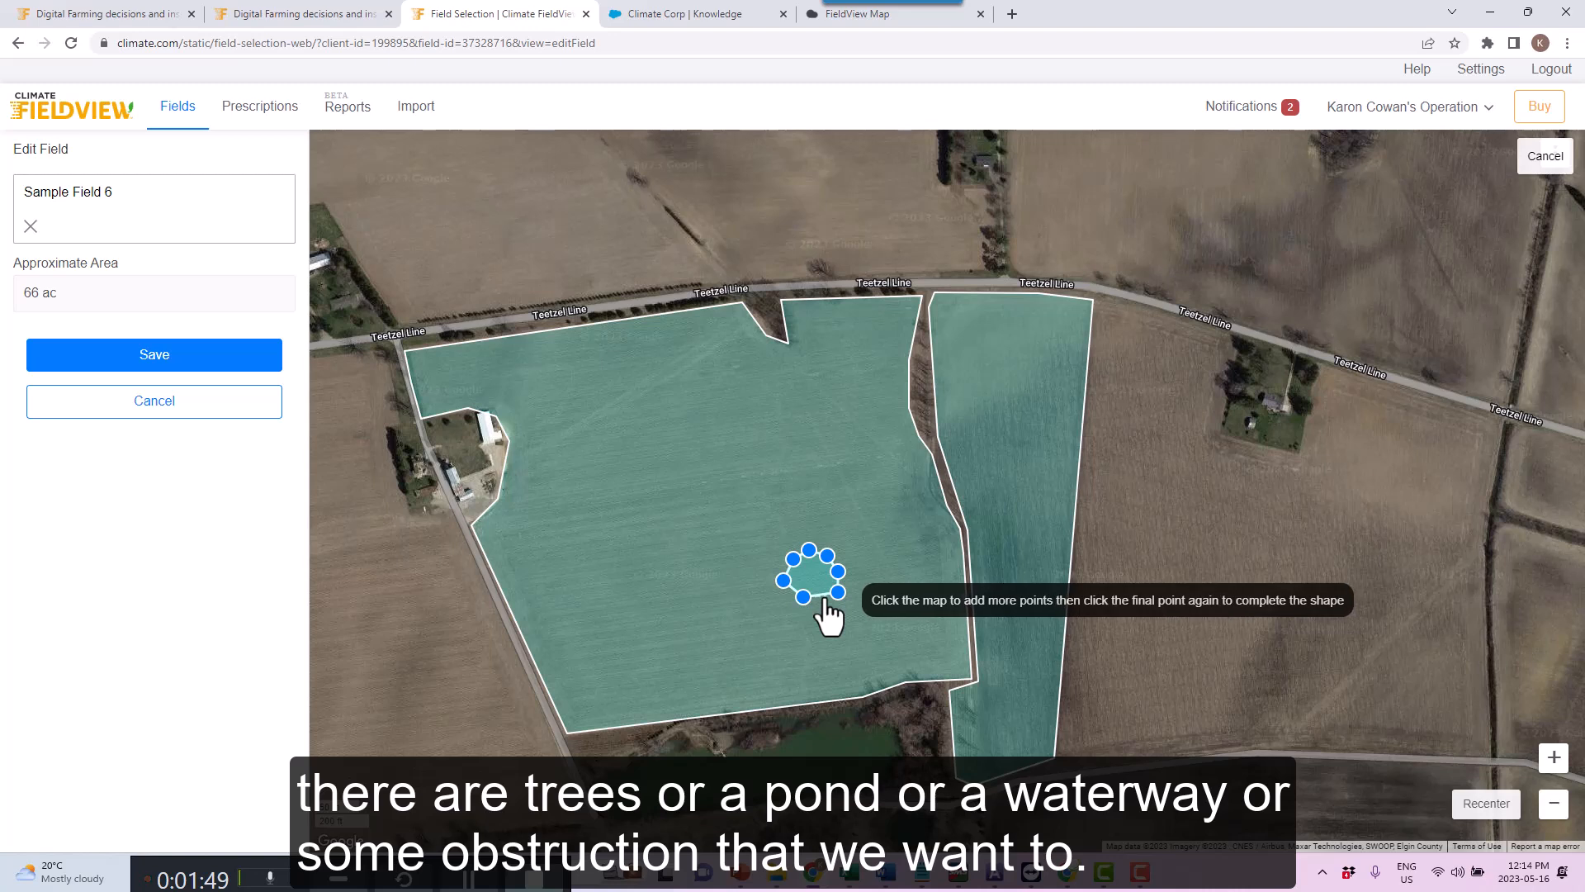
{"action": "left_click", "coordinate": [824, 595]}
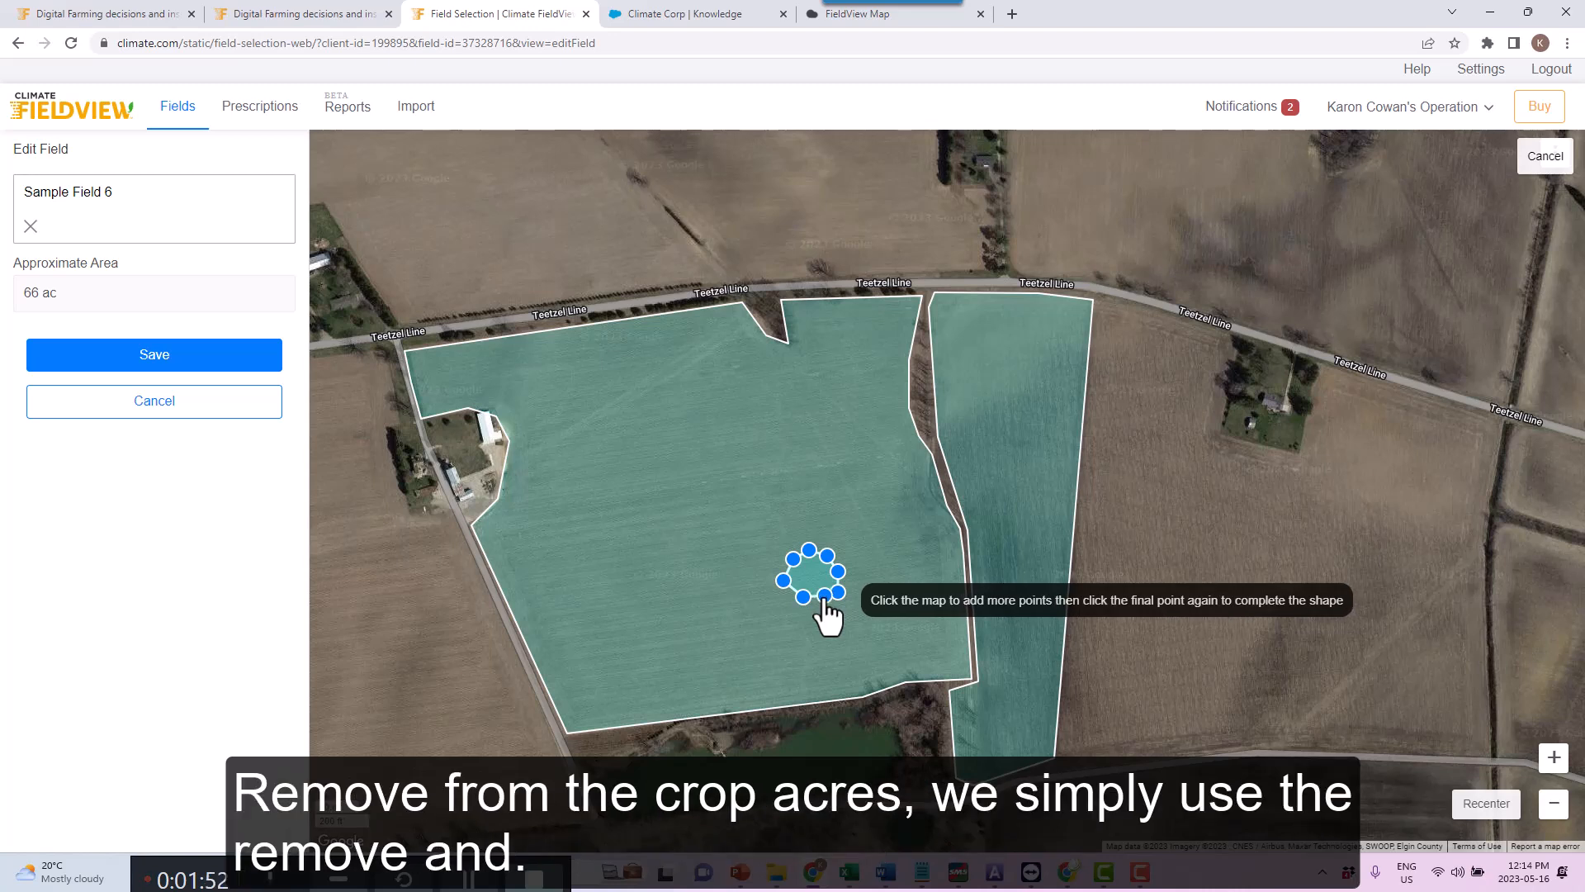
{"action": "left_click", "coordinate": [825, 596]}
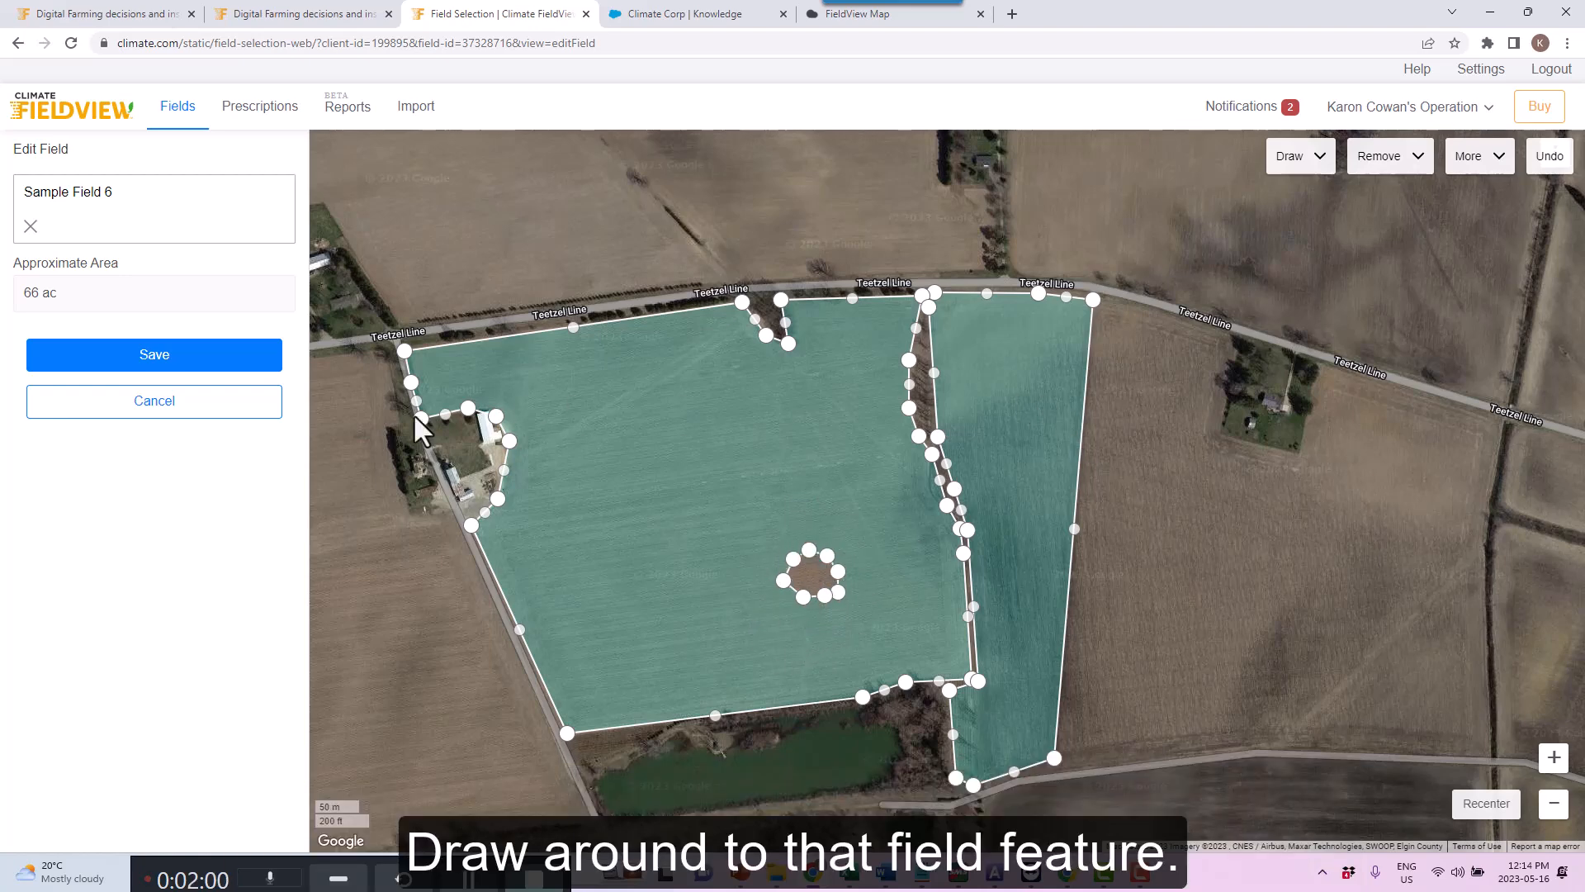
{"action": "left_click", "coordinate": [147, 359]}
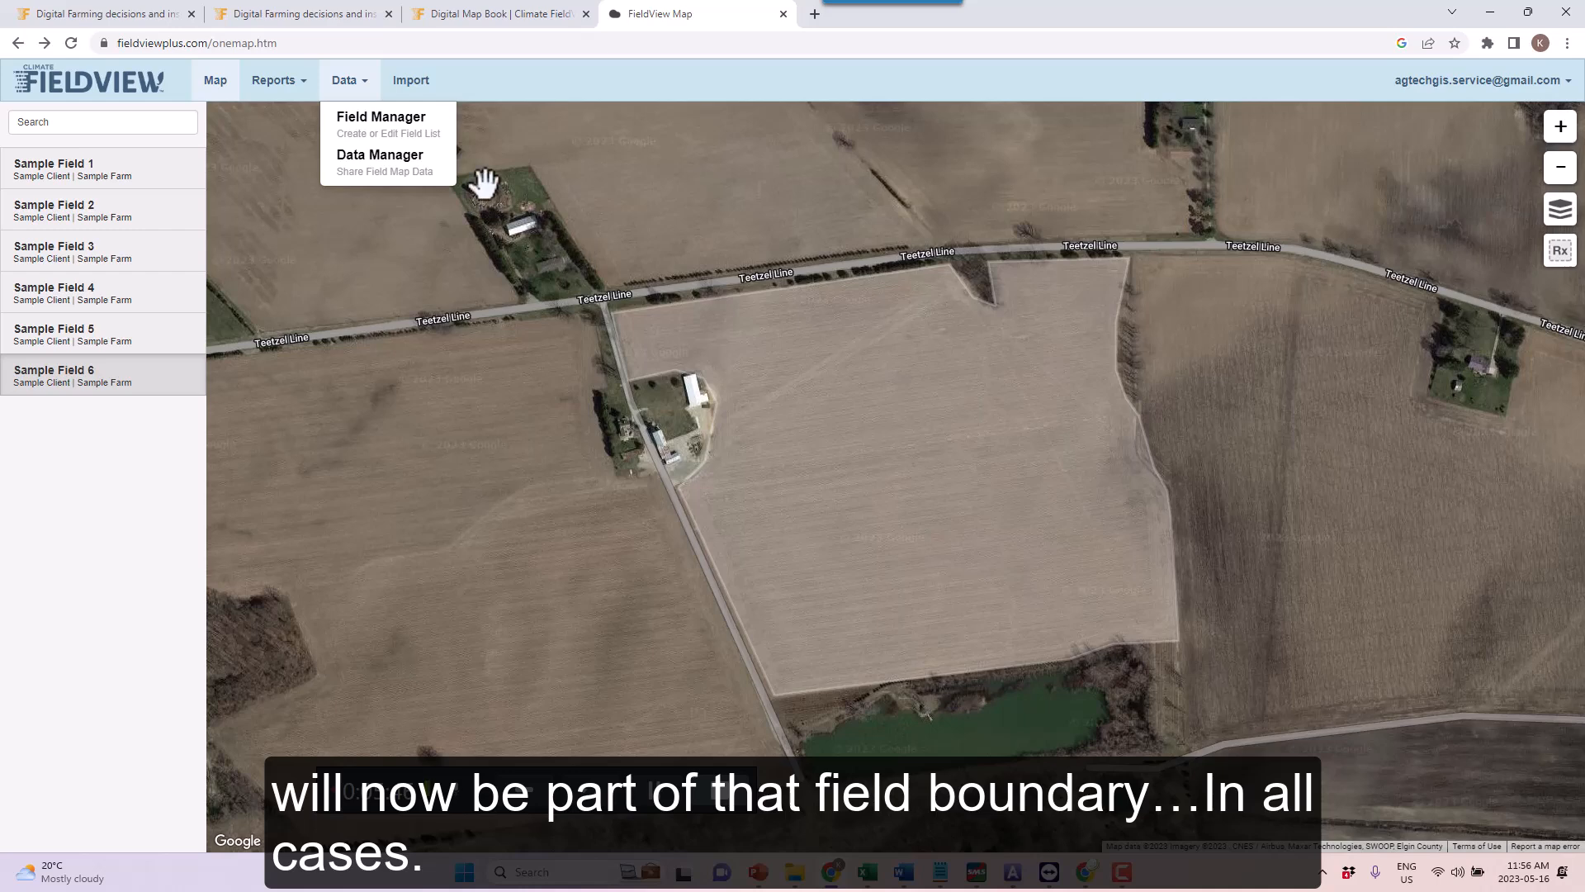
Step: Switch from FieldView Plus to Climate FieldView and open the Knowledge Center help site
{"action": "left_click", "coordinate": [462, 17]}
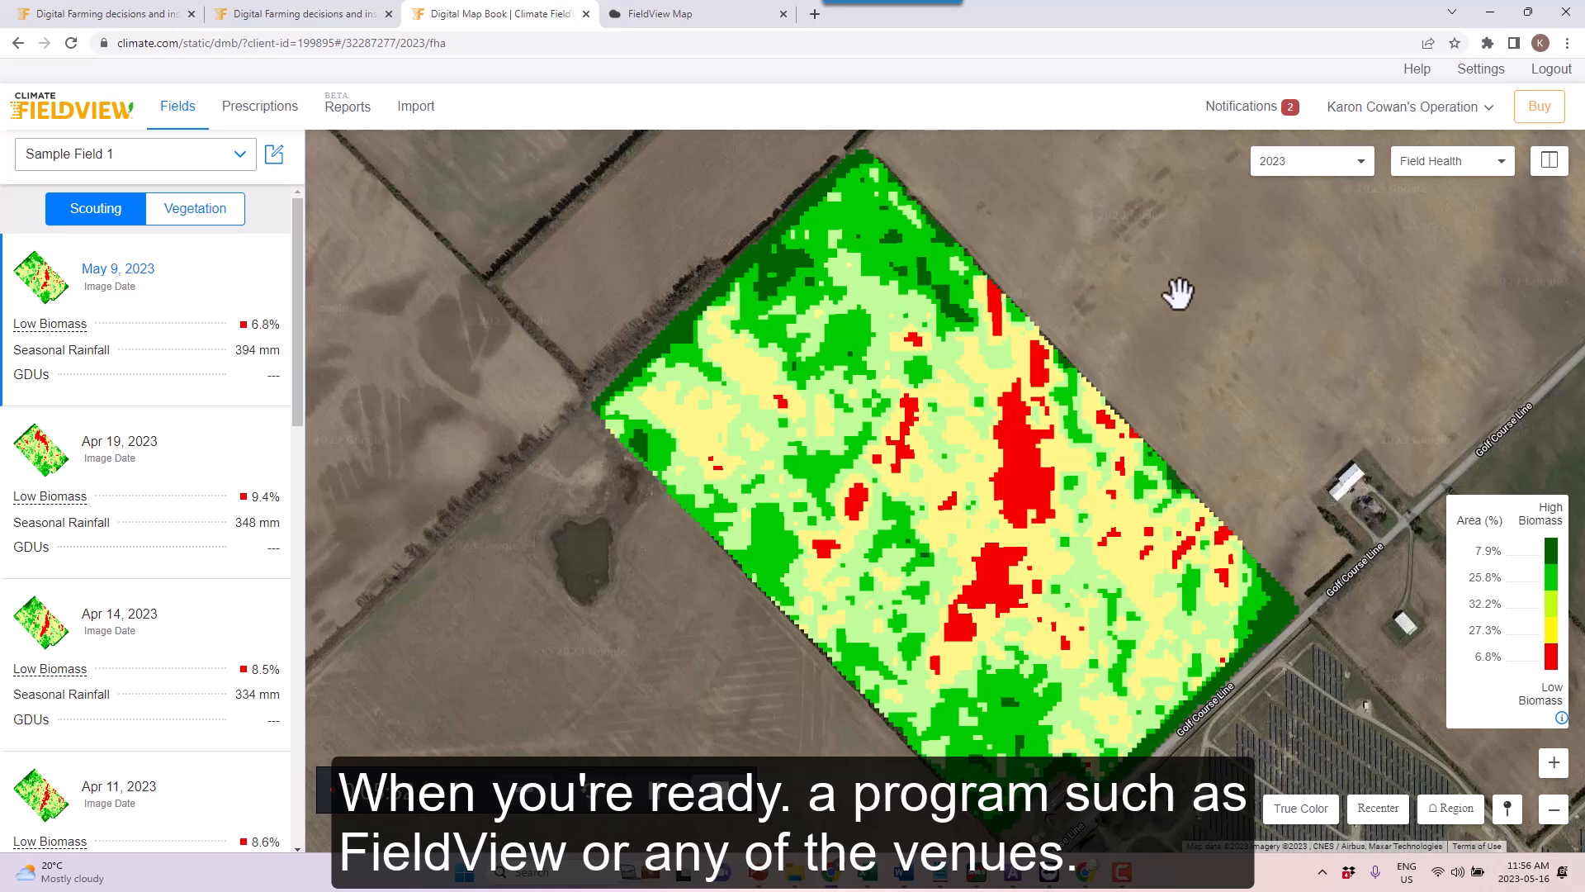
{"action": "left_click", "coordinate": [1417, 73]}
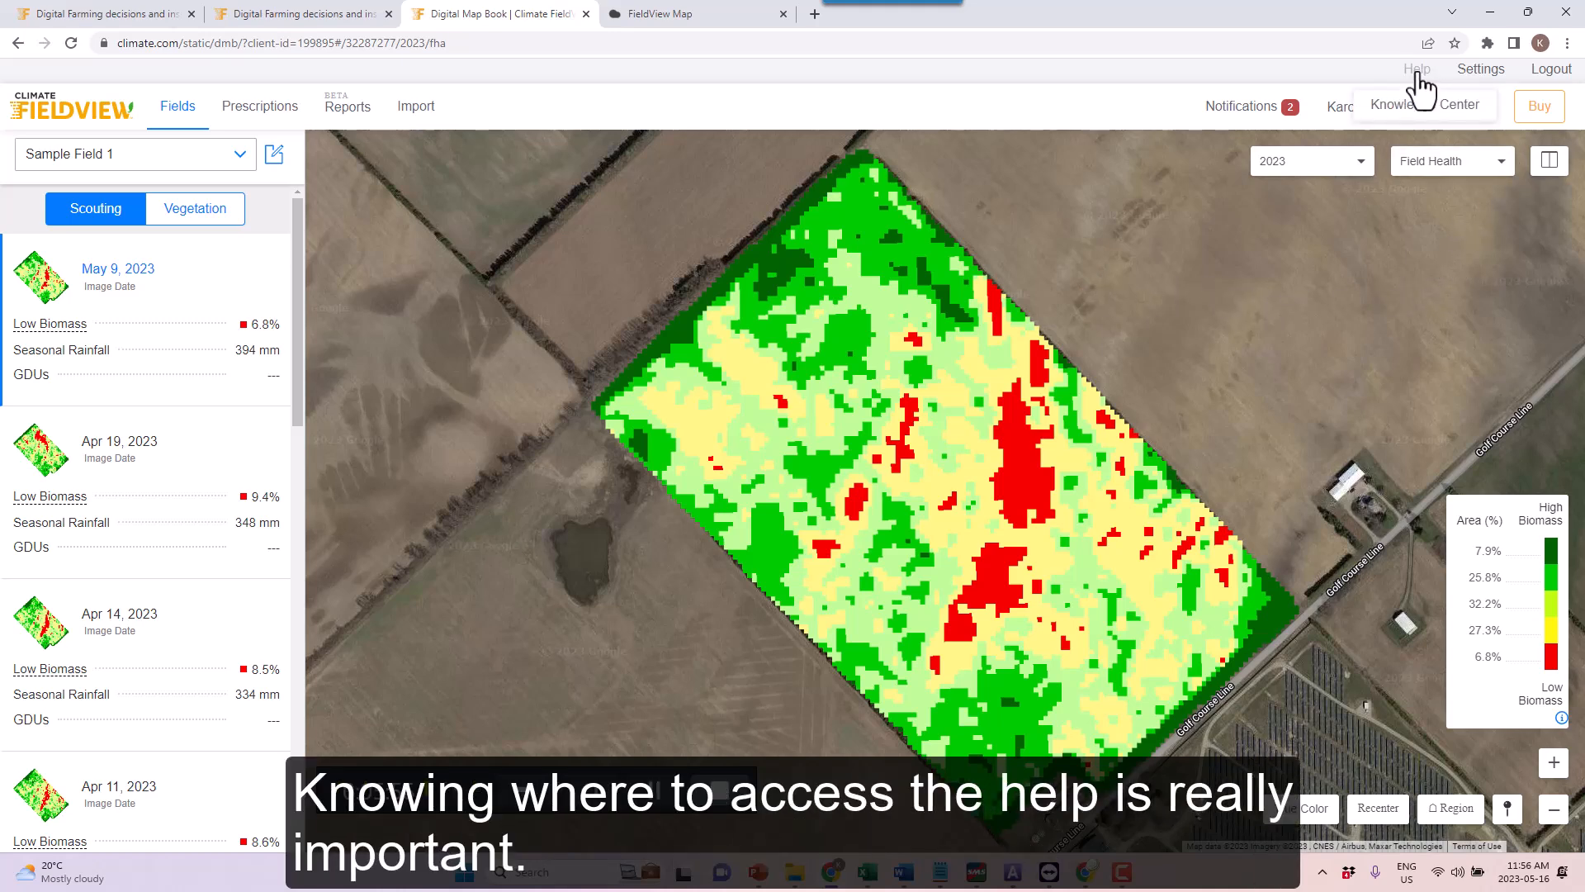
{"action": "left_click", "coordinate": [1408, 105]}
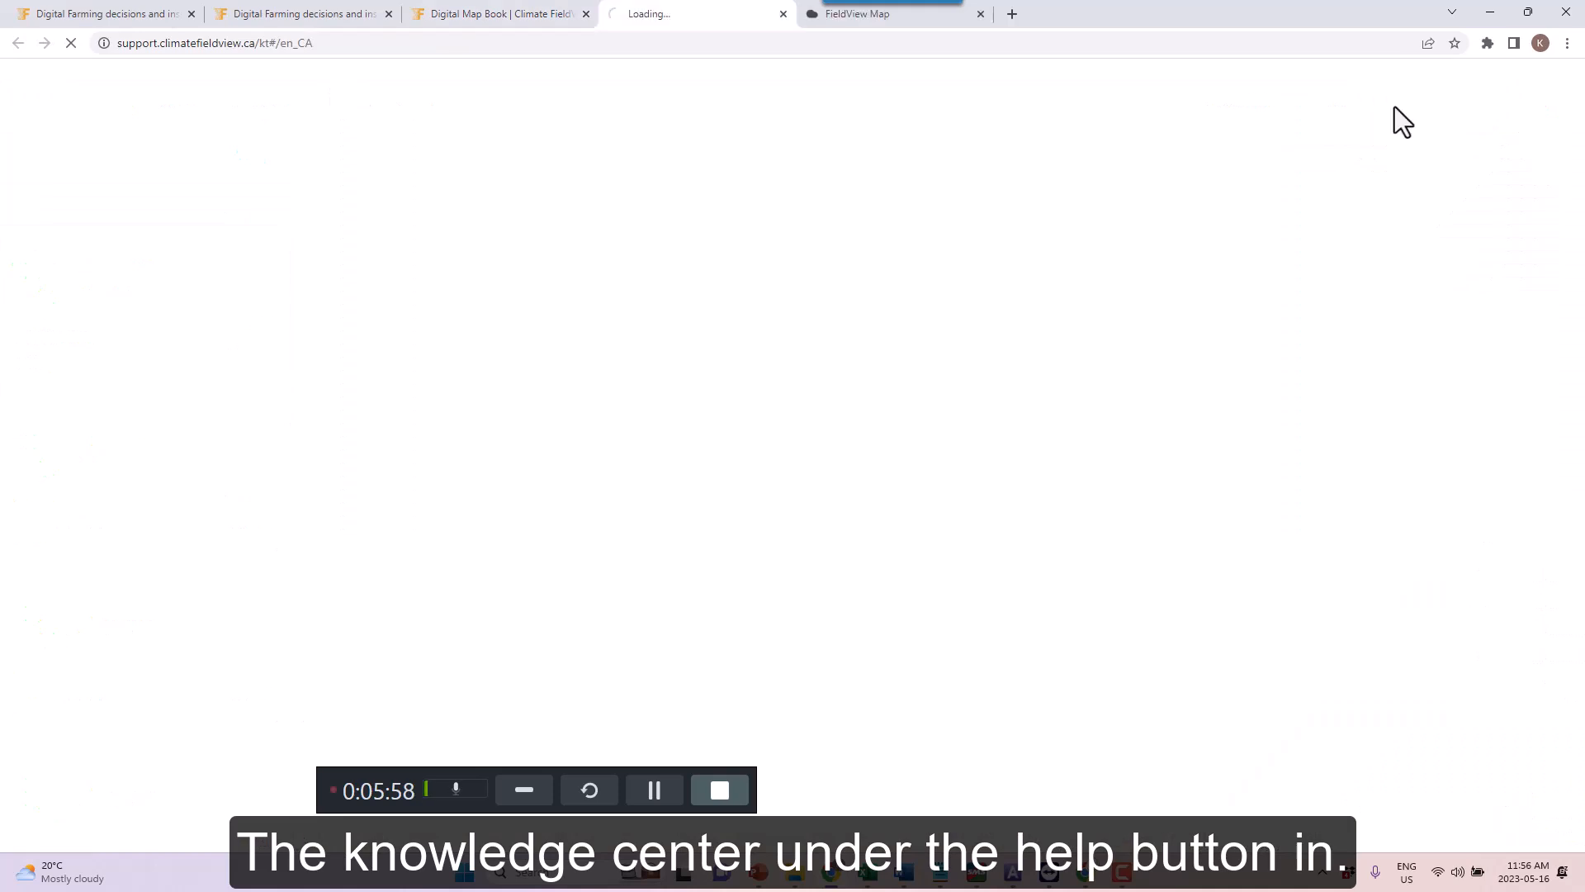